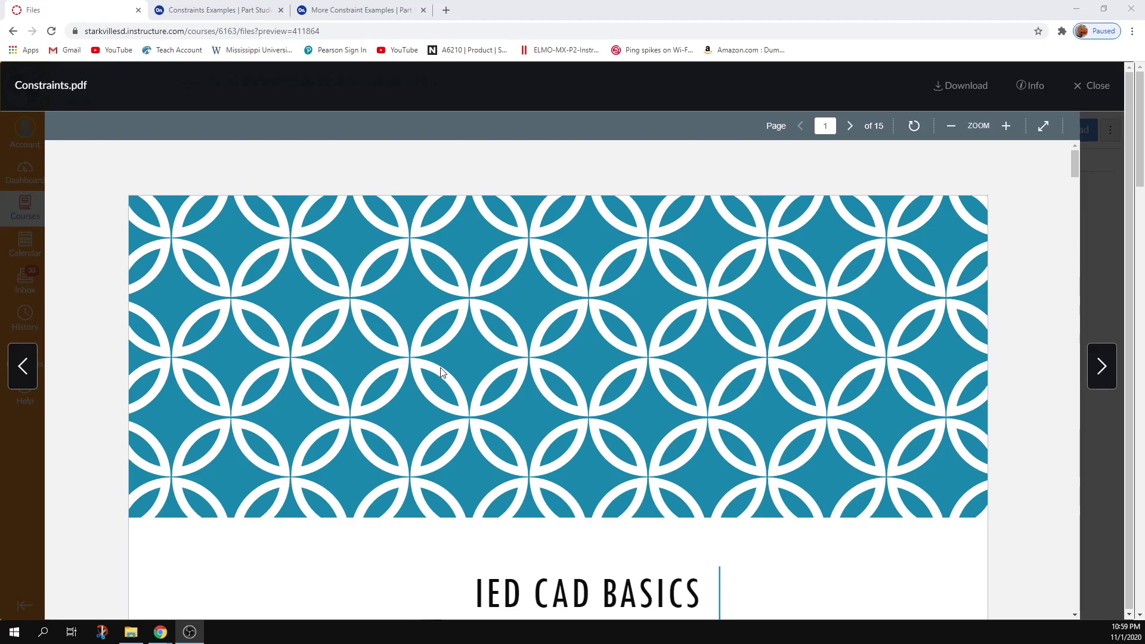
Review the constraint overview on page 2 of Constraints.pdf, and open Sketch 1 of the Constraints Examples part studio for editing.
{"action": "scroll", "coordinate": [404, 375], "scroll_direction": "down", "scroll_amount": 5}
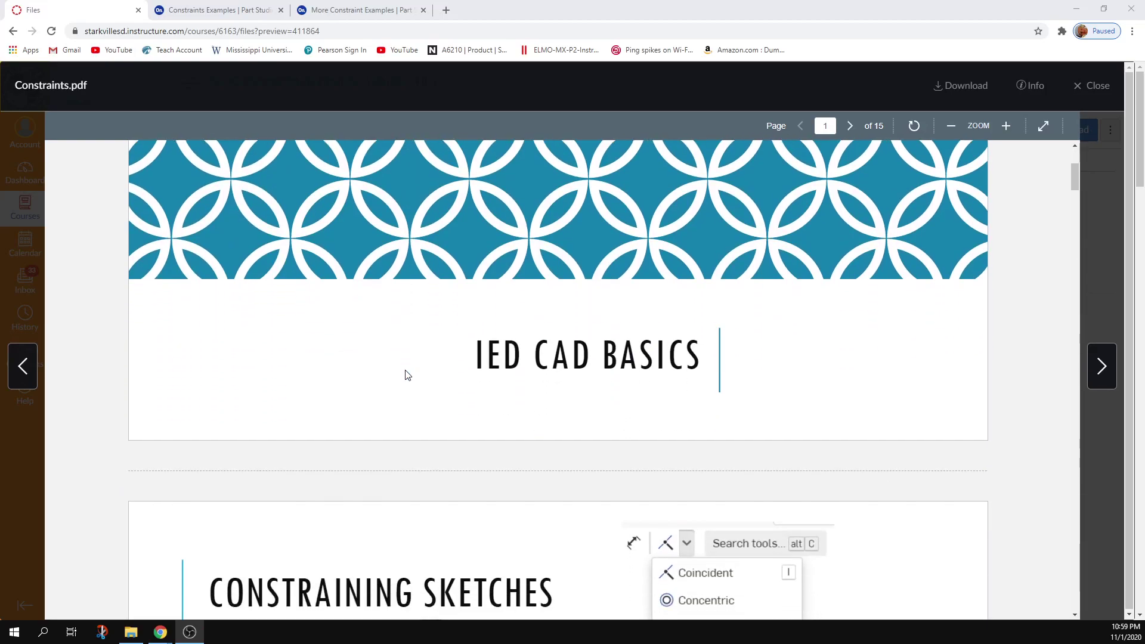
{"action": "scroll", "coordinate": [408, 374], "scroll_direction": "down", "scroll_amount": 5}
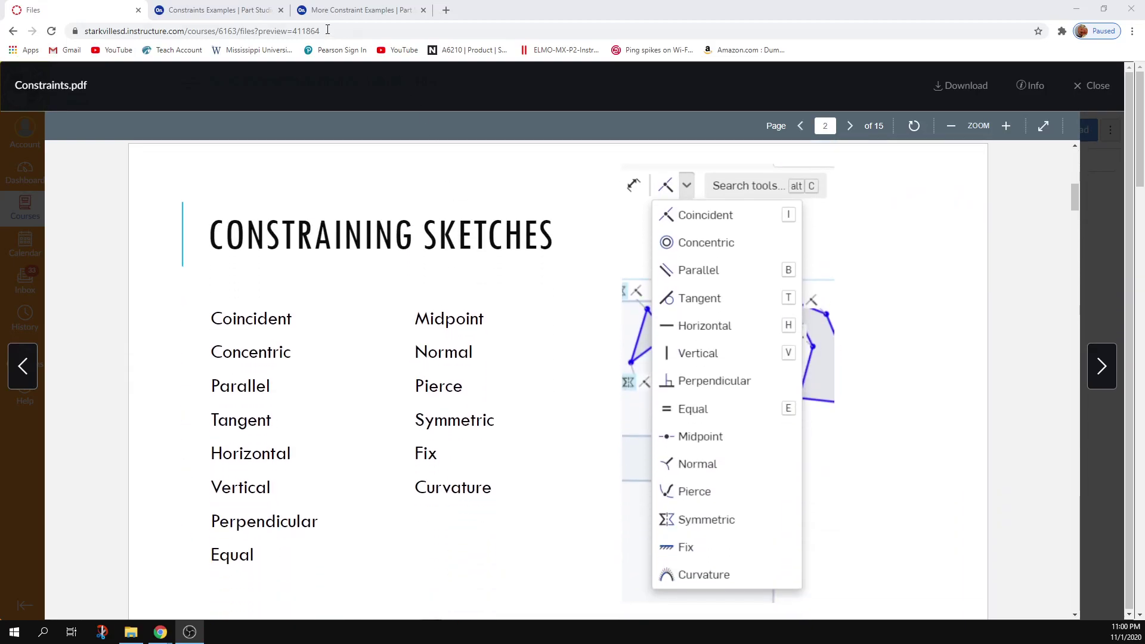
{"action": "left_click", "coordinate": [218, 10]}
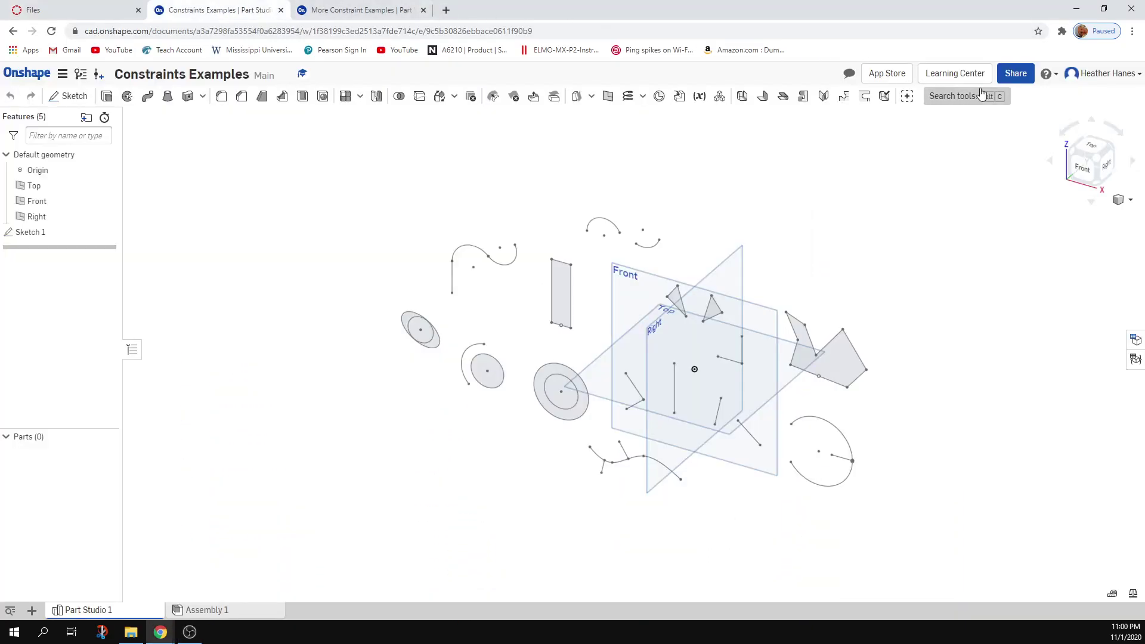
{"action": "double_click", "coordinate": [939, 9]}
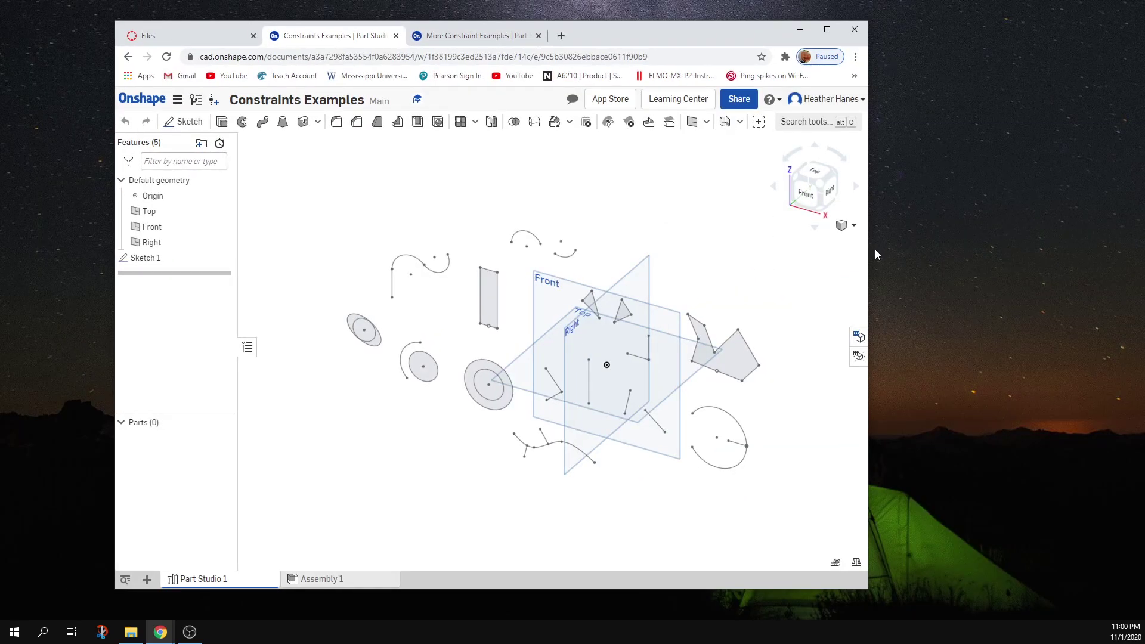
{"action": "left_click_drag", "start_coordinate": [870, 249], "coordinate": [852, 250]}
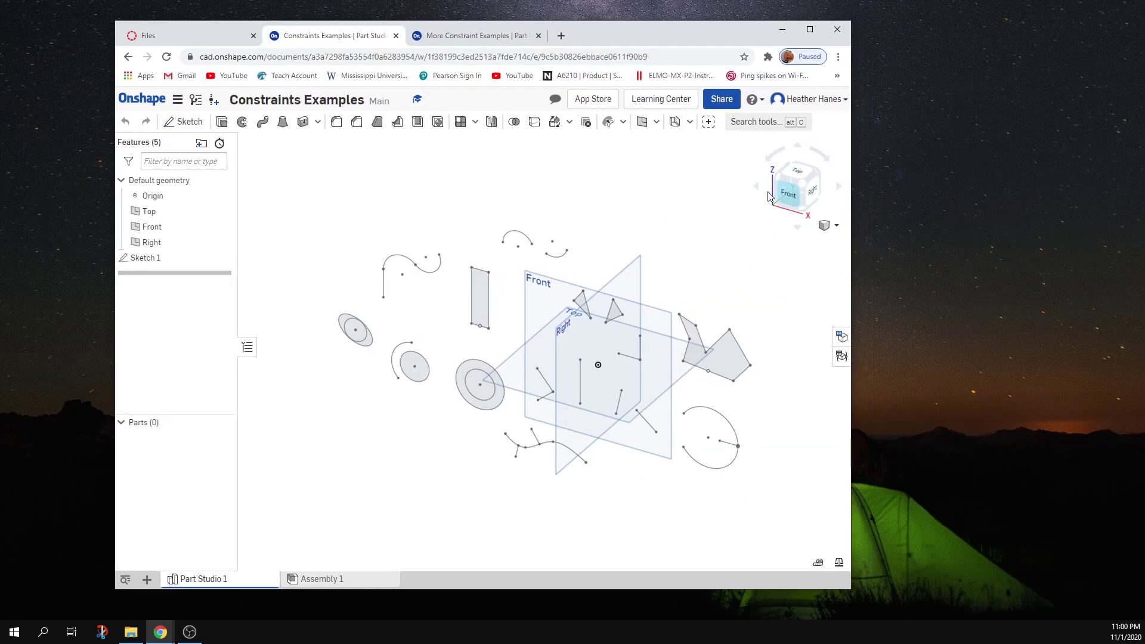
{"action": "double_click", "coordinate": [156, 259]}
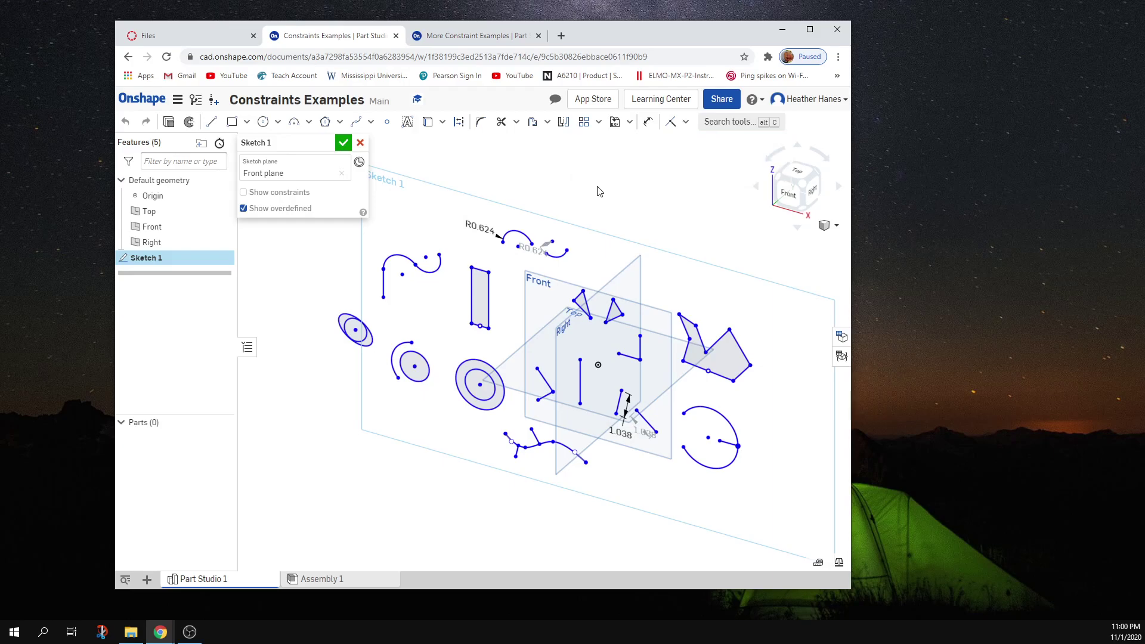
Compare the constraint list on the Constraints.pdf slide with the constraint tools offered in the sketch, in both a small and a maximized window.
{"action": "left_click", "coordinate": [179, 36]}
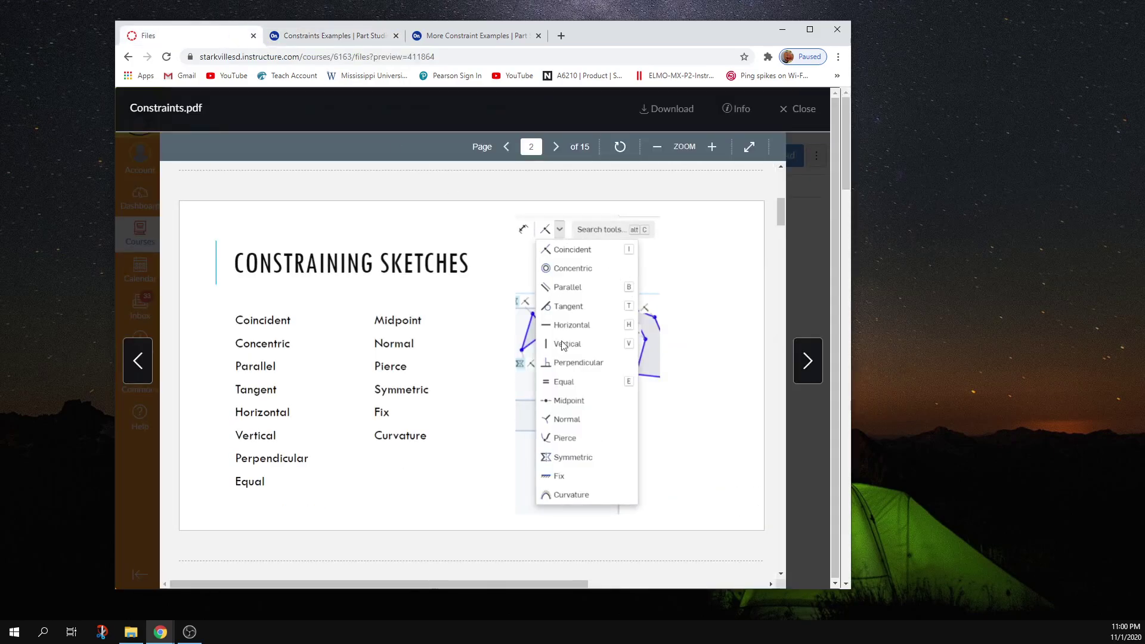
{"action": "left_click", "coordinate": [333, 35]}
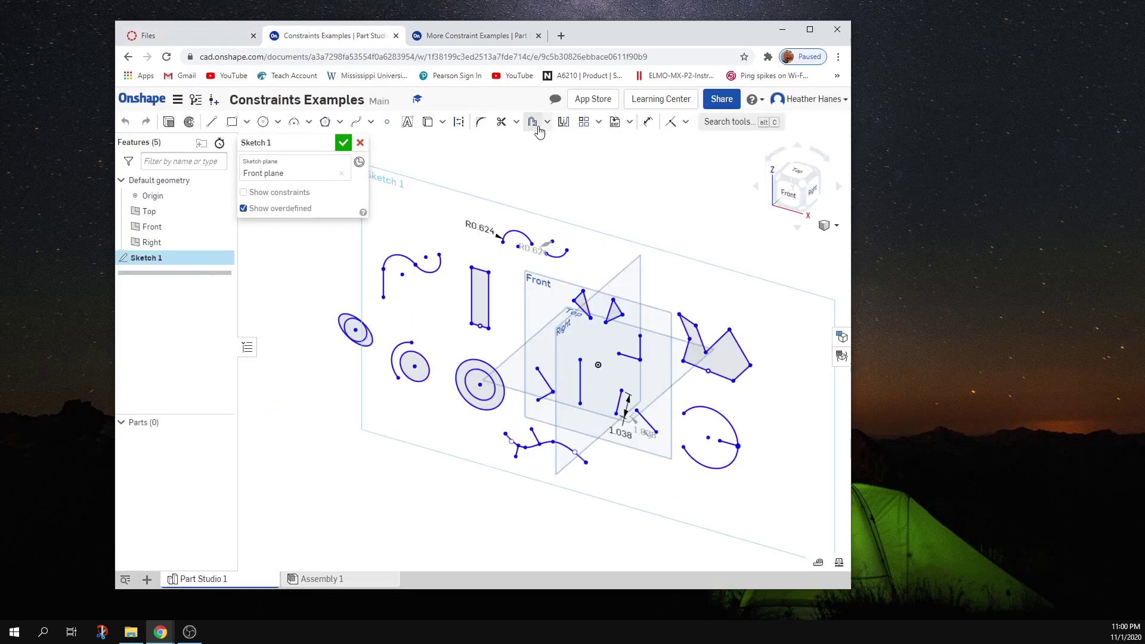
{"action": "left_click", "coordinate": [686, 122]}
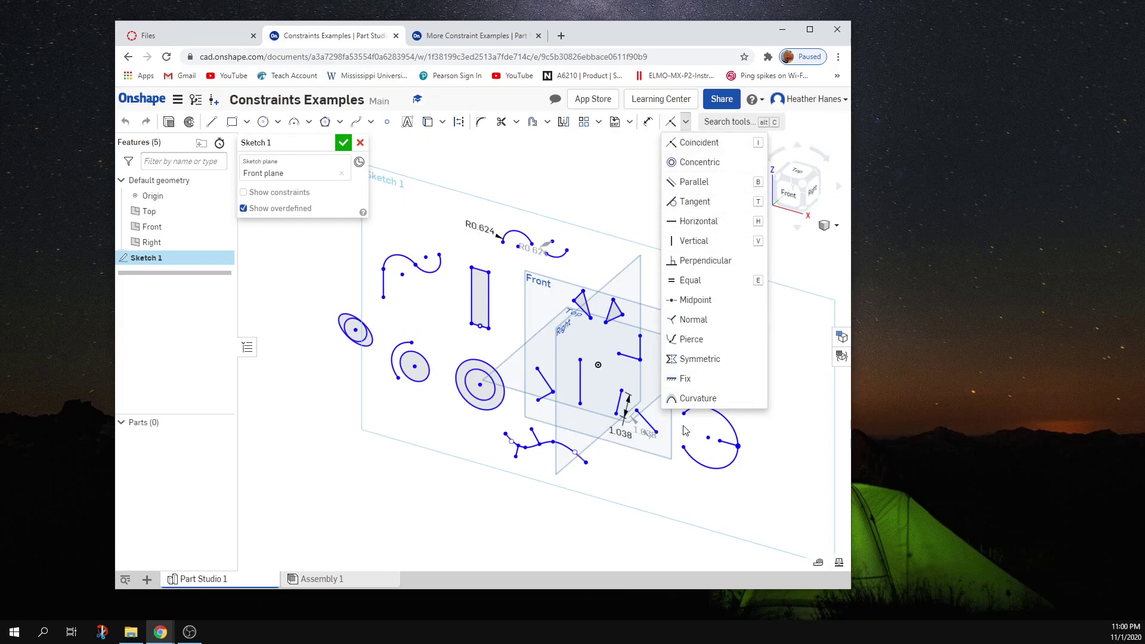
{"action": "double_click", "coordinate": [633, 32]}
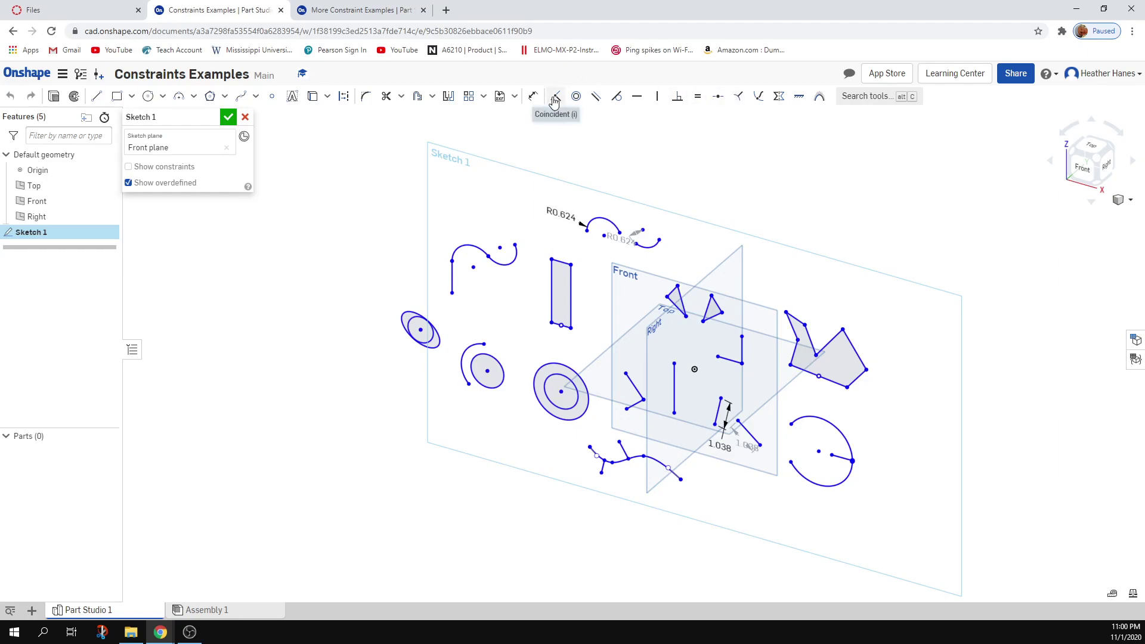
{"action": "double_click", "coordinate": [558, 16]}
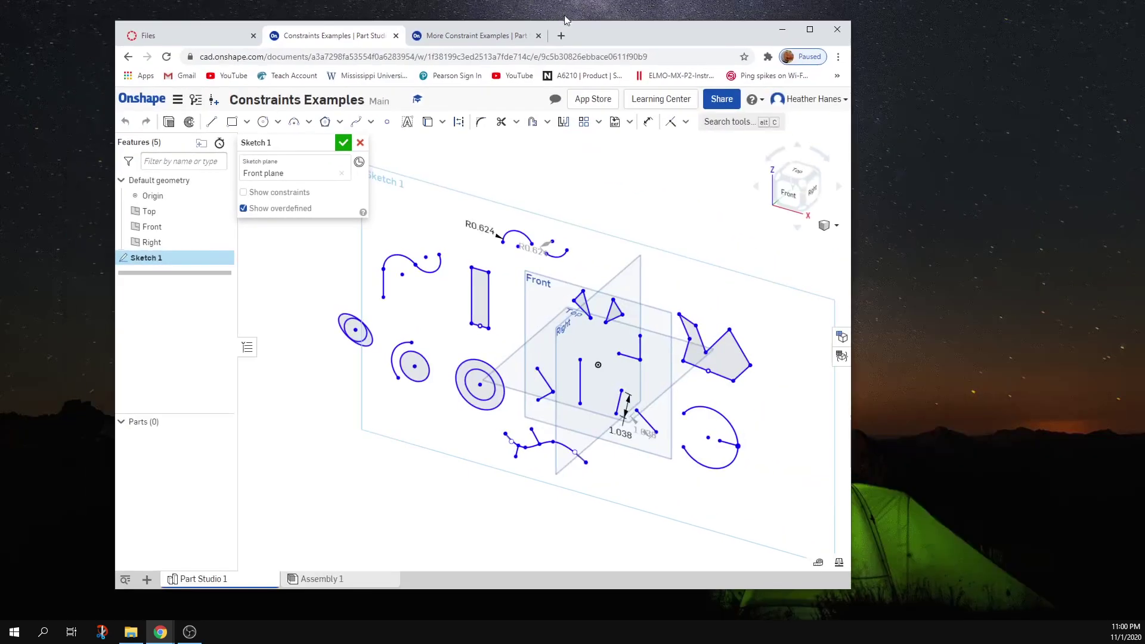
Choose the Midpoint constraint and switch back to Coincident, with the browser window maximized again.
{"action": "left_click", "coordinate": [685, 122]}
{"action": "left_click", "coordinate": [693, 299]}
{"action": "left_click", "coordinate": [670, 122]}
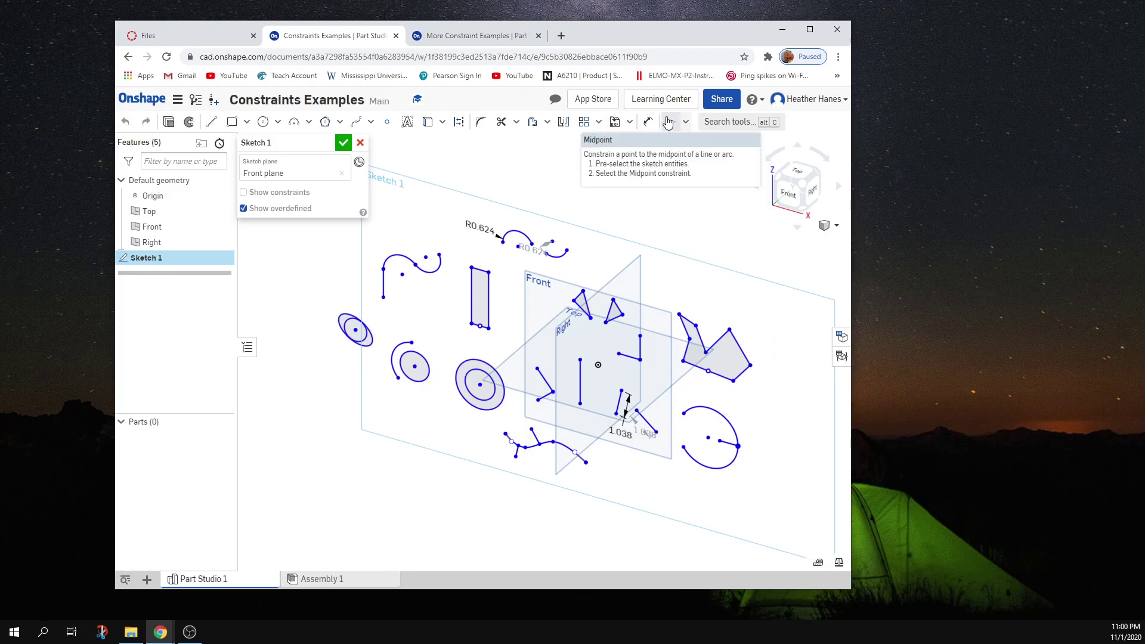
{"action": "left_click", "coordinate": [685, 122]}
{"action": "left_click", "coordinate": [692, 143]}
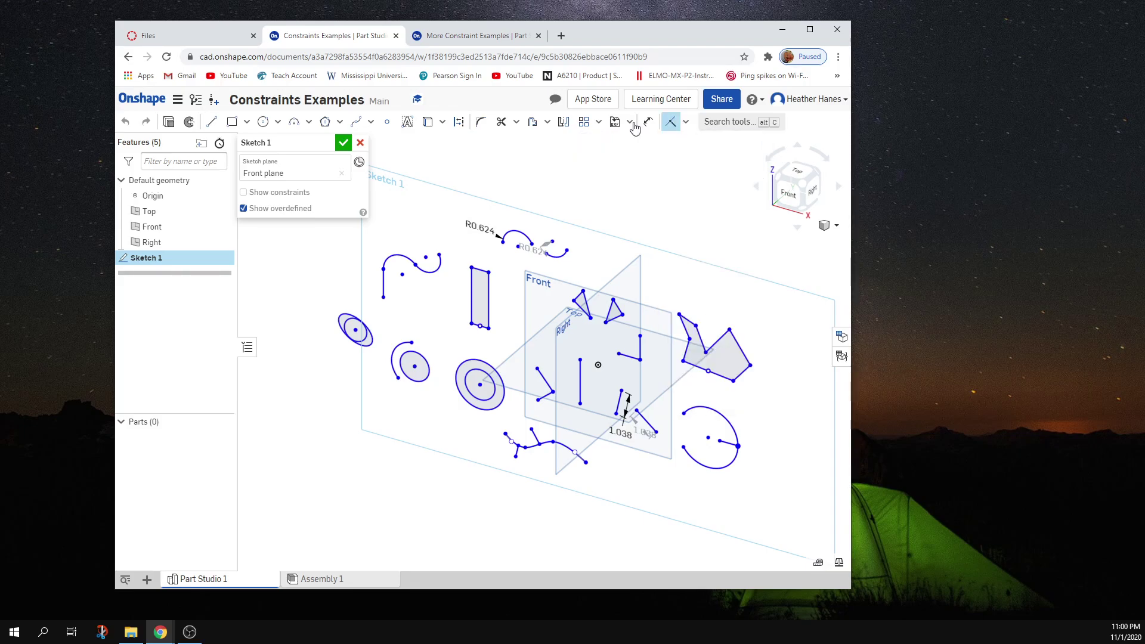
{"action": "double_click", "coordinate": [617, 38]}
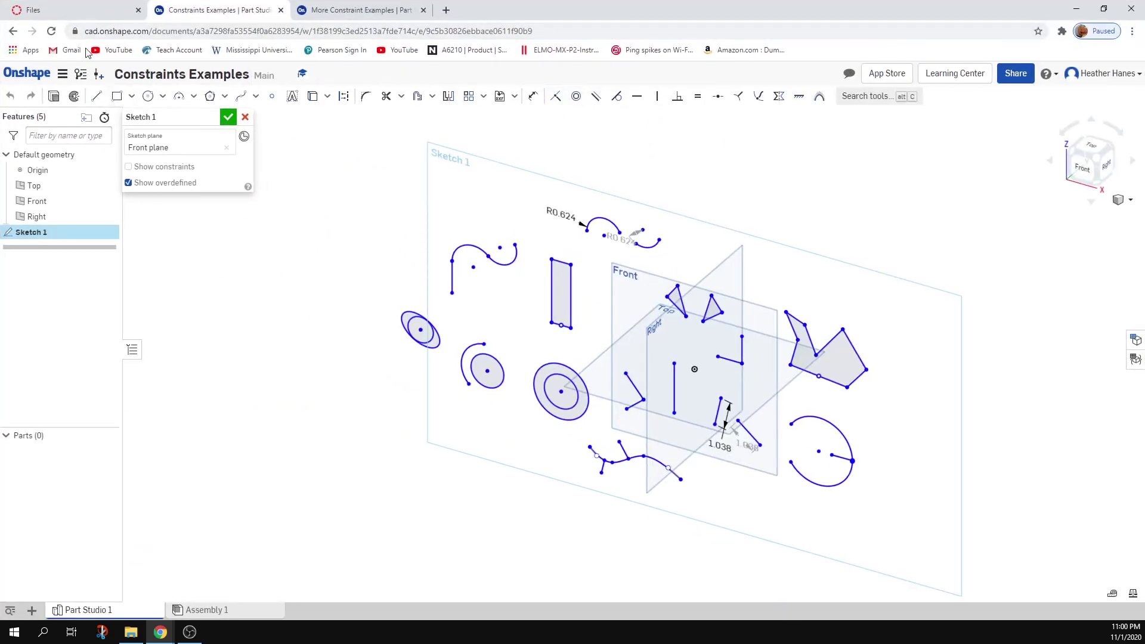
Read the Coincident constraint slide on page 3 of Constraints.pdf.
{"action": "left_click", "coordinate": [69, 13]}
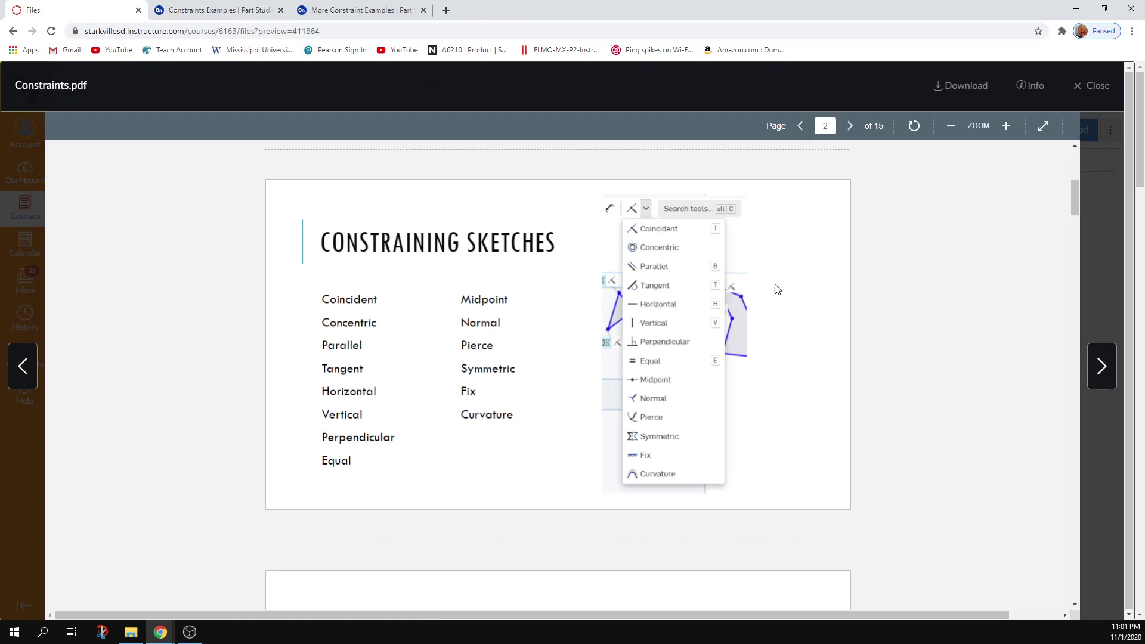
{"action": "scroll", "coordinate": [358, 413], "scroll_direction": "down", "scroll_amount": 5}
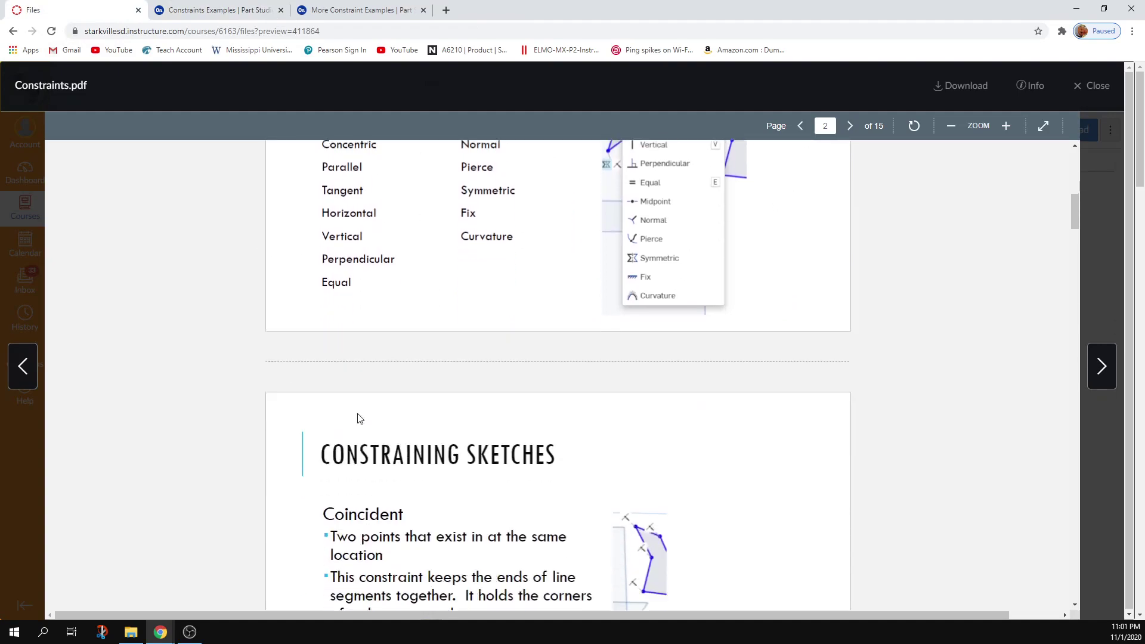
{"action": "scroll", "coordinate": [358, 418], "scroll_direction": "down", "scroll_amount": 1}
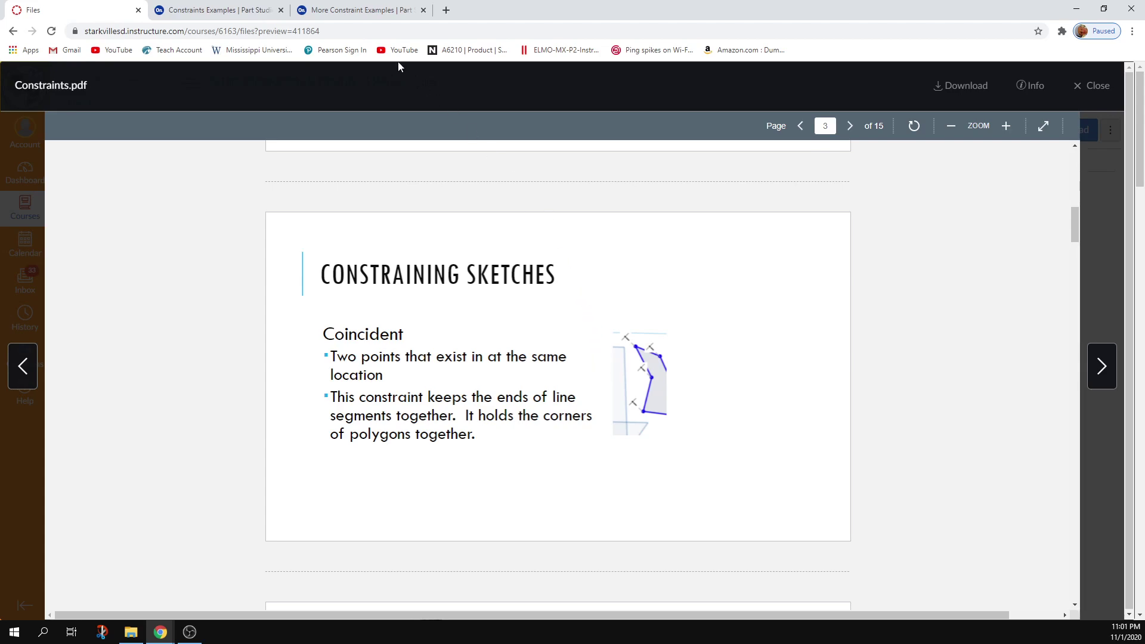
Return to the Constraints Examples sketch, view it face-on with constraints shown, and inspect the coincident constraints on the irregular polygon's corners.
{"action": "left_click", "coordinate": [211, 9]}
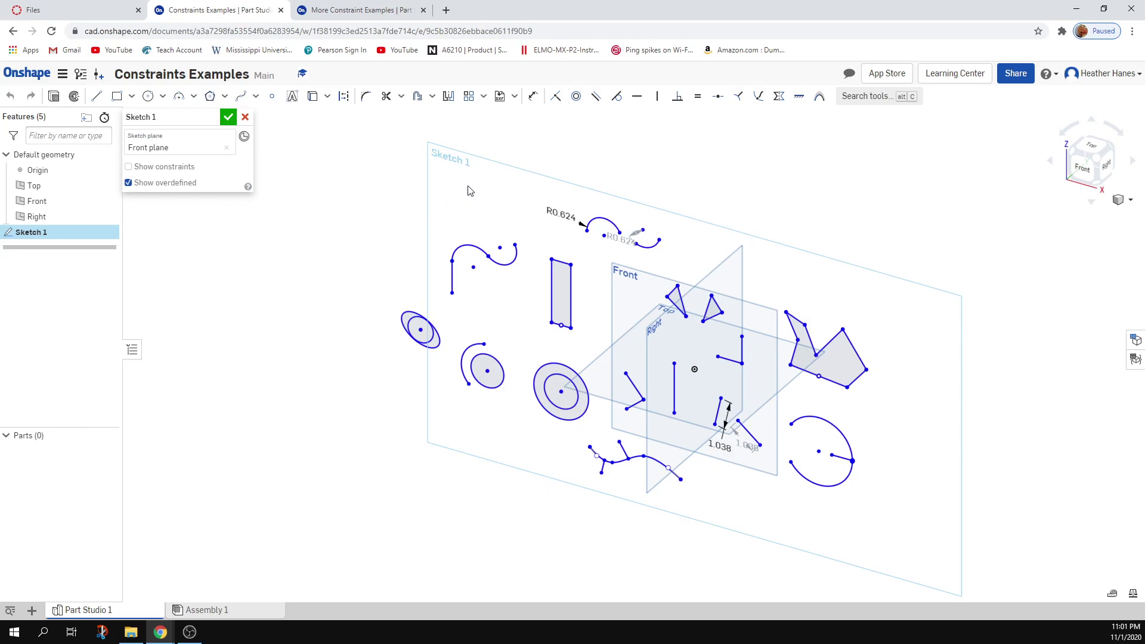
{"action": "key", "text": "n"}
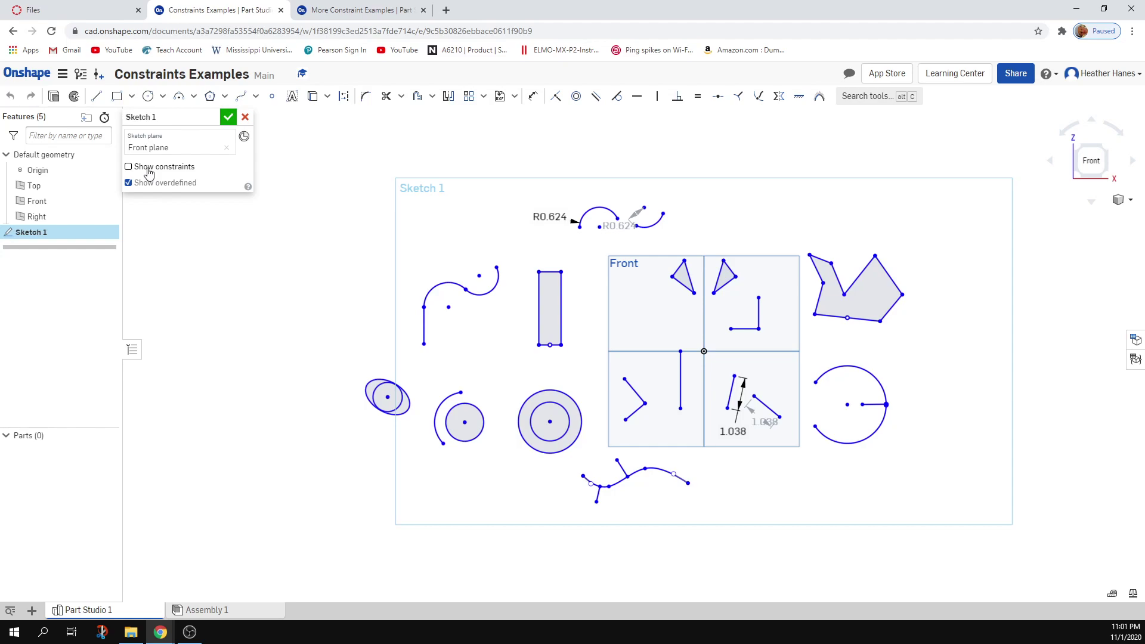
{"action": "left_click", "coordinate": [149, 171]}
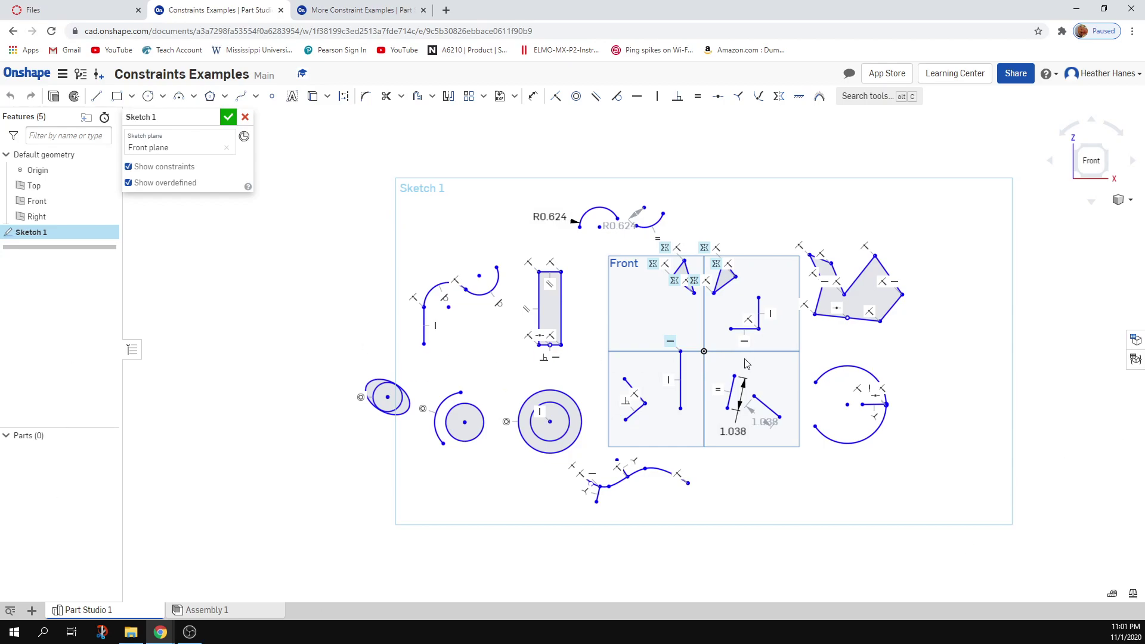
{"action": "scroll", "coordinate": [799, 271], "scroll_direction": "up", "scroll_amount": 3}
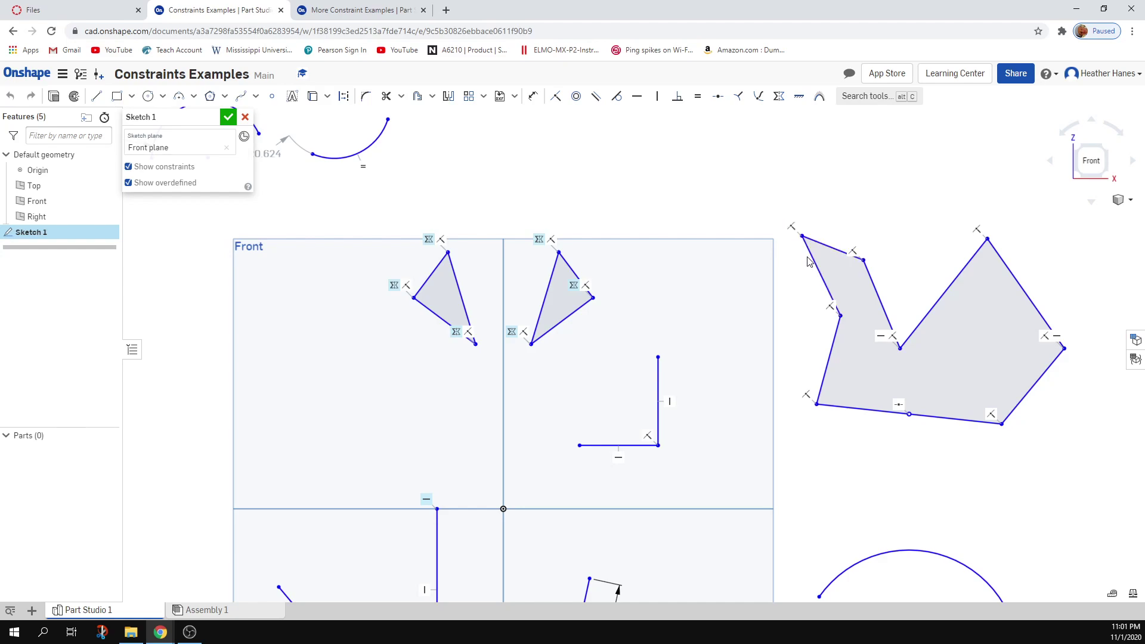
{"action": "left_click", "coordinate": [968, 368]}
{"action": "scroll", "coordinate": [968, 368], "scroll_direction": "down", "scroll_amount": 3}
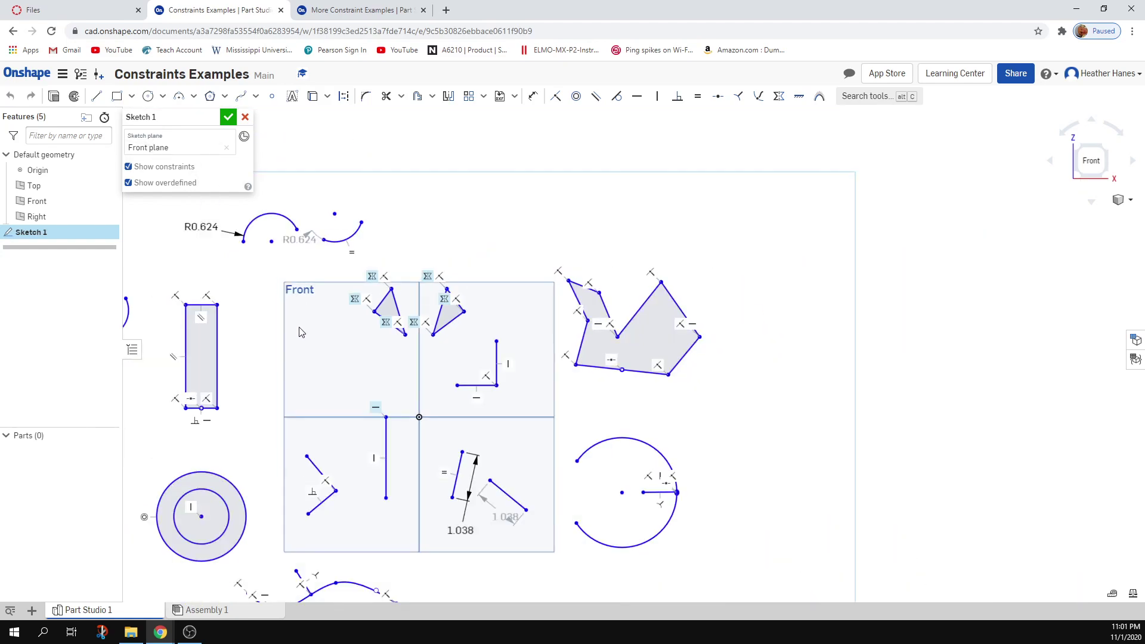
Sketch three connected lines as a nearly closed triangle above the S-curve, second side about 1.978 and third about 1.512, leaving a tiny gap at the left corner.
{"action": "left_click", "coordinate": [96, 96]}
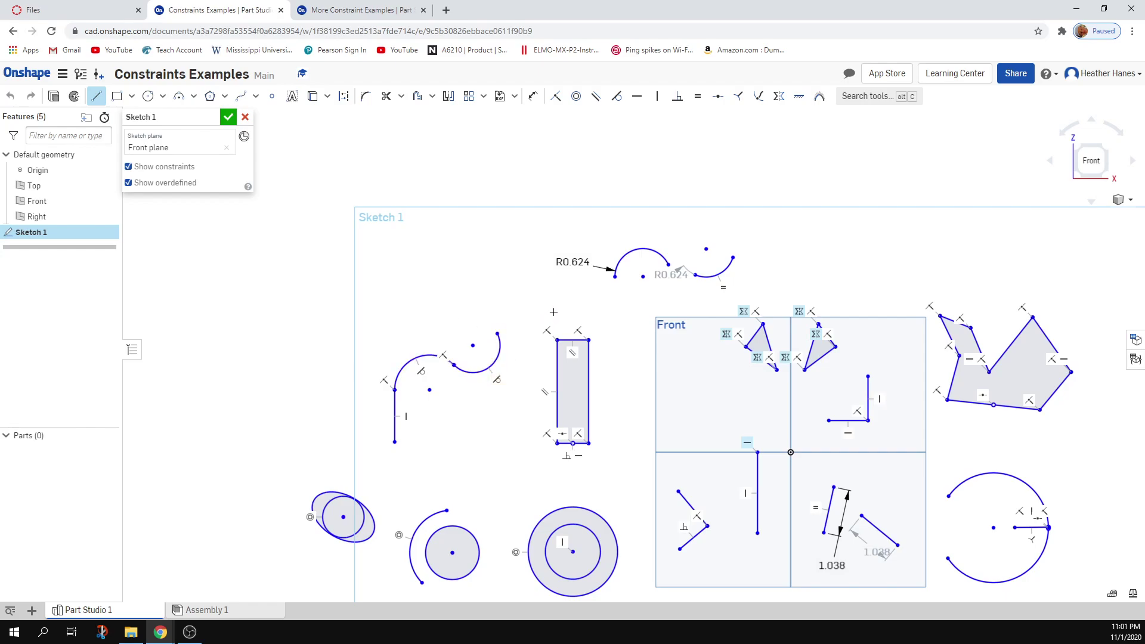
{"action": "scroll", "coordinate": [215, 284], "scroll_direction": "up", "scroll_amount": 3}
{"action": "left_click", "coordinate": [327, 299]}
{"action": "left_click", "coordinate": [389, 215]}
{"action": "left_click", "coordinate": [414, 337]}
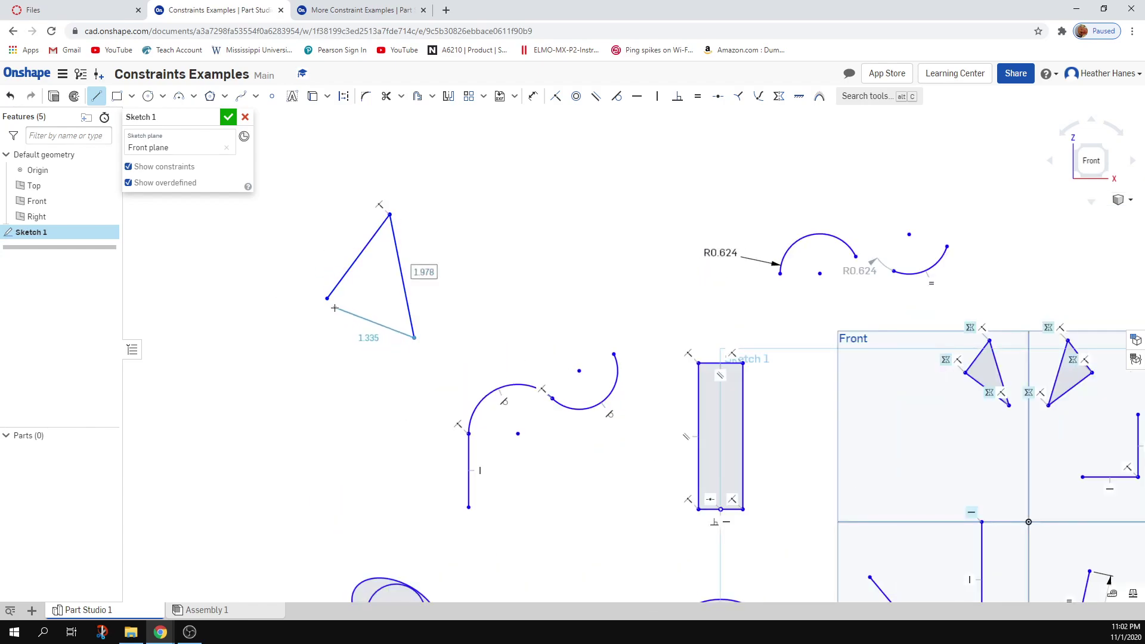
{"action": "scroll", "coordinate": [321, 309], "scroll_direction": "up", "scroll_amount": 1}
{"action": "scroll", "coordinate": [322, 311], "scroll_direction": "up", "scroll_amount": 5}
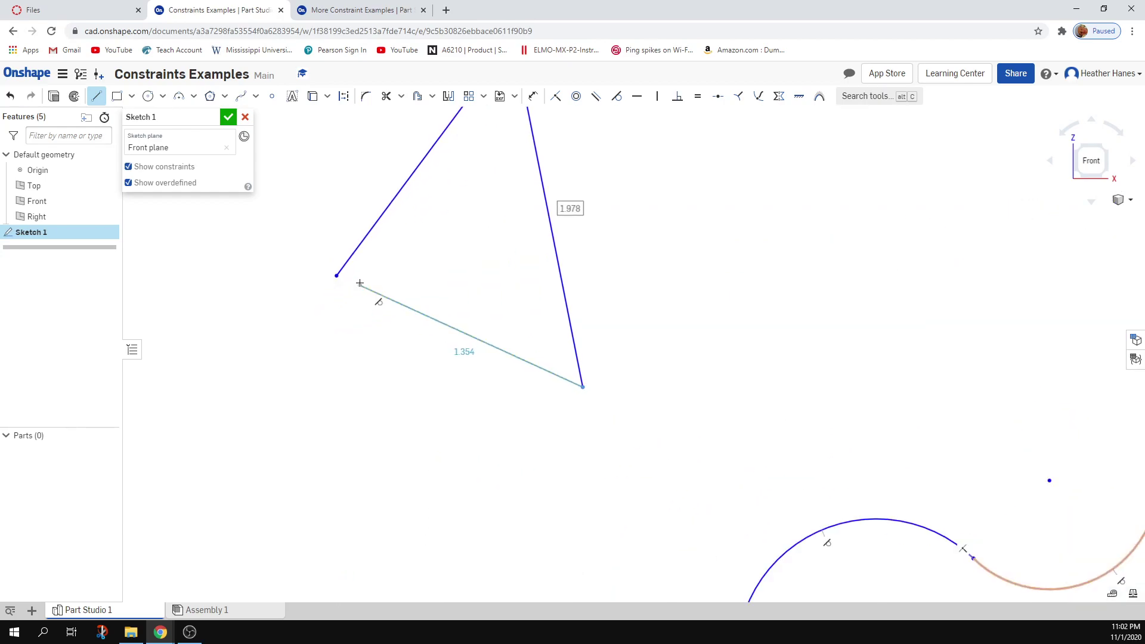
{"action": "scroll", "coordinate": [352, 276], "scroll_direction": "up", "scroll_amount": 3}
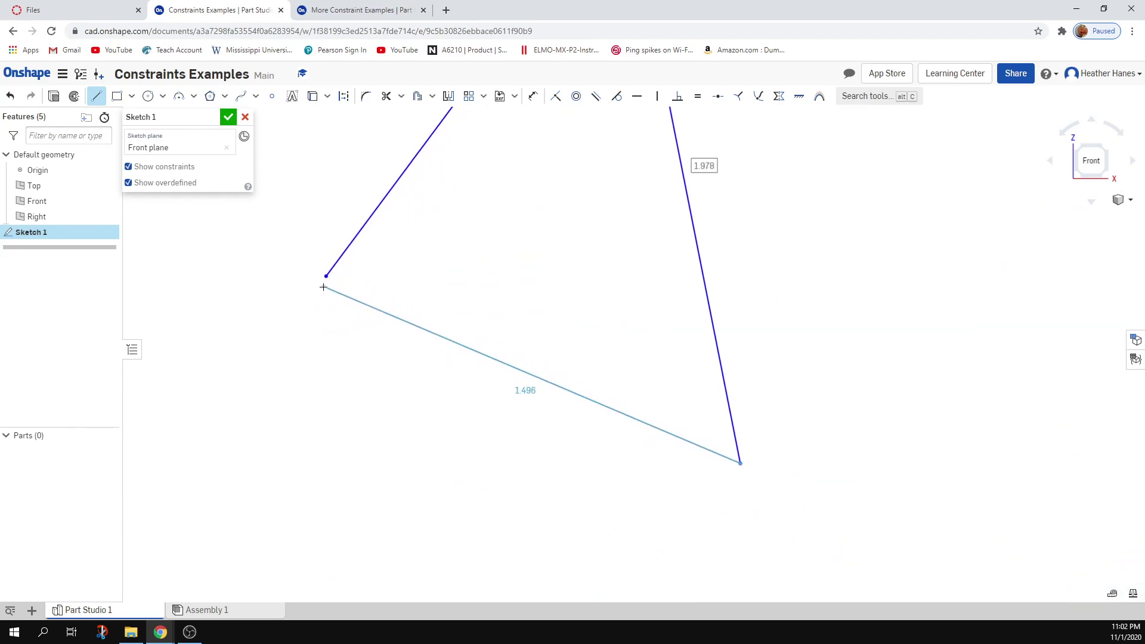
{"action": "scroll", "coordinate": [325, 280], "scroll_direction": "up", "scroll_amount": 3}
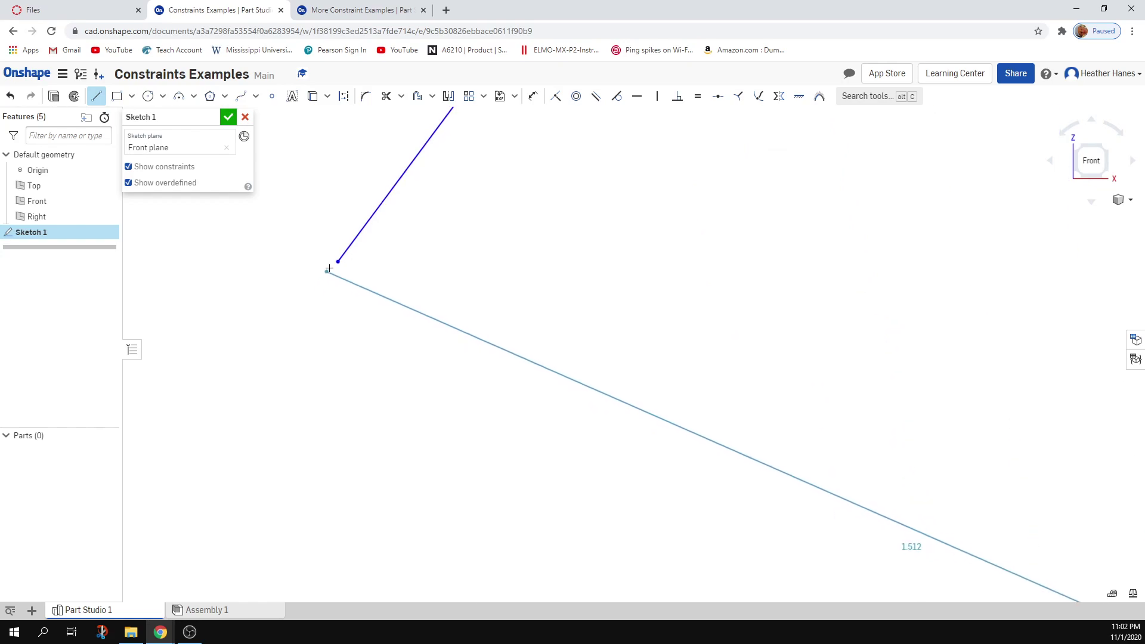
{"action": "left_click", "coordinate": [327, 264]}
{"action": "scroll", "coordinate": [332, 274], "scroll_direction": "down", "scroll_amount": 4}
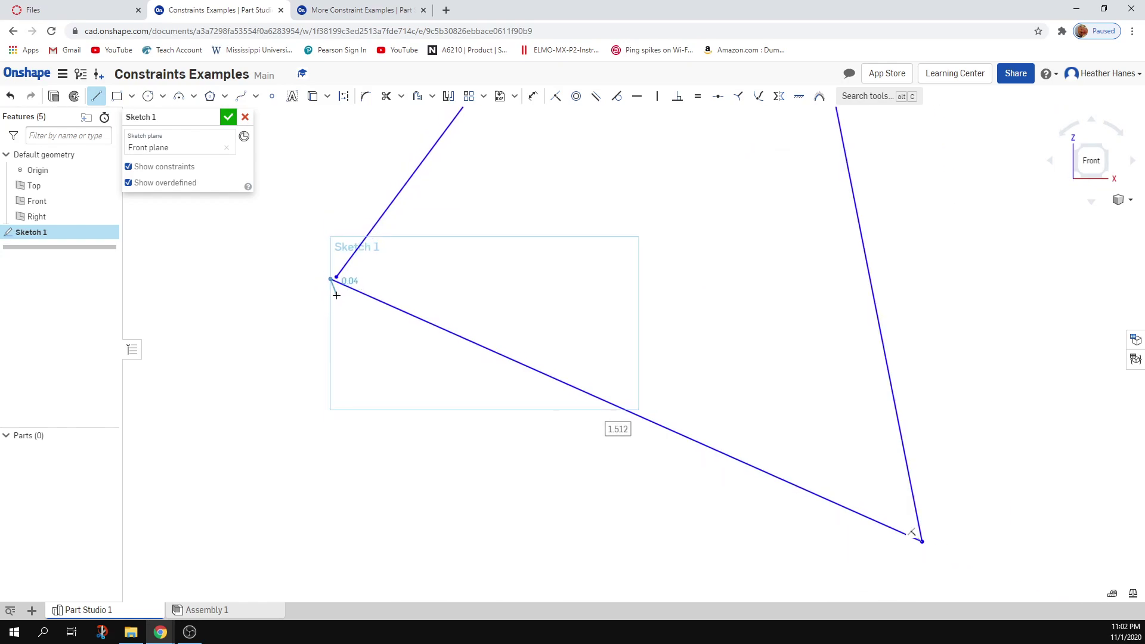
{"action": "key", "text": "Escape"}
{"action": "scroll", "coordinate": [338, 299], "scroll_direction": "down", "scroll_amount": 5}
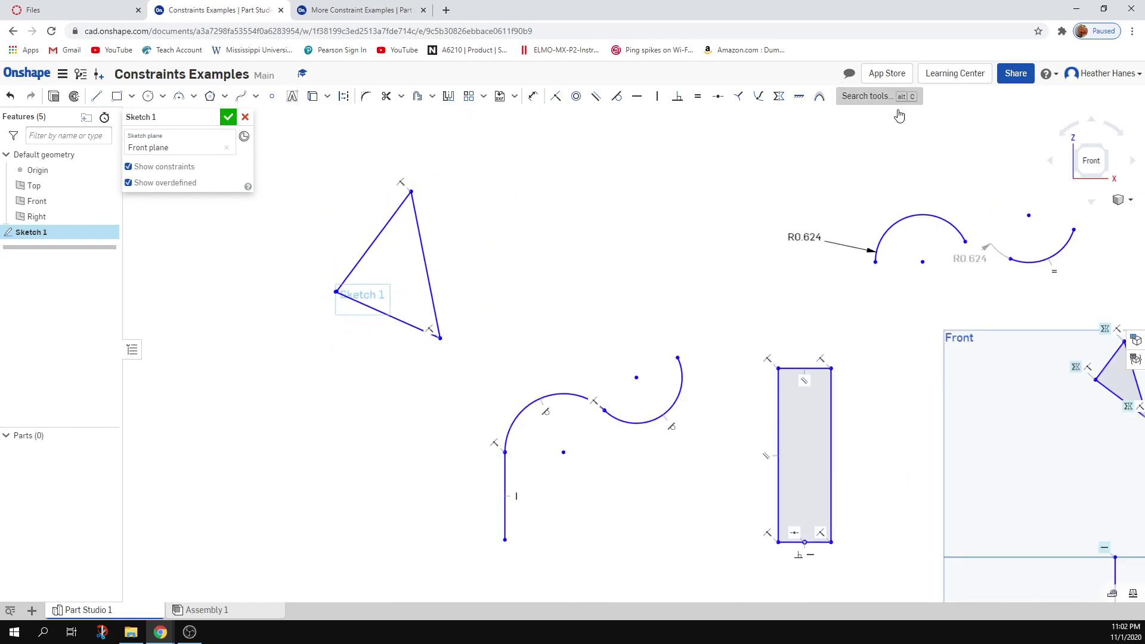
Hide the constraints in Sketch 1 and close the sketch to check whether the new triangle is shaded.
{"action": "scroll", "coordinate": [429, 246], "scroll_direction": "up", "scroll_amount": 2}
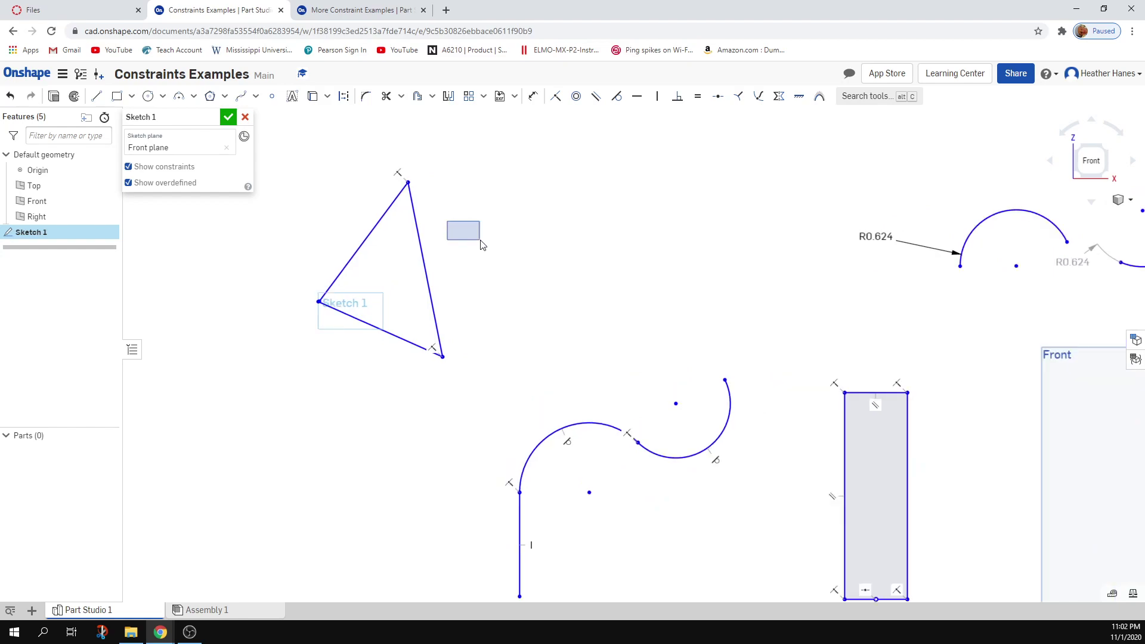
{"action": "middle_click_drag", "start_coordinate": [468, 288], "coordinate": [548, 298]}
{"action": "scroll", "coordinate": [546, 298], "scroll_direction": "down", "scroll_amount": 2}
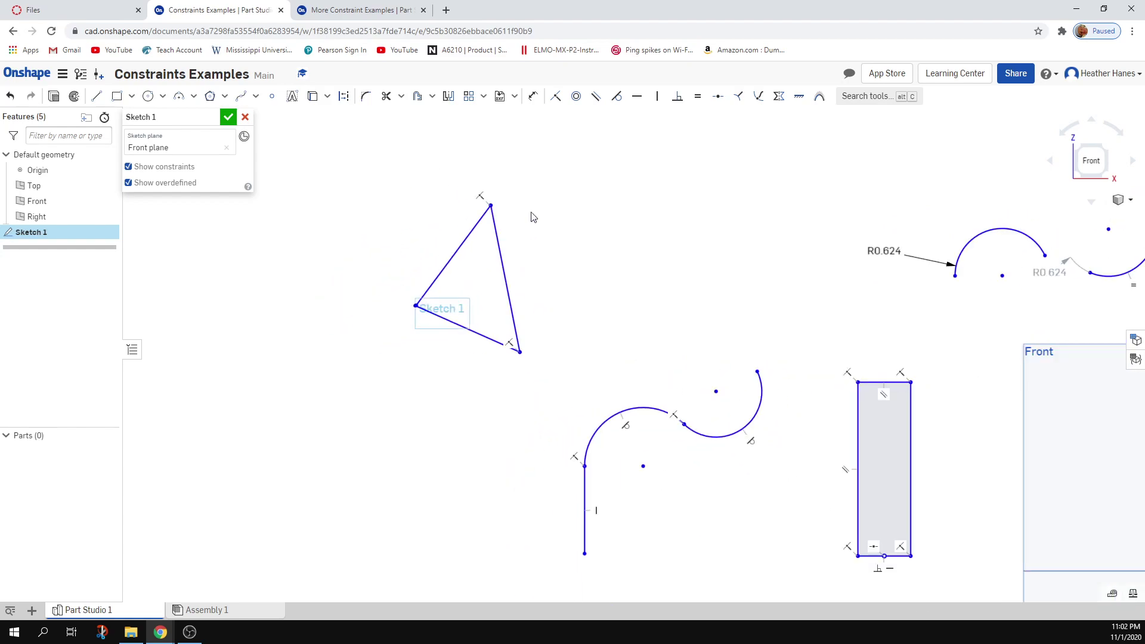
{"action": "left_click", "coordinate": [128, 166]}
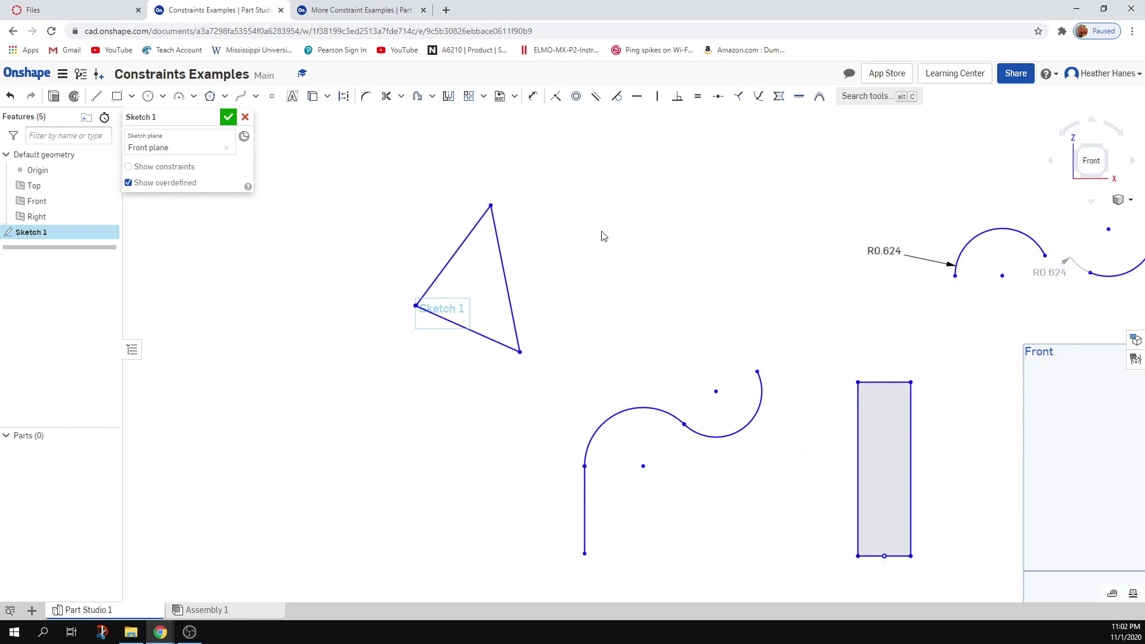
{"action": "left_click", "coordinate": [245, 118]}
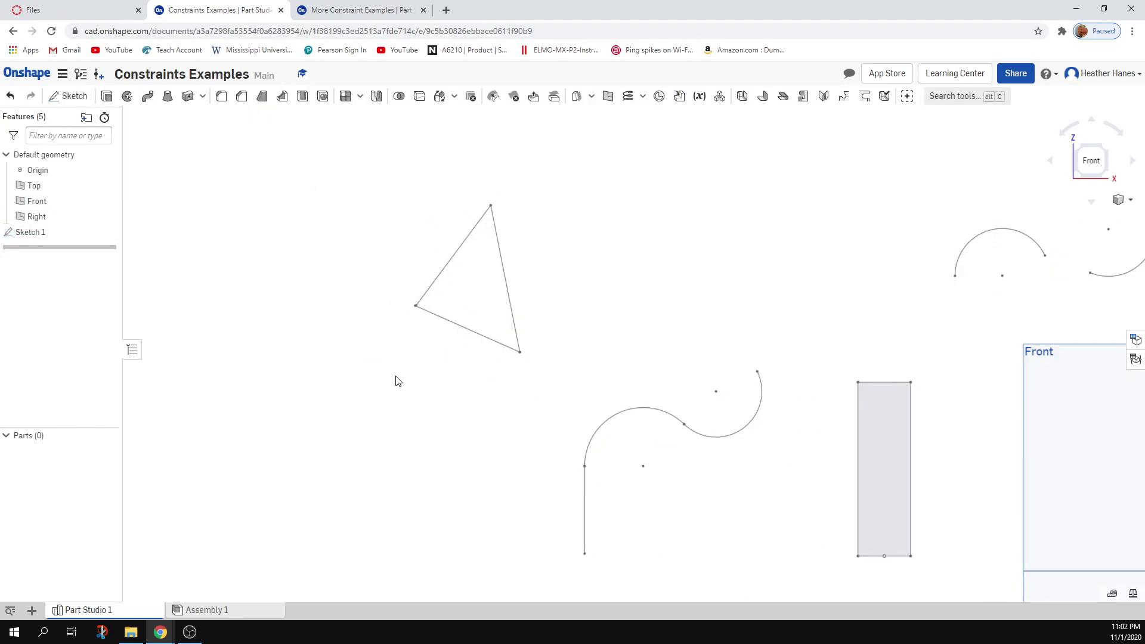
Reopen Sketch 1 for editing and show its constraints to inspect the new triangle's corners.
{"action": "double_click", "coordinate": [59, 232]}
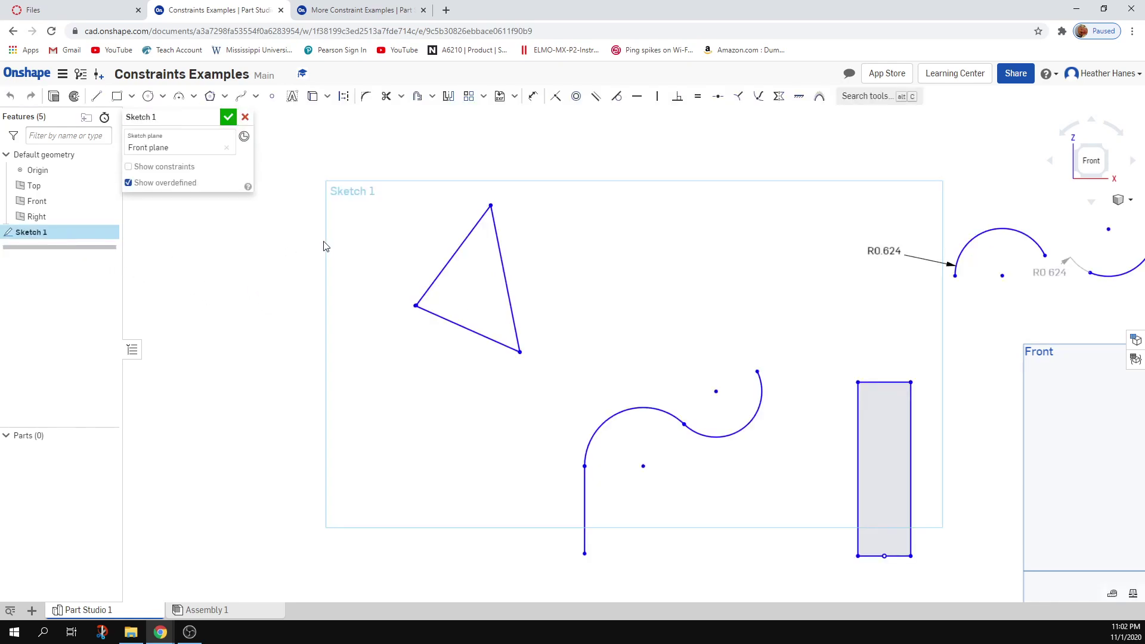
{"action": "left_click", "coordinate": [128, 166]}
{"action": "left_click", "coordinate": [480, 195]}
{"action": "left_click", "coordinate": [572, 204]}
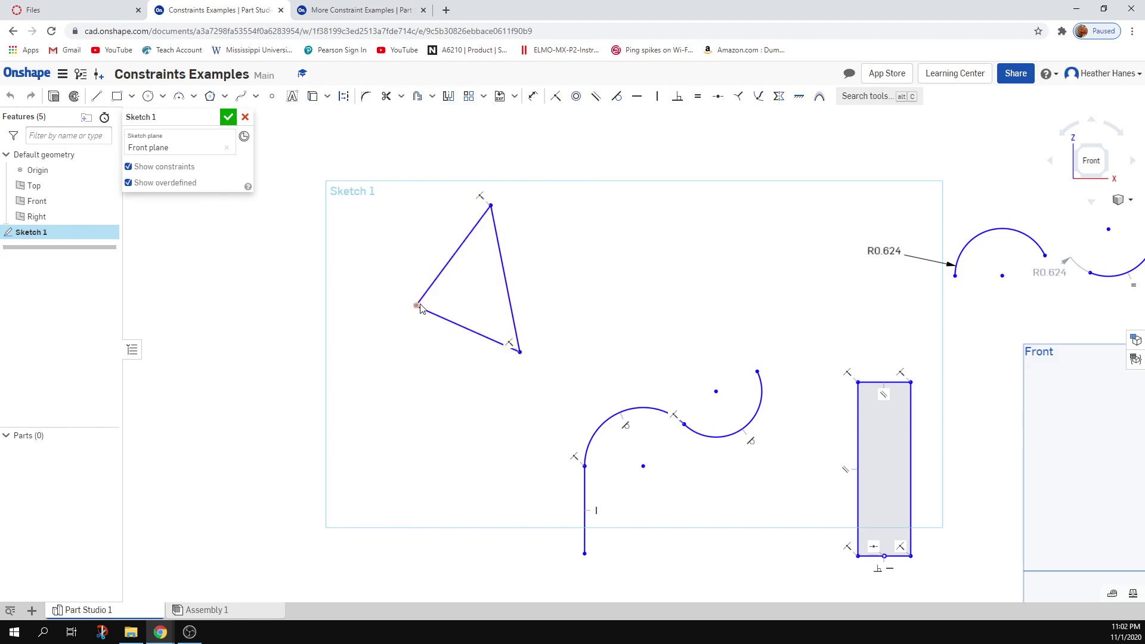
Close the triangle's left corner by moving its loose endpoint onto the neighbouring one, check the enclosed region, and undo the move.
{"action": "scroll", "coordinate": [401, 342], "scroll_direction": "up", "scroll_amount": 5}
{"action": "scroll", "coordinate": [401, 347], "scroll_direction": "up", "scroll_amount": 3}
{"action": "mouse_move", "coordinate": [460, 275]}
{"action": "middle_mouse_down"}
{"action": "mouse_move", "coordinate": [437, 381]}
{"action": "mouse_move", "coordinate": [417, 404]}
{"action": "middle_mouse_up"}
{"action": "scroll", "coordinate": [417, 404], "scroll_direction": "up", "scroll_amount": 1}
{"action": "scroll", "coordinate": [417, 403], "scroll_direction": "up", "scroll_amount": 1}
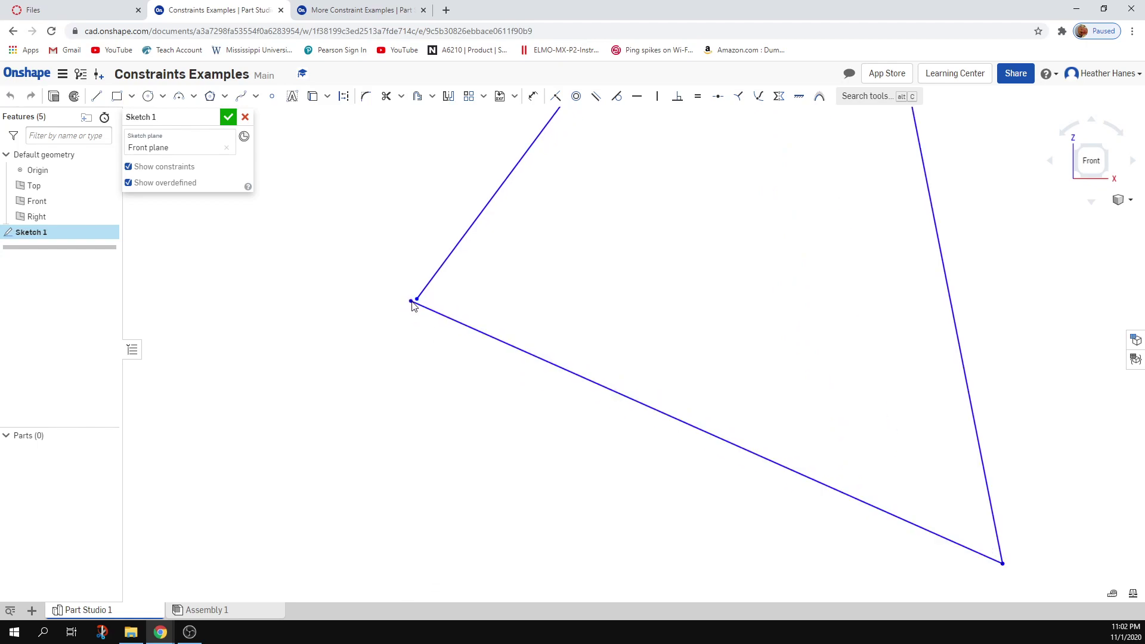
{"action": "left_click_drag", "start_coordinate": [411, 304], "coordinate": [416, 306]}
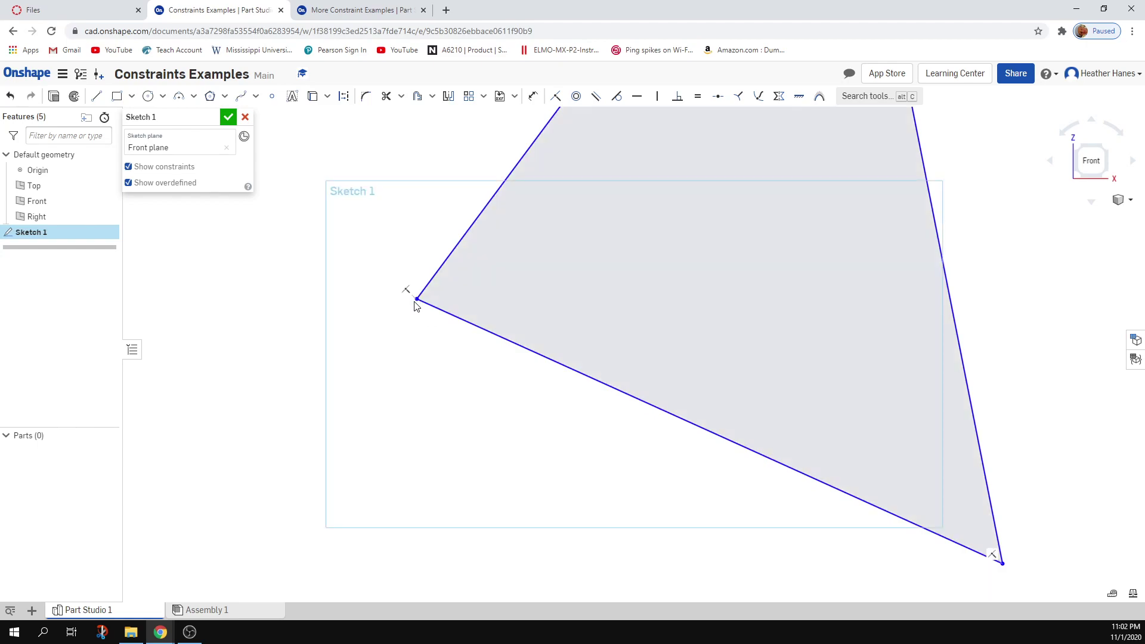
{"action": "left_click", "coordinate": [603, 238]}
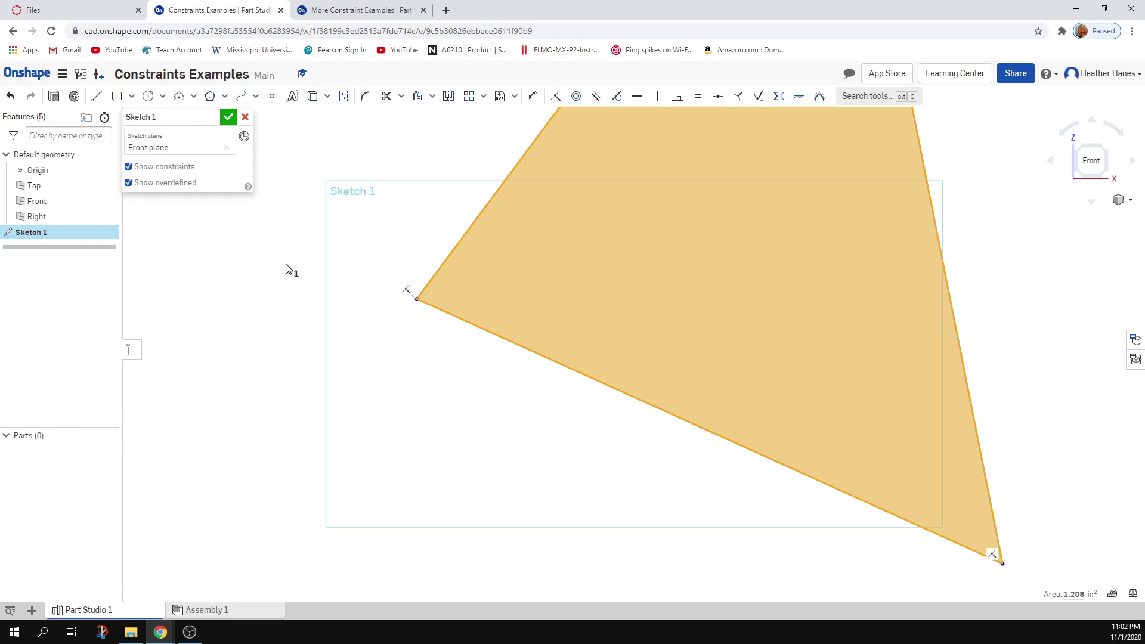
{"action": "left_click", "coordinate": [19, 104]}
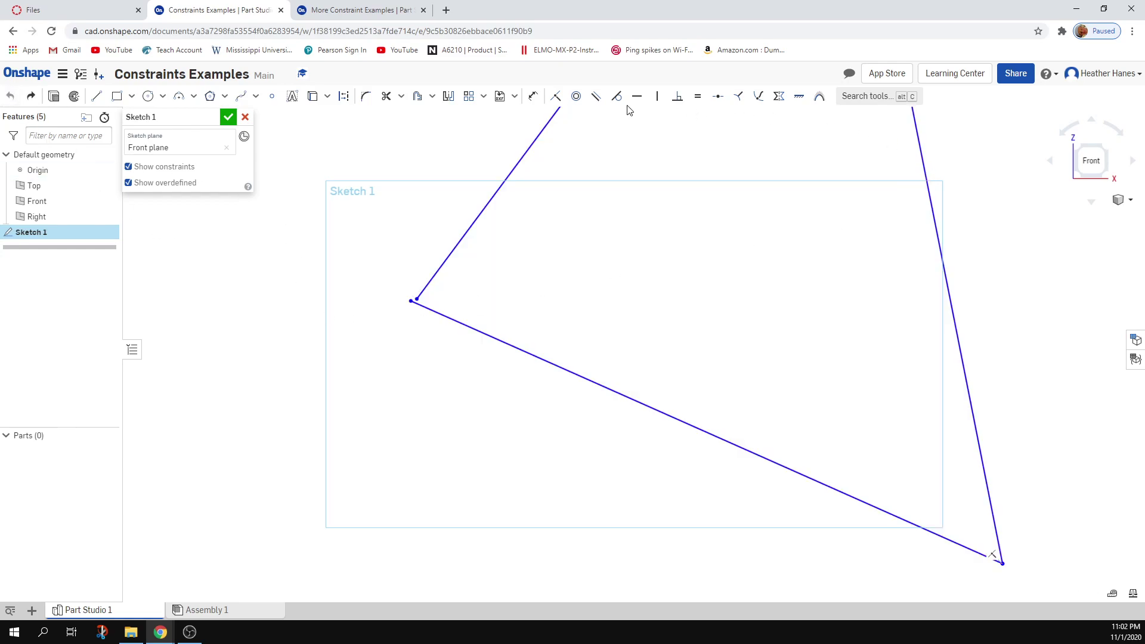
Apply a Coincident constraint between the two separate endpoints at the triangle's left corner.
{"action": "left_click", "coordinate": [555, 97]}
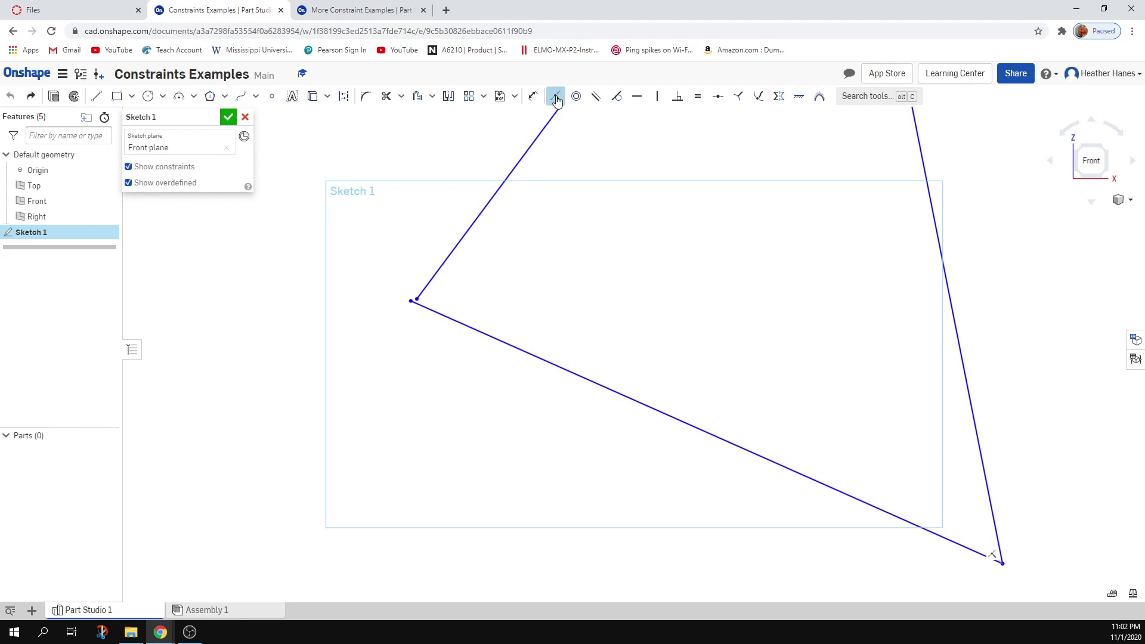
{"action": "left_click", "coordinate": [409, 303]}
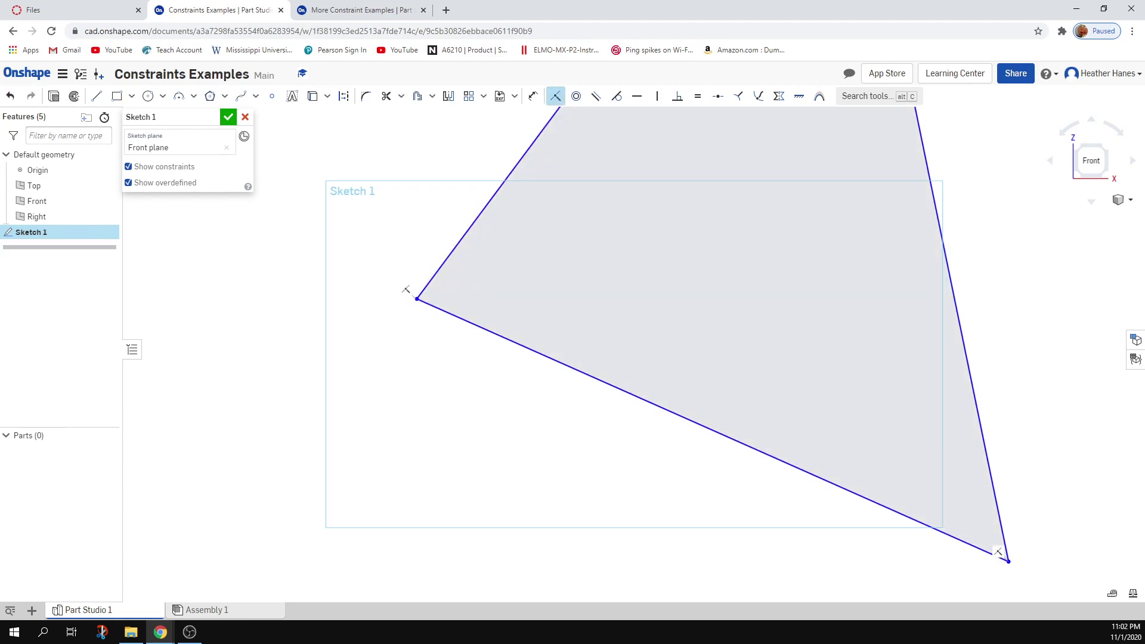
{"action": "left_click", "coordinate": [556, 96]}
Sketch a single, slightly sloping loose line below the triangle's left corner.
{"action": "left_click", "coordinate": [96, 96]}
{"action": "left_click", "coordinate": [500, 404]}
{"action": "left_click", "coordinate": [251, 435]}
{"action": "key", "text": "Escape"}
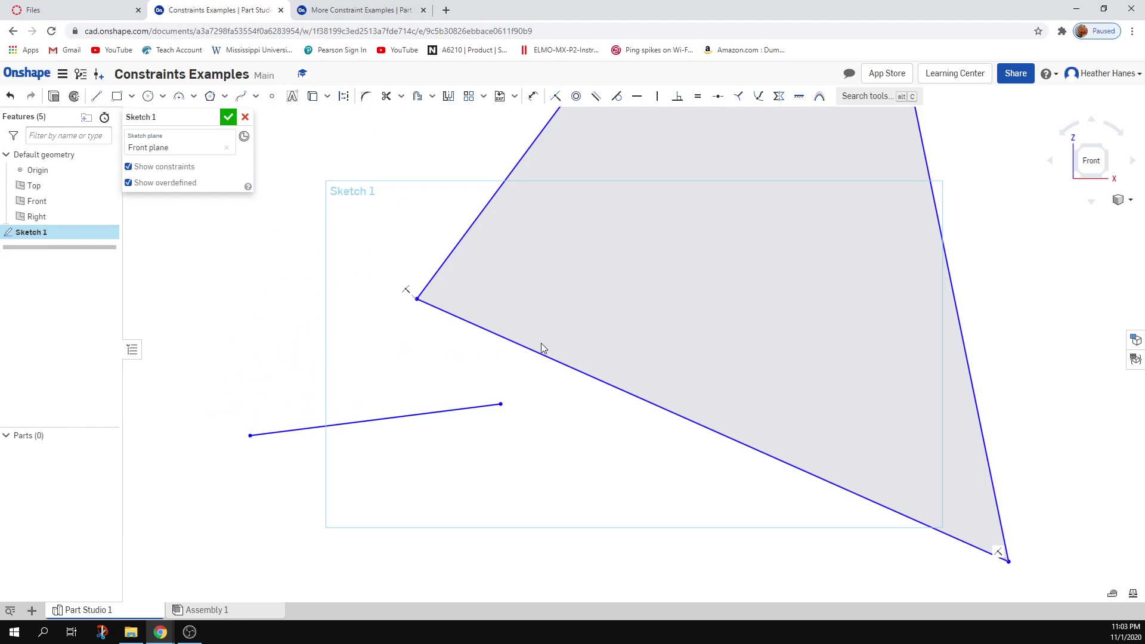
Apply a Coincident constraint between the loose line's right endpoint and the triangle's lower side.
{"action": "left_click", "coordinate": [554, 97]}
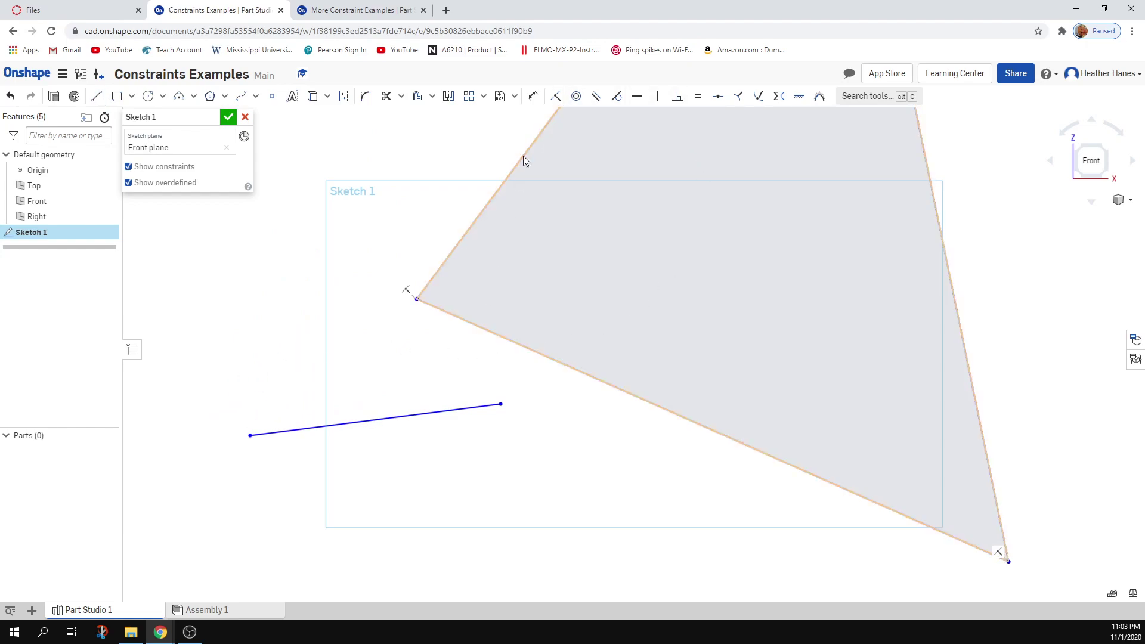
{"action": "left_click", "coordinate": [500, 404]}
{"action": "left_click", "coordinate": [555, 97]}
{"action": "left_click", "coordinate": [575, 370]}
{"action": "left_click", "coordinate": [551, 95]}
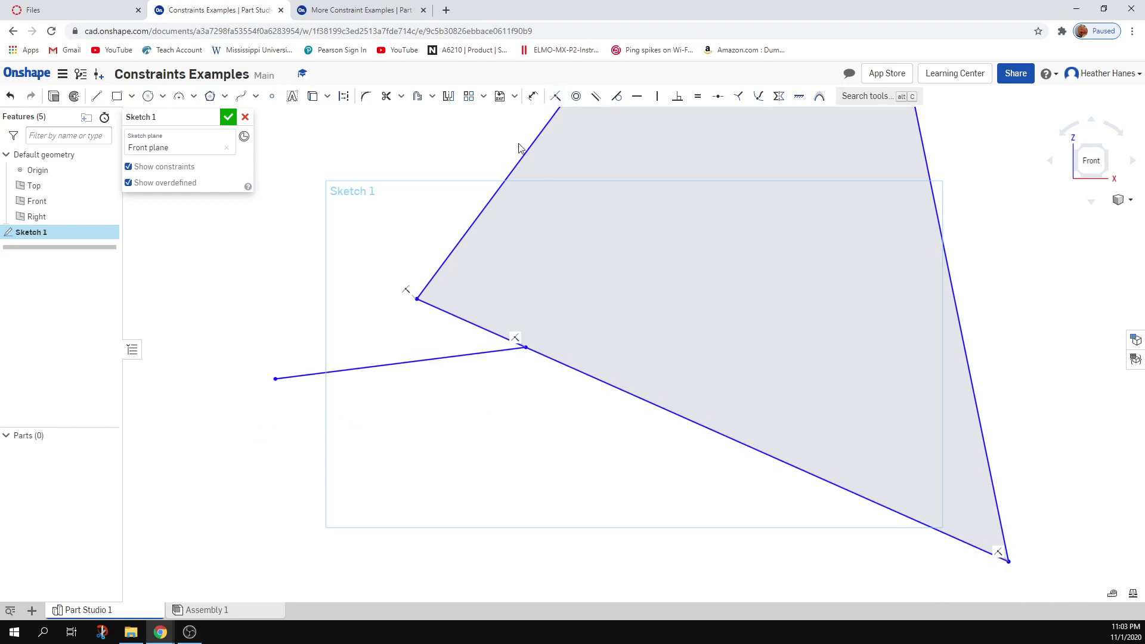
Move the attached line, its free end and its joint to test how the endpoint slides along the triangle's lower side.
{"action": "left_click_drag", "start_coordinate": [355, 376], "coordinate": [432, 405]}
{"action": "mouse_move", "coordinate": [280, 411]}
{"action": "left_mouse_down"}
{"action": "mouse_move", "coordinate": [593, 554]}
{"action": "mouse_move", "coordinate": [345, 452]}
{"action": "left_mouse_up"}
{"action": "mouse_move", "coordinate": [585, 377]}
{"action": "left_mouse_down"}
{"action": "mouse_move", "coordinate": [660, 414]}
{"action": "mouse_move", "coordinate": [608, 309]}
{"action": "mouse_move", "coordinate": [524, 370]}
{"action": "mouse_move", "coordinate": [514, 342]}
{"action": "left_mouse_up"}
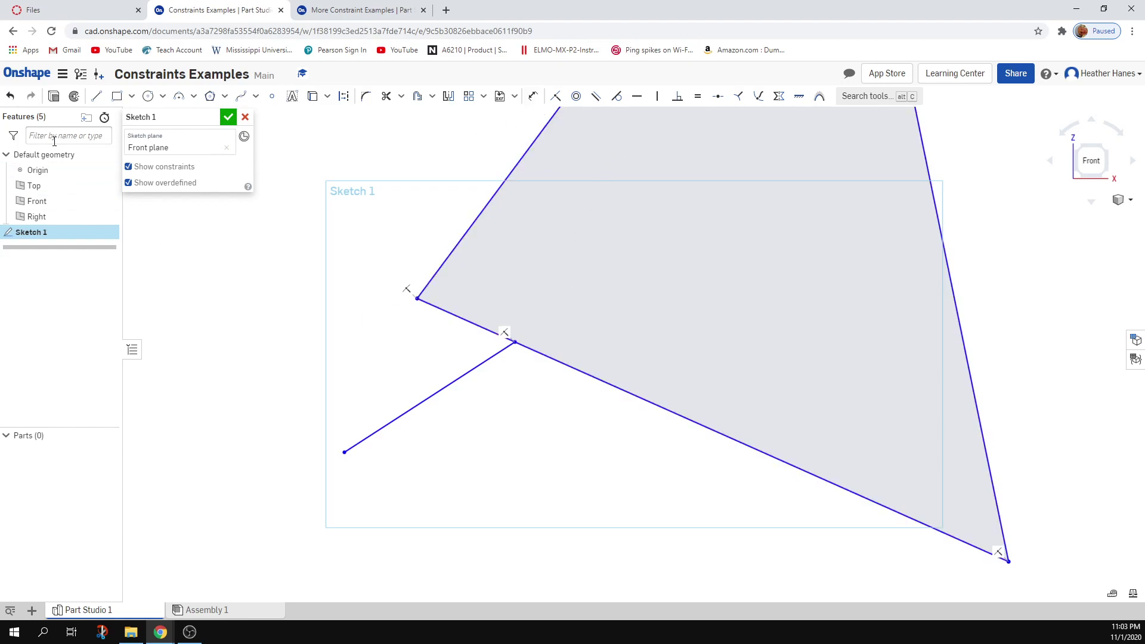
Undo the test moves and the Coincident constraint between the line's endpoint and the triangle's lower side.
{"action": "left_click", "coordinate": [12, 97]}
{"action": "left_click", "coordinate": [11, 96]}
{"action": "left_click", "coordinate": [11, 97]}
{"action": "left_click", "coordinate": [11, 96]}
{"action": "left_click", "coordinate": [11, 96]}
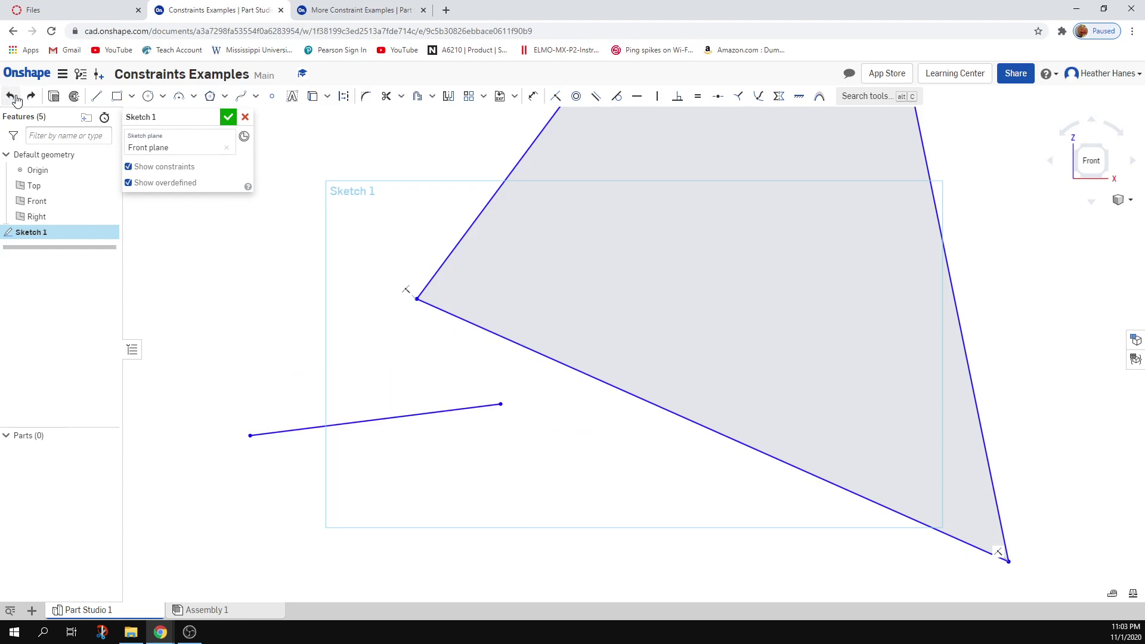
Apply a Coincident constraint between the loose line itself and the triangle's lower side.
{"action": "left_click", "coordinate": [555, 96]}
{"action": "left_click", "coordinate": [413, 412]}
{"action": "left_click", "coordinate": [485, 329]}
{"action": "left_click", "coordinate": [555, 96]}
Move the collinear line around, including well away from the triangle, to test how it stays aligned with the lower side.
{"action": "mouse_move", "coordinate": [318, 314]}
{"action": "left_mouse_down"}
{"action": "mouse_move", "coordinate": [334, 281]}
{"action": "mouse_move", "coordinate": [325, 265]}
{"action": "mouse_move", "coordinate": [305, 407]}
{"action": "mouse_move", "coordinate": [278, 321]}
{"action": "mouse_move", "coordinate": [277, 373]}
{"action": "left_mouse_up"}
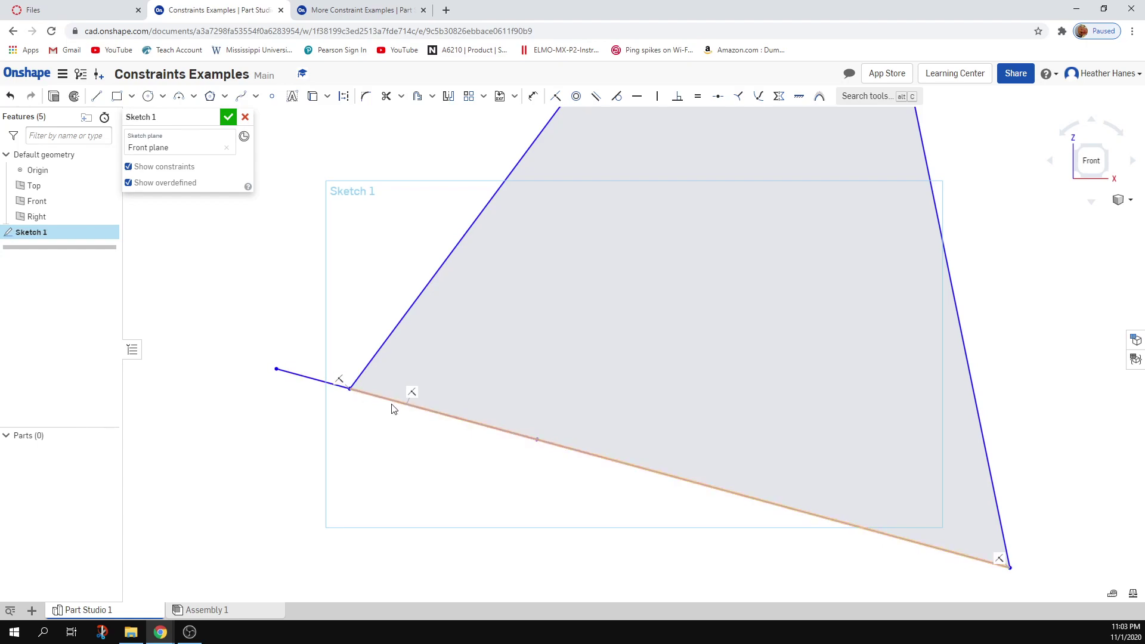
{"action": "mouse_move", "coordinate": [322, 383]}
{"action": "left_mouse_down"}
{"action": "mouse_move", "coordinate": [179, 322]}
{"action": "mouse_move", "coordinate": [109, 307]}
{"action": "left_mouse_up"}
{"action": "scroll", "coordinate": [310, 427], "scroll_direction": "down", "scroll_amount": 6}
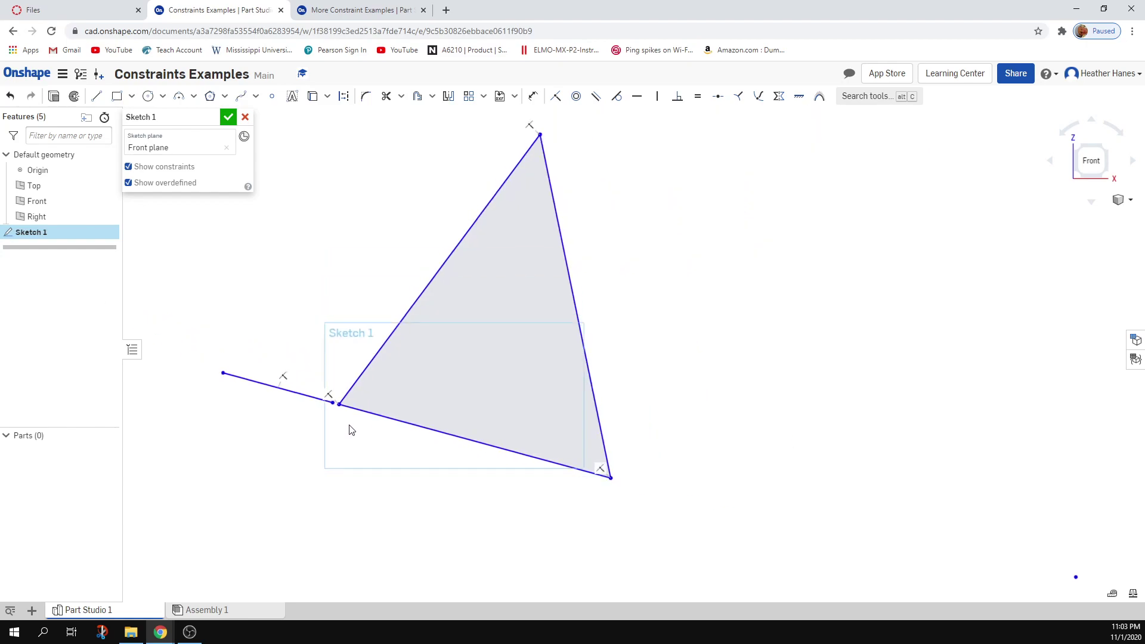
{"action": "mouse_move", "coordinate": [271, 397]}
{"action": "left_mouse_down"}
{"action": "mouse_move", "coordinate": [230, 383]}
{"action": "mouse_move", "coordinate": [273, 304]}
{"action": "mouse_move", "coordinate": [276, 349]}
{"action": "left_mouse_up"}
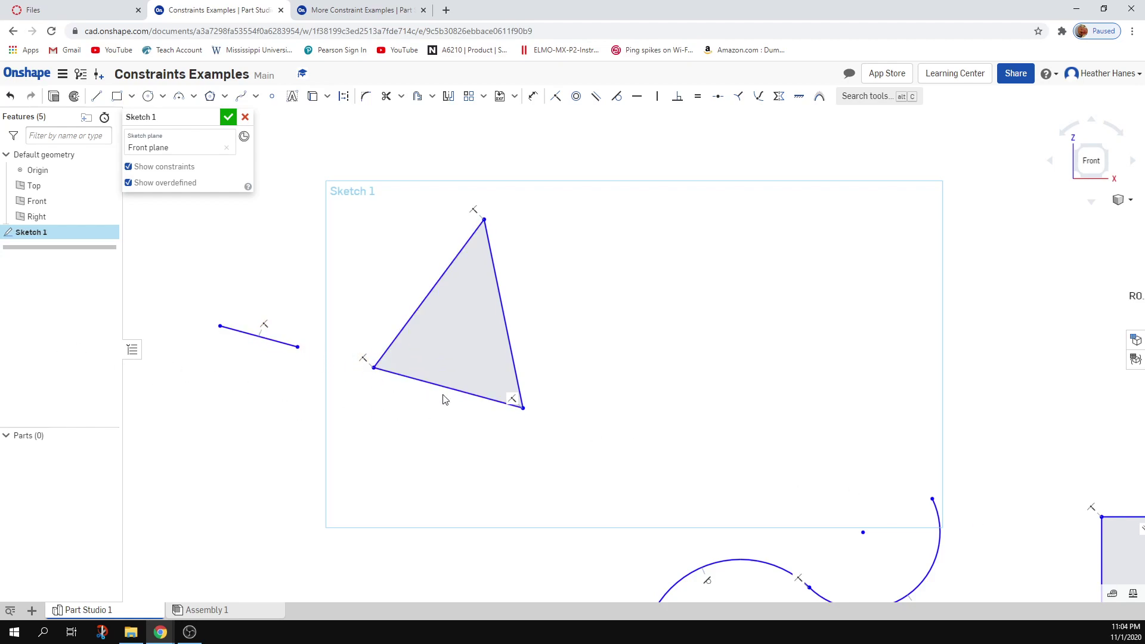
{"action": "mouse_move", "coordinate": [267, 347]}
{"action": "left_mouse_down"}
{"action": "mouse_move", "coordinate": [380, 263]}
{"action": "mouse_move", "coordinate": [381, 307]}
{"action": "mouse_move", "coordinate": [314, 332]}
{"action": "mouse_move", "coordinate": [665, 423]}
{"action": "mouse_move", "coordinate": [342, 358]}
{"action": "mouse_move", "coordinate": [488, 413]}
{"action": "mouse_move", "coordinate": [302, 320]}
{"action": "mouse_move", "coordinate": [222, 299]}
{"action": "left_mouse_up"}
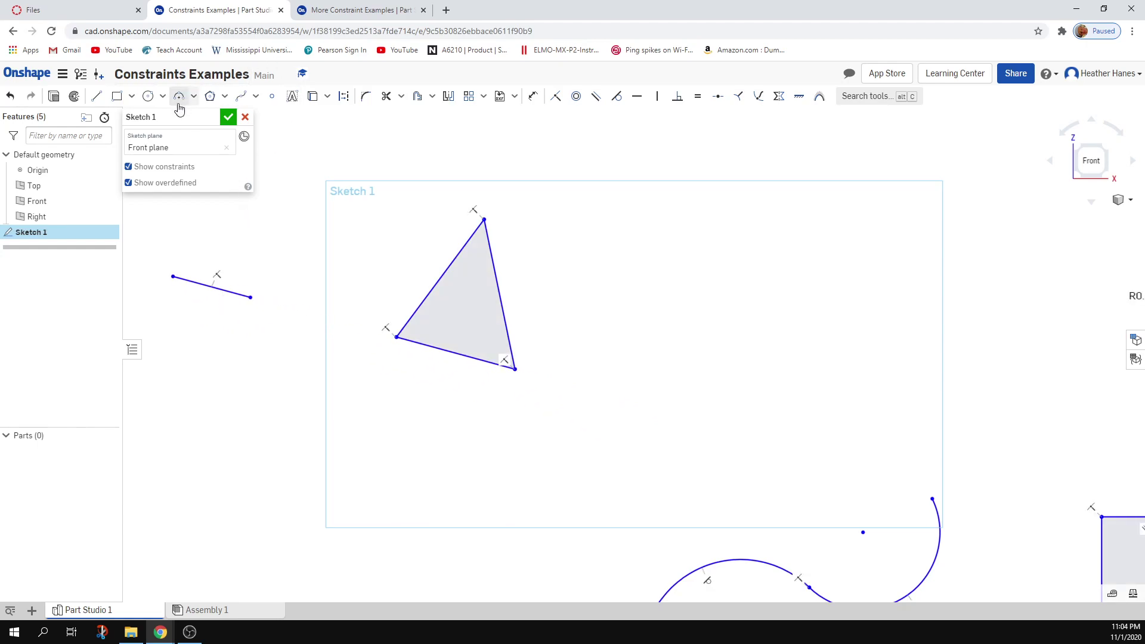
Undo the line and constraint experiments on the triangle, and leave Sketch 1 discarding its edits.
{"action": "left_click", "coordinate": [10, 96]}
{"action": "left_click", "coordinate": [10, 96]}
{"action": "left_click", "coordinate": [10, 96]}
{"action": "left_click", "coordinate": [11, 96]}
{"action": "left_click", "coordinate": [10, 96]}
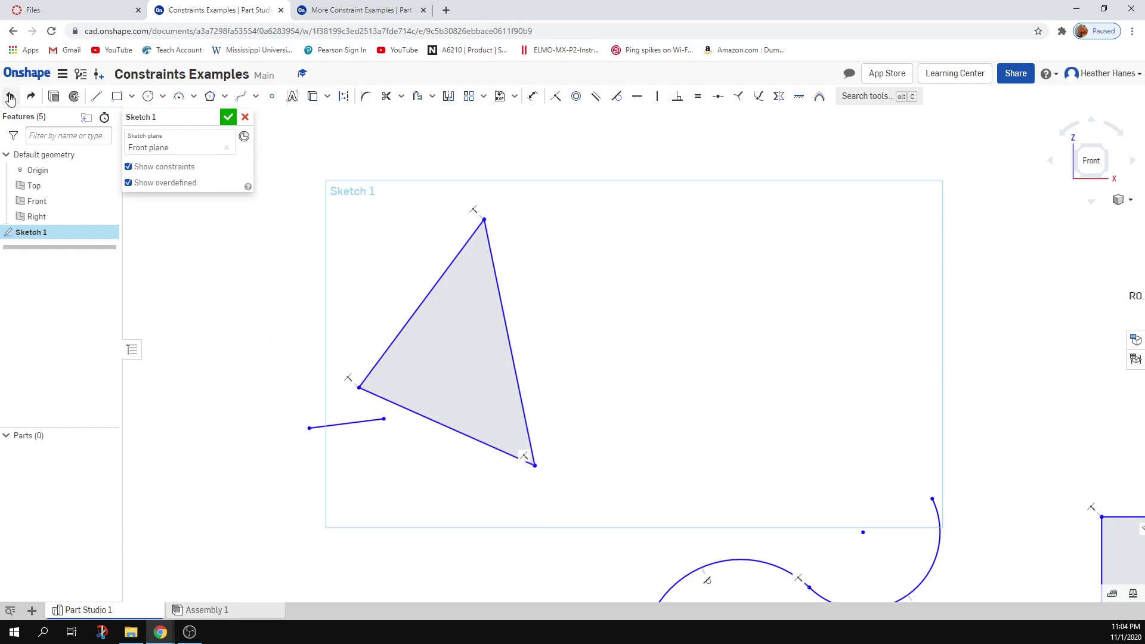
{"action": "left_click", "coordinate": [11, 95]}
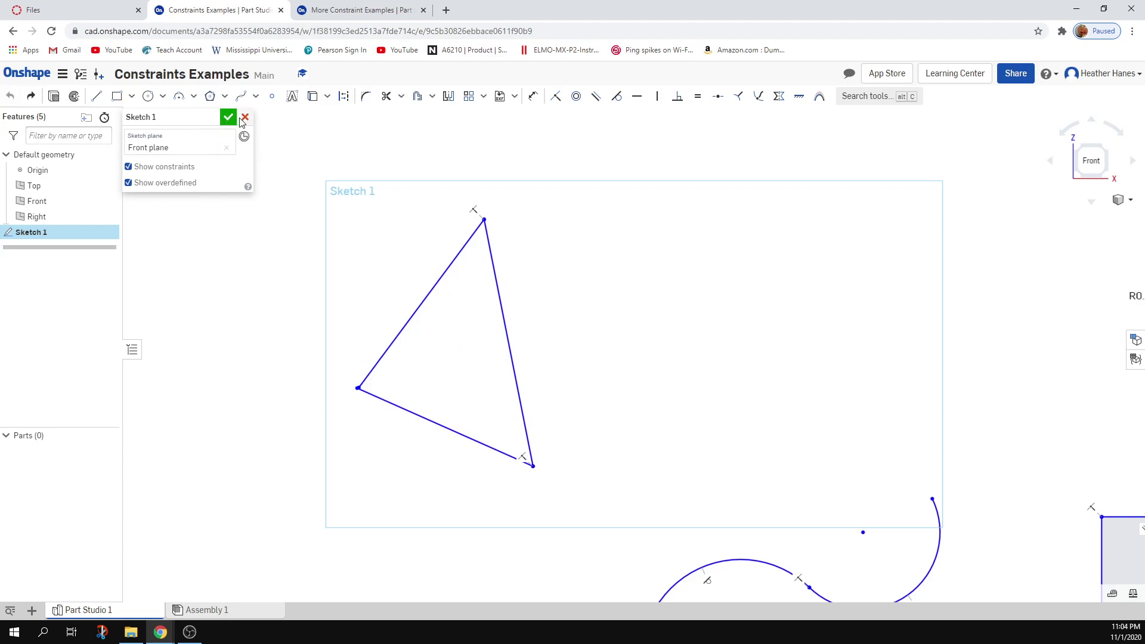
{"action": "left_click", "coordinate": [245, 117]}
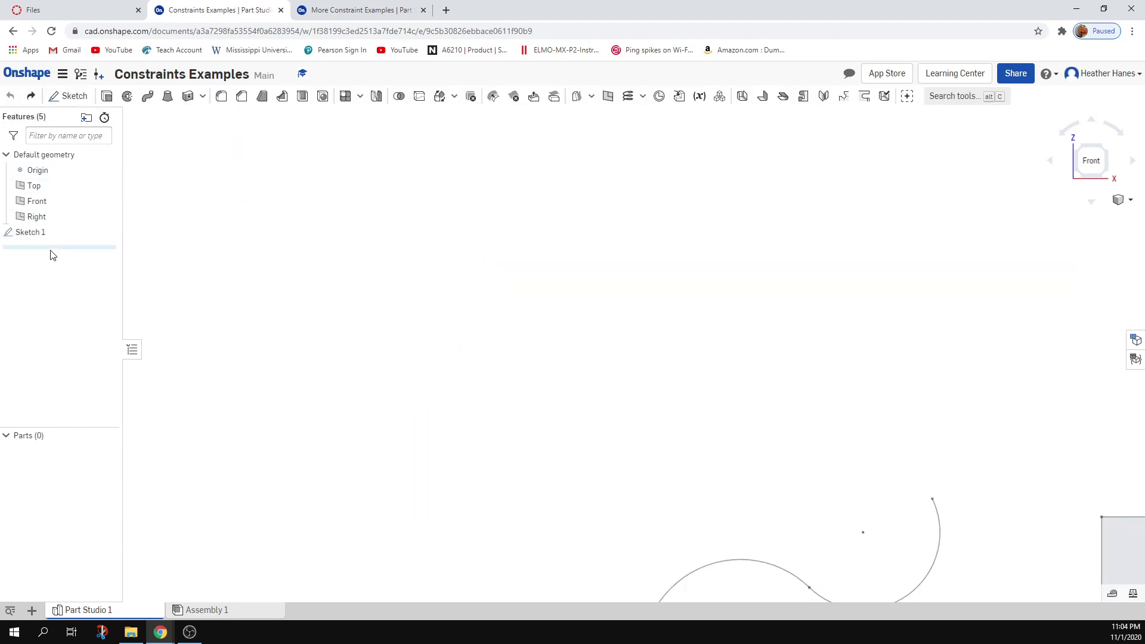
Reopen Sketch 1 for editing, and switch to Constraints.pdf to read the Concentric slide.
{"action": "double_click", "coordinate": [36, 231]}
{"action": "left_click", "coordinate": [83, 6]}
{"action": "scroll", "coordinate": [464, 441], "scroll_direction": "down", "scroll_amount": 7}
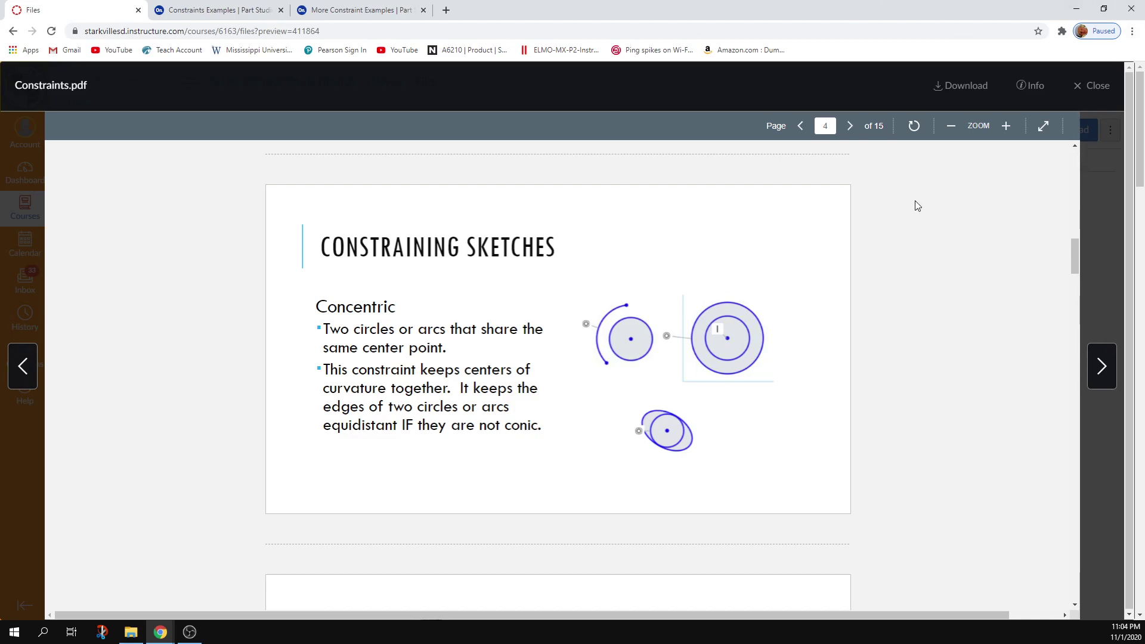
Back in the Constraints Examples sketch, draw a small circle, a larger one about 0.963 in diameter beside it, and an off-centre inner circle about 0.327.
{"action": "left_click", "coordinate": [232, 6]}
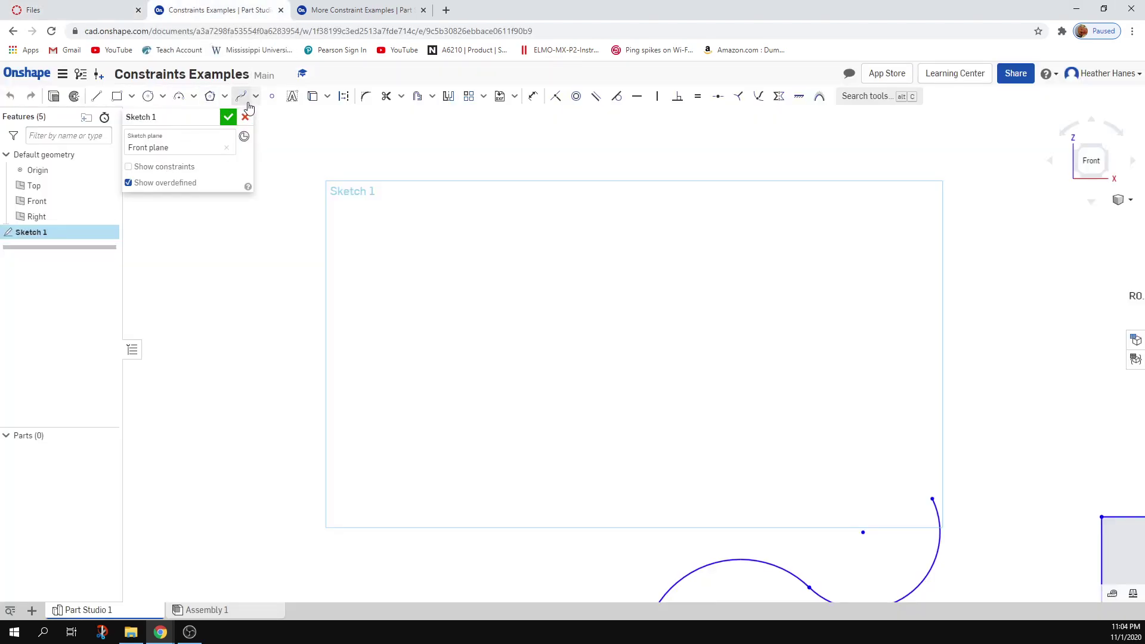
{"action": "left_click", "coordinate": [148, 96]}
{"action": "left_click", "coordinate": [290, 333]}
{"action": "left_click", "coordinate": [290, 349]}
{"action": "left_click", "coordinate": [368, 313]}
{"action": "left_click", "coordinate": [307, 303]}
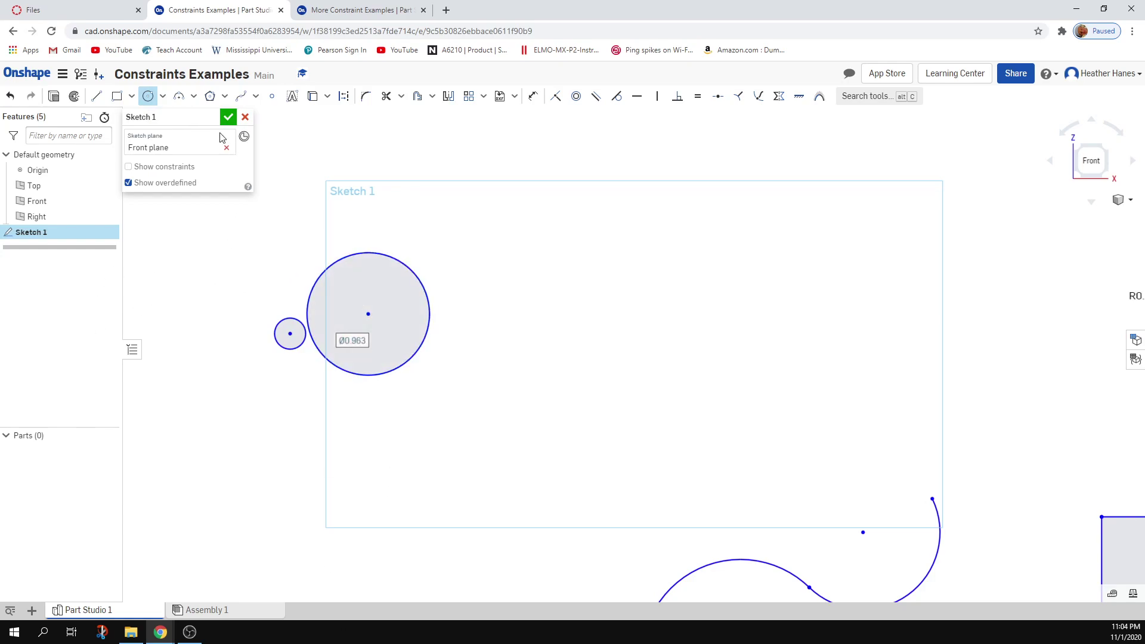
{"action": "left_click", "coordinate": [361, 308]}
{"action": "left_click", "coordinate": [369, 327]}
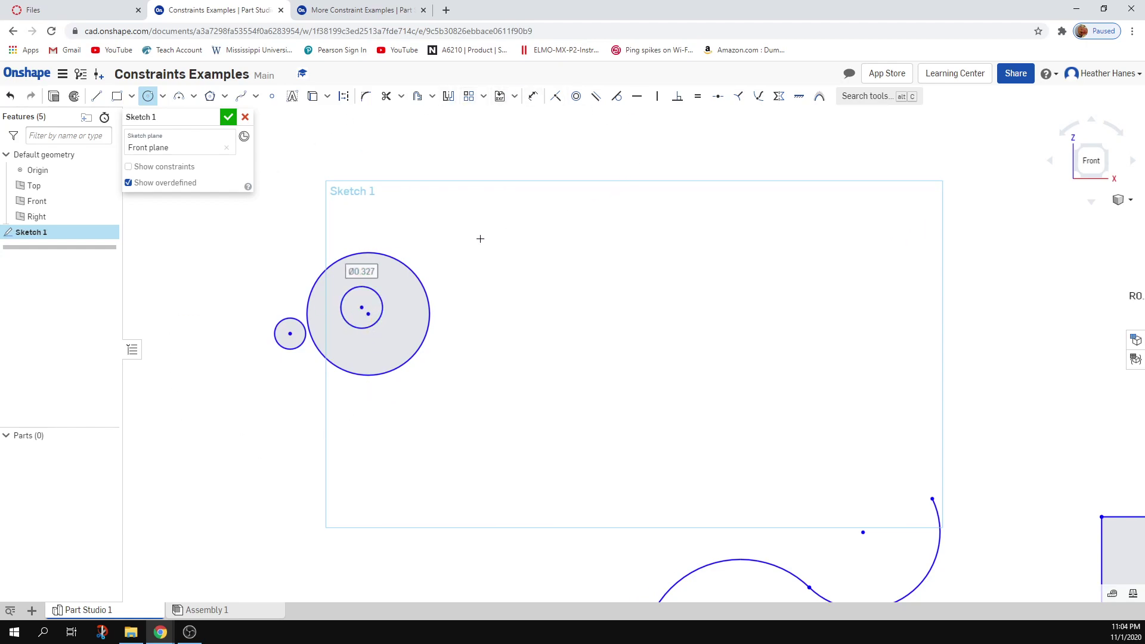
{"action": "left_click", "coordinate": [142, 97]}
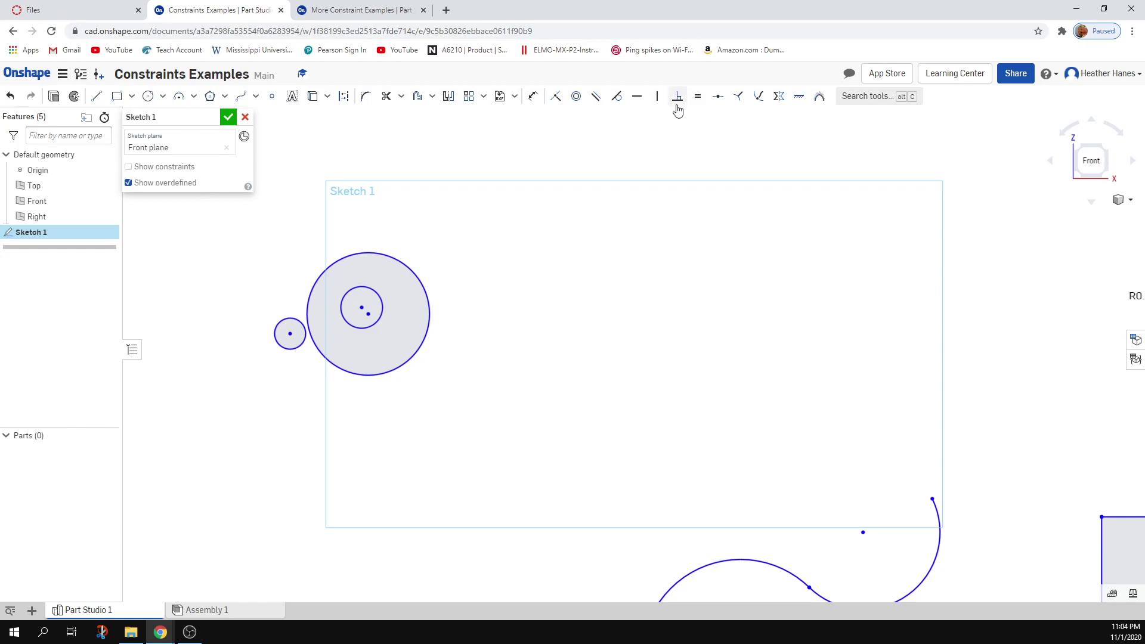
Apply a Concentric constraint to the large circle and its inner circle using their centre points.
{"action": "left_click", "coordinate": [576, 96]}
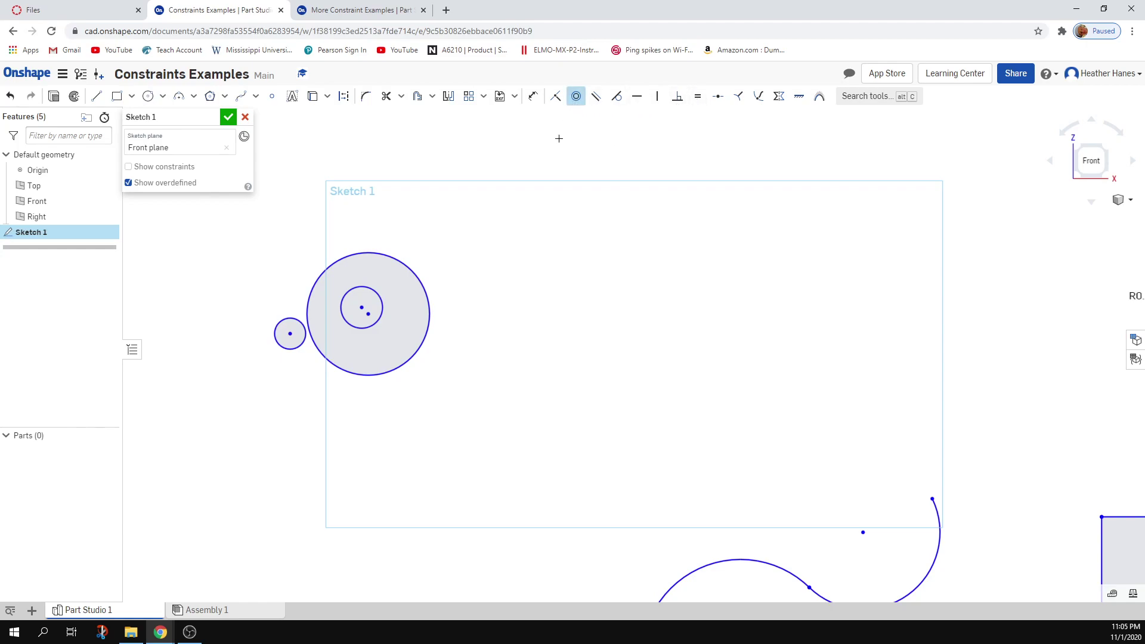
{"action": "left_click", "coordinate": [363, 308]}
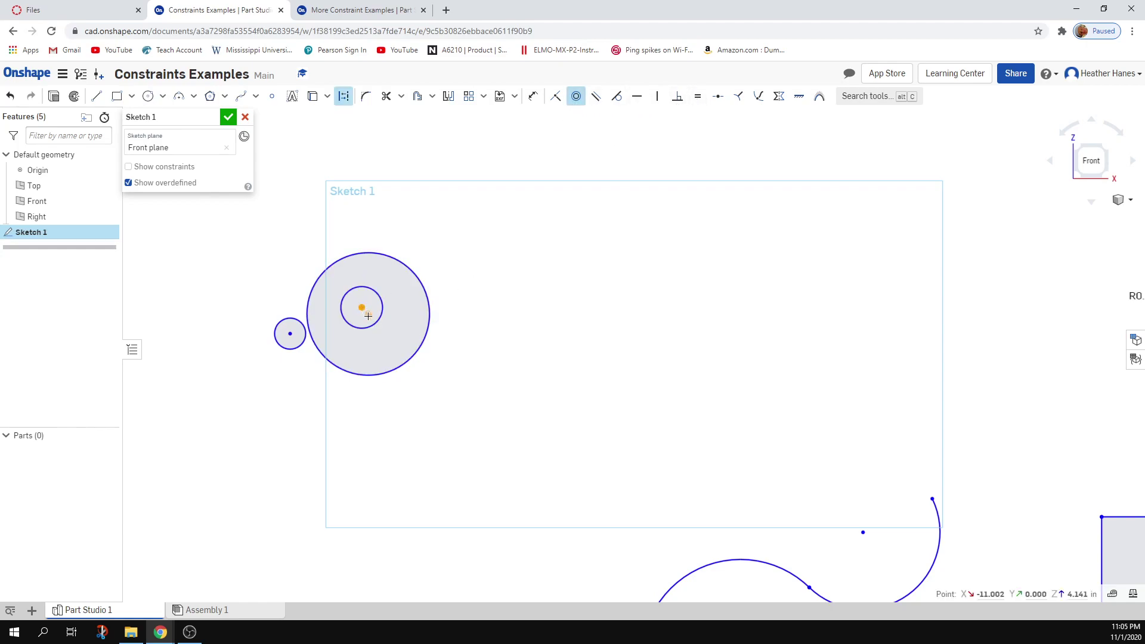
{"action": "left_click", "coordinate": [367, 314]}
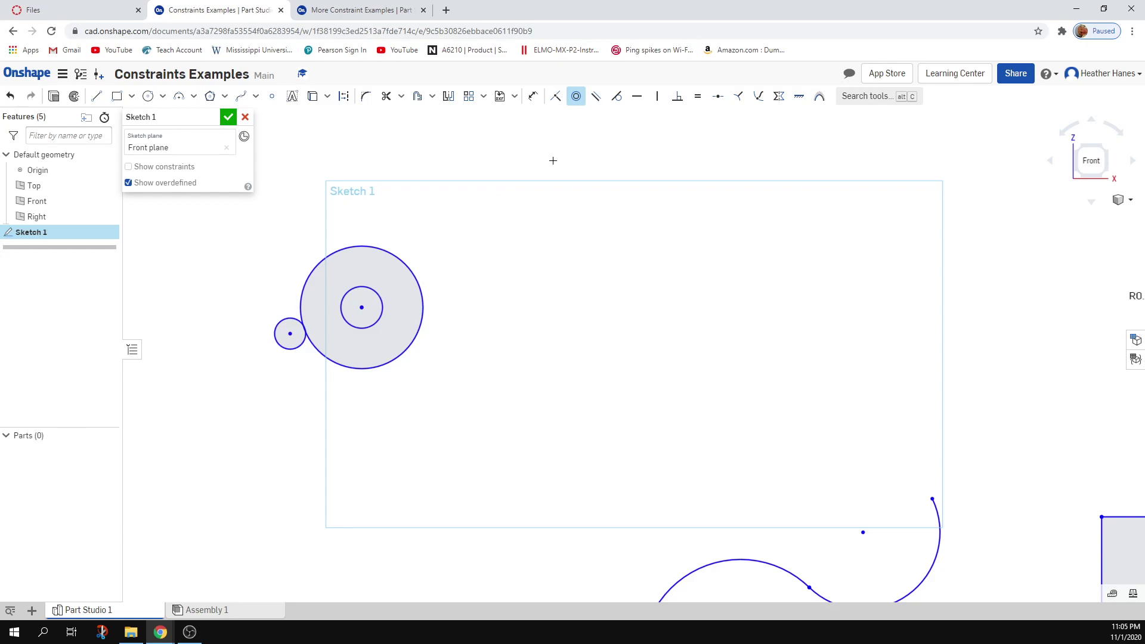
{"action": "left_click", "coordinate": [576, 97]}
Enlarge the inner circle, shrink the outer one slightly, and move their shared centre up and to the right.
{"action": "left_click_drag", "start_coordinate": [381, 322], "coordinate": [387, 327]}
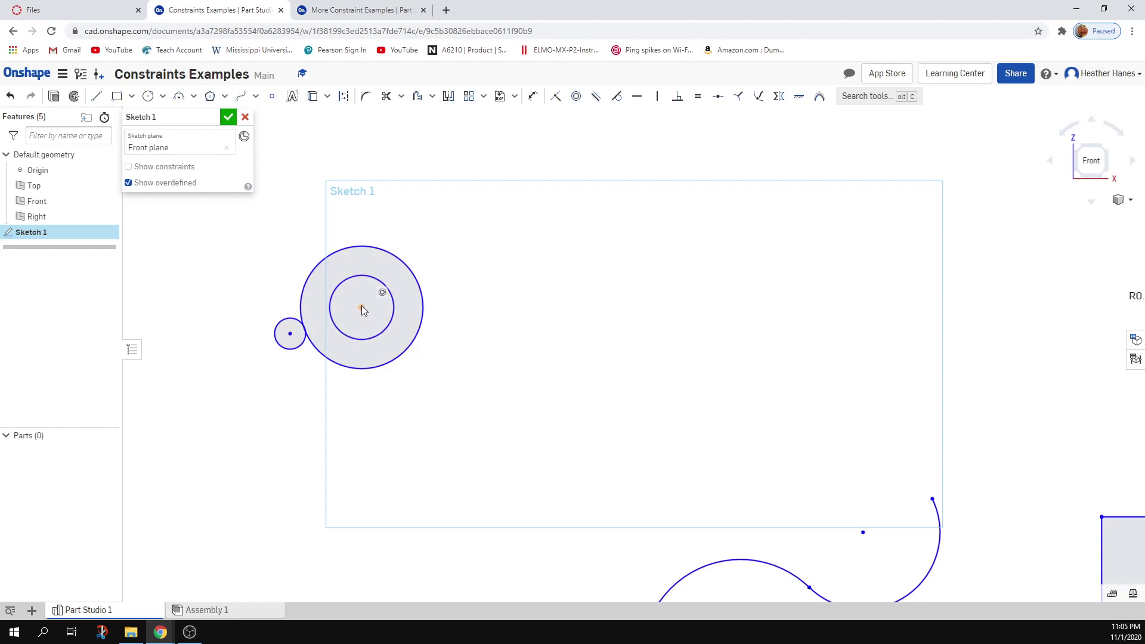
{"action": "mouse_move", "coordinate": [378, 370]}
{"action": "left_mouse_down"}
{"action": "mouse_move", "coordinate": [404, 423]}
{"action": "mouse_move", "coordinate": [391, 363]}
{"action": "left_mouse_up"}
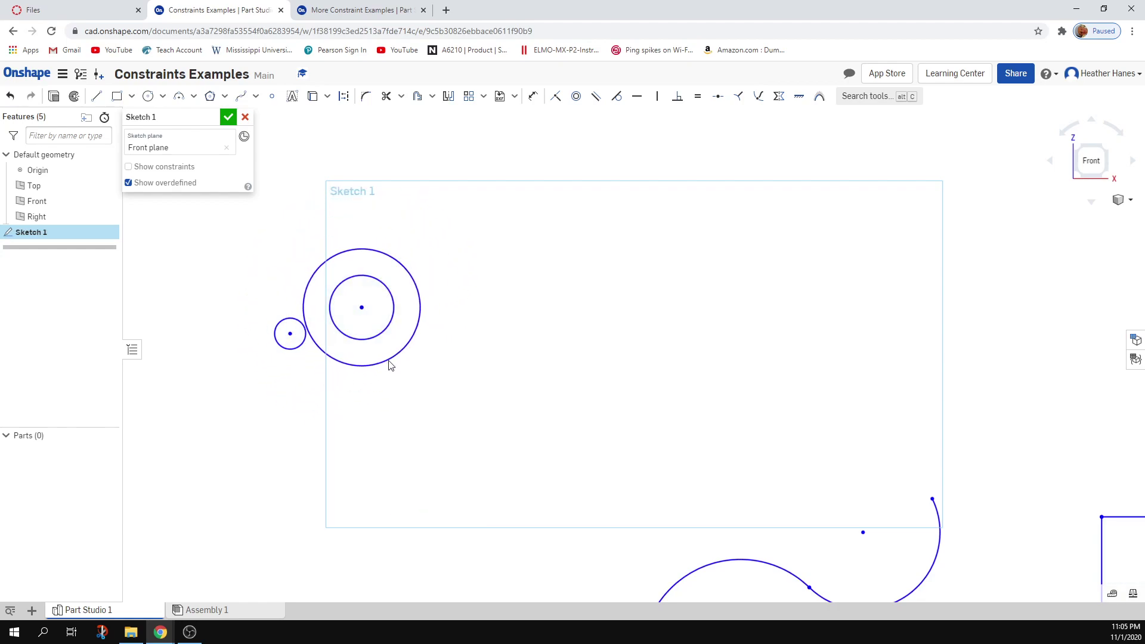
{"action": "left_click_drag", "start_coordinate": [360, 313], "coordinate": [438, 290]}
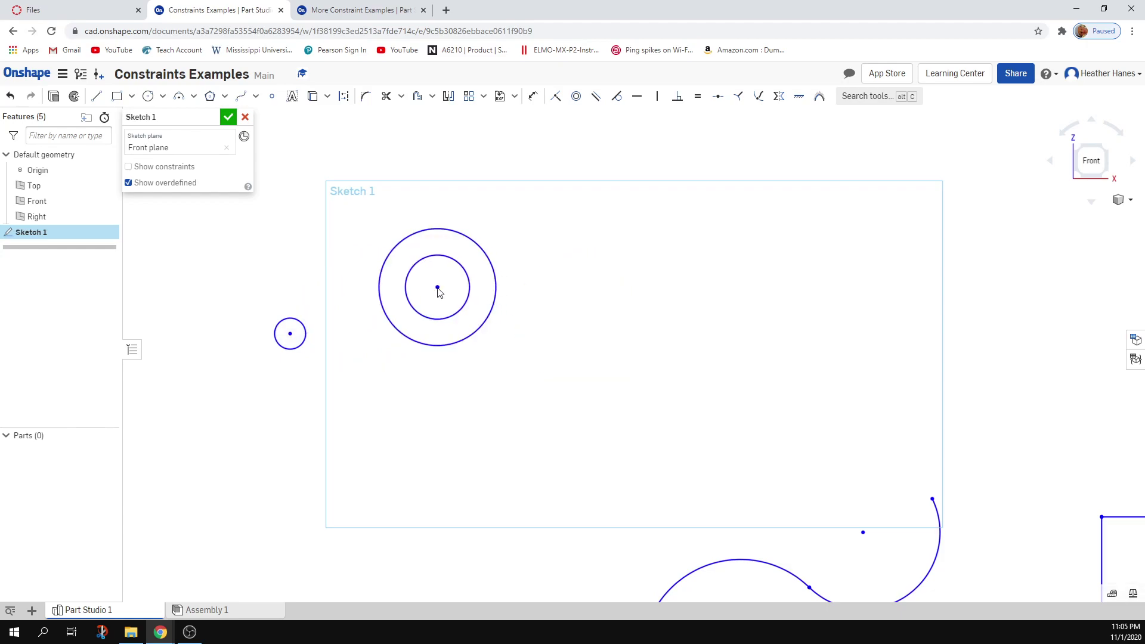
Move the small separate circle onto the concentric circles' centre, and enlarge it slightly while inspecting its constraints.
{"action": "mouse_move", "coordinate": [291, 339]}
{"action": "left_mouse_down"}
{"action": "mouse_move", "coordinate": [415, 320]}
{"action": "mouse_move", "coordinate": [443, 298]}
{"action": "mouse_move", "coordinate": [435, 289]}
{"action": "left_mouse_up"}
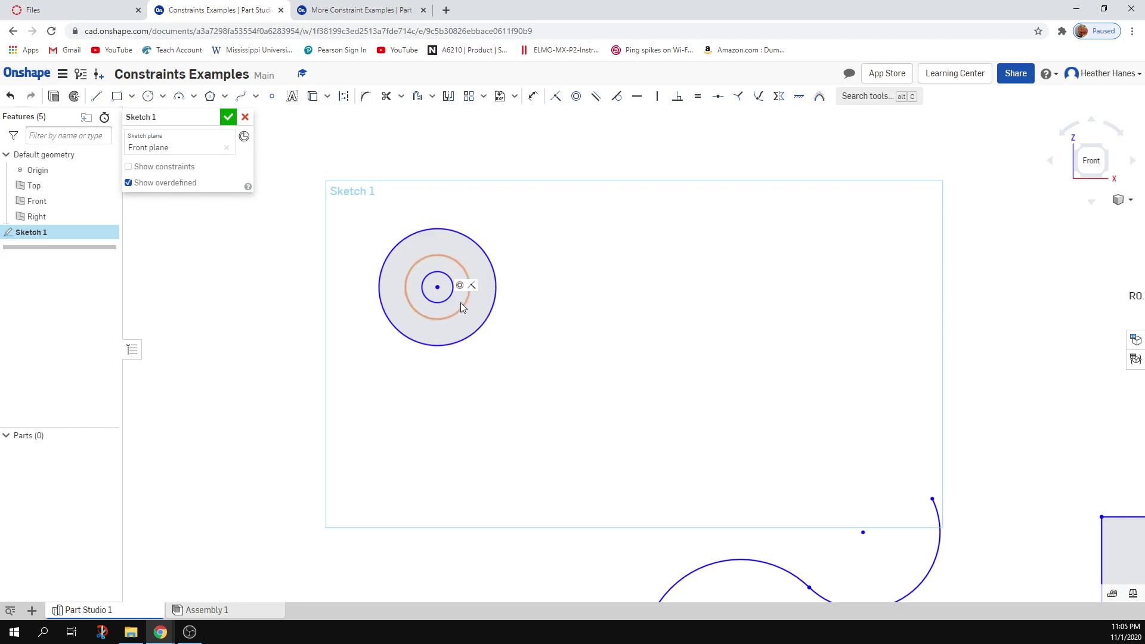
{"action": "mouse_move", "coordinate": [452, 298]}
{"action": "left_mouse_down"}
{"action": "mouse_move", "coordinate": [503, 340]}
{"action": "mouse_move", "coordinate": [451, 304]}
{"action": "left_mouse_up"}
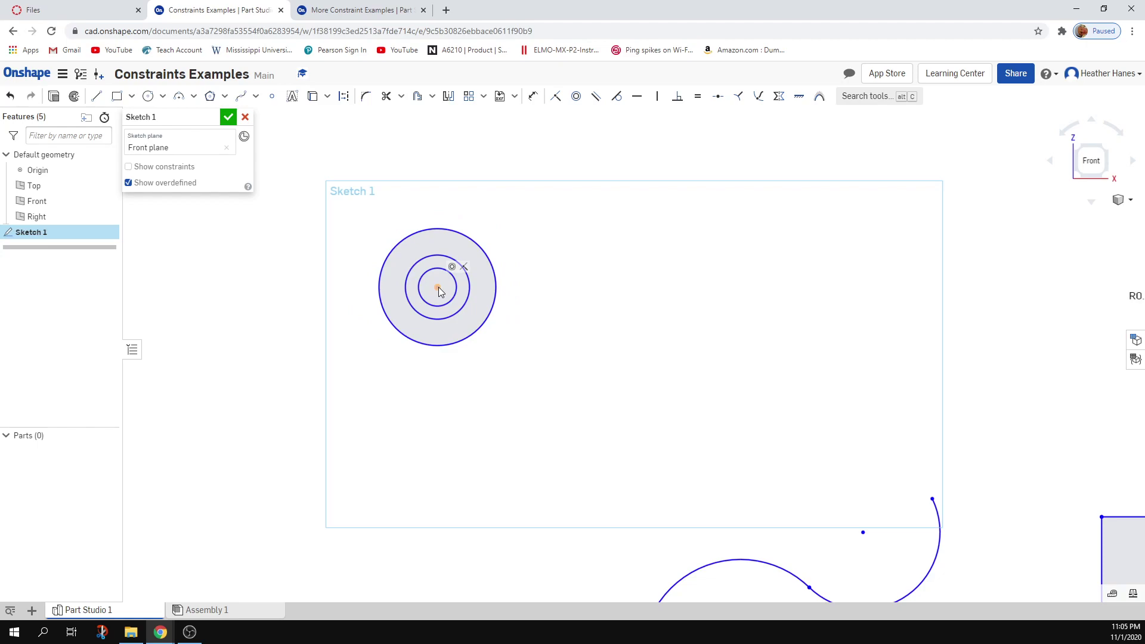
{"action": "scroll", "coordinate": [441, 289], "scroll_direction": "up", "scroll_amount": 4}
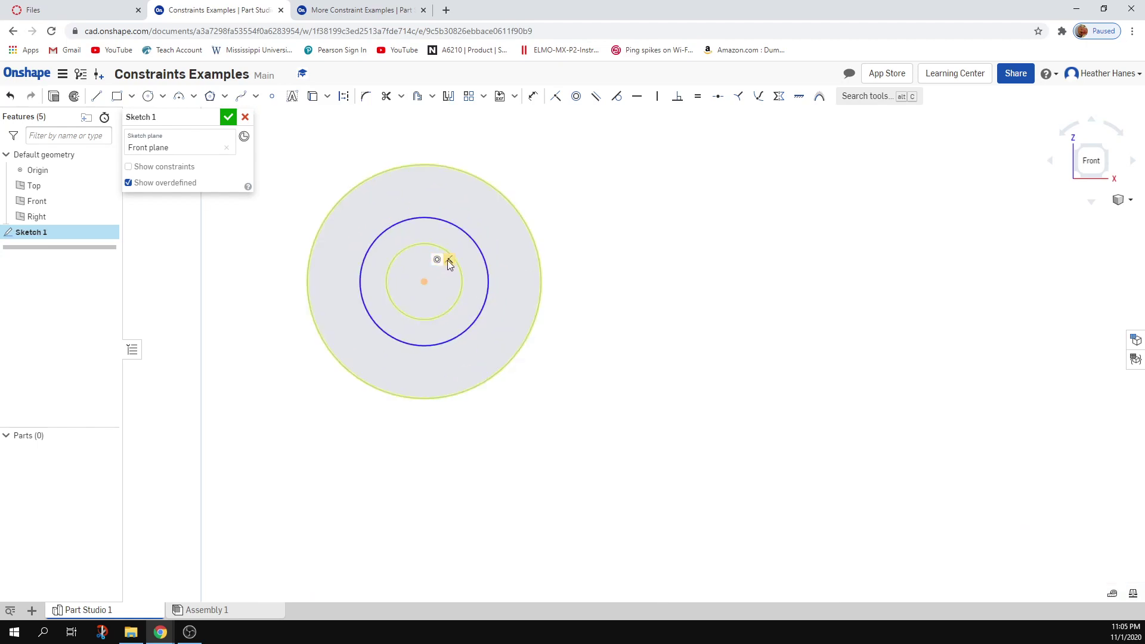
{"action": "left_click", "coordinate": [472, 242]}
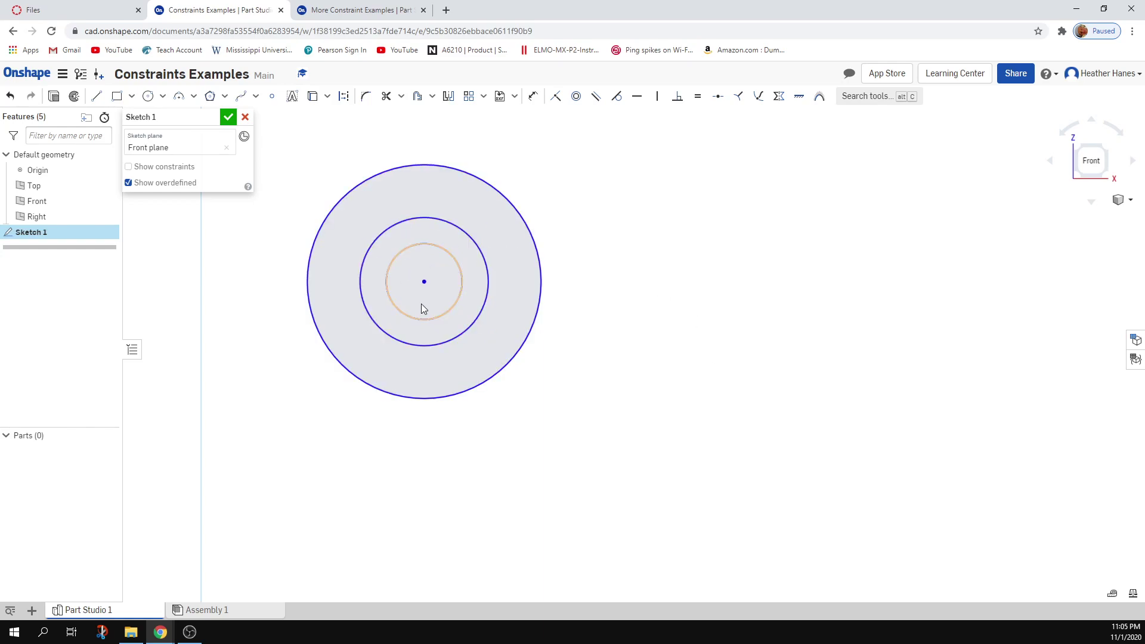
Sketch an open C-shaped arc to the left of the three concentric circles.
{"action": "left_click", "coordinate": [179, 96]}
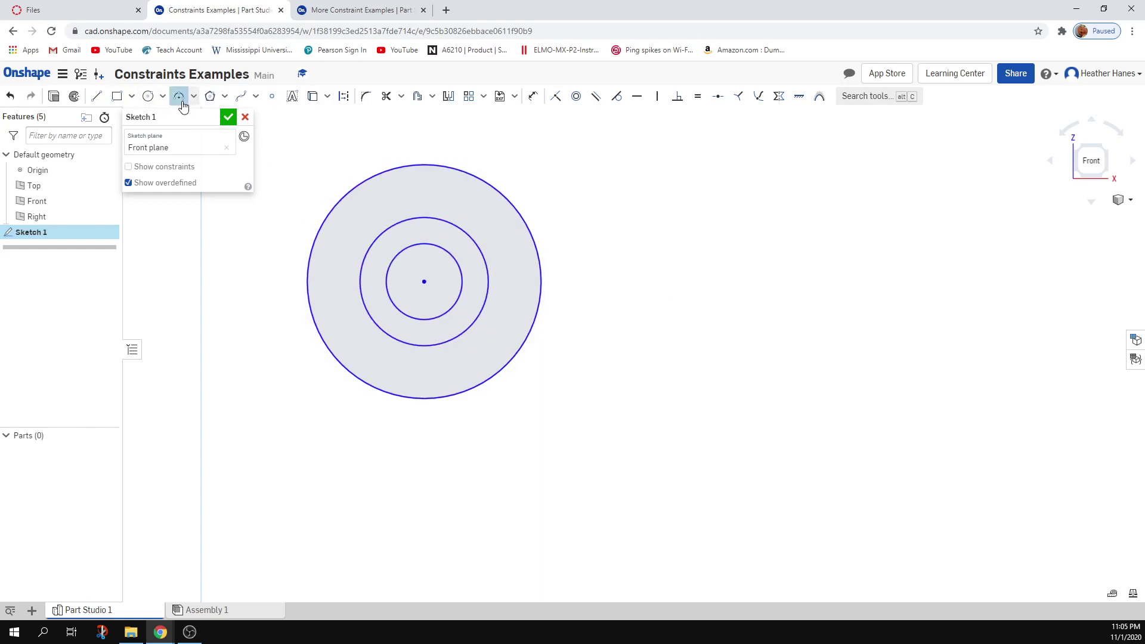
{"action": "left_click_drag", "start_coordinate": [202, 271], "coordinate": [207, 342]}
Sketch a narrow, slightly tilted ellipse between the open arc and the concentric circles, with radii of about 0.34 and 0.07 in.
{"action": "left_click", "coordinate": [149, 97]}
{"action": "left_click", "coordinate": [162, 96]}
{"action": "left_click", "coordinate": [178, 155]}
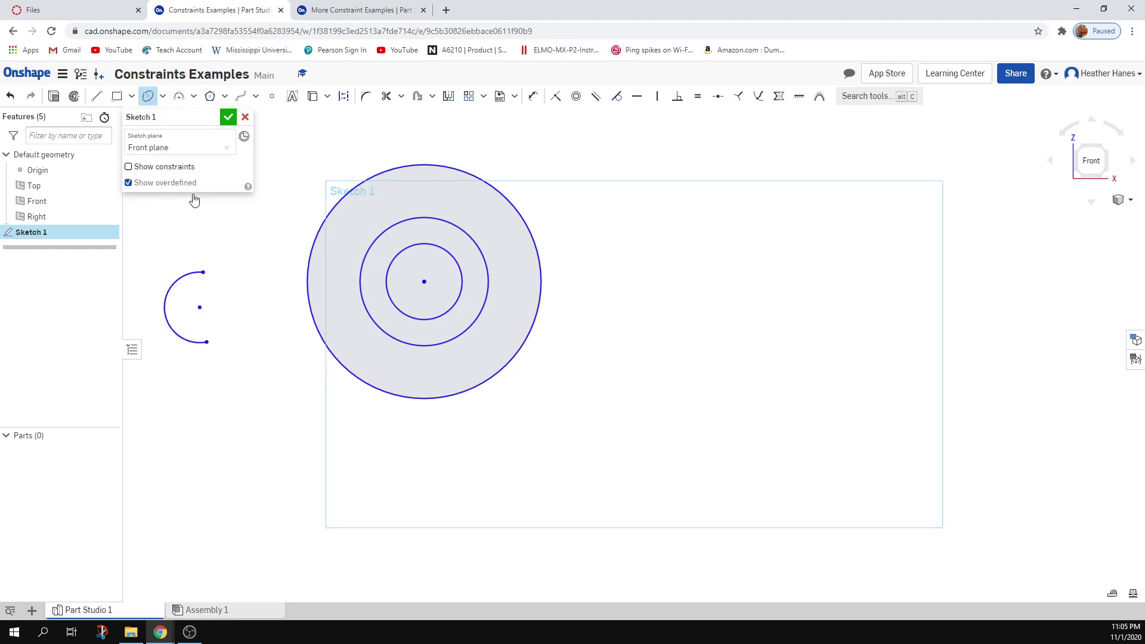
{"action": "left_click", "coordinate": [248, 313]}
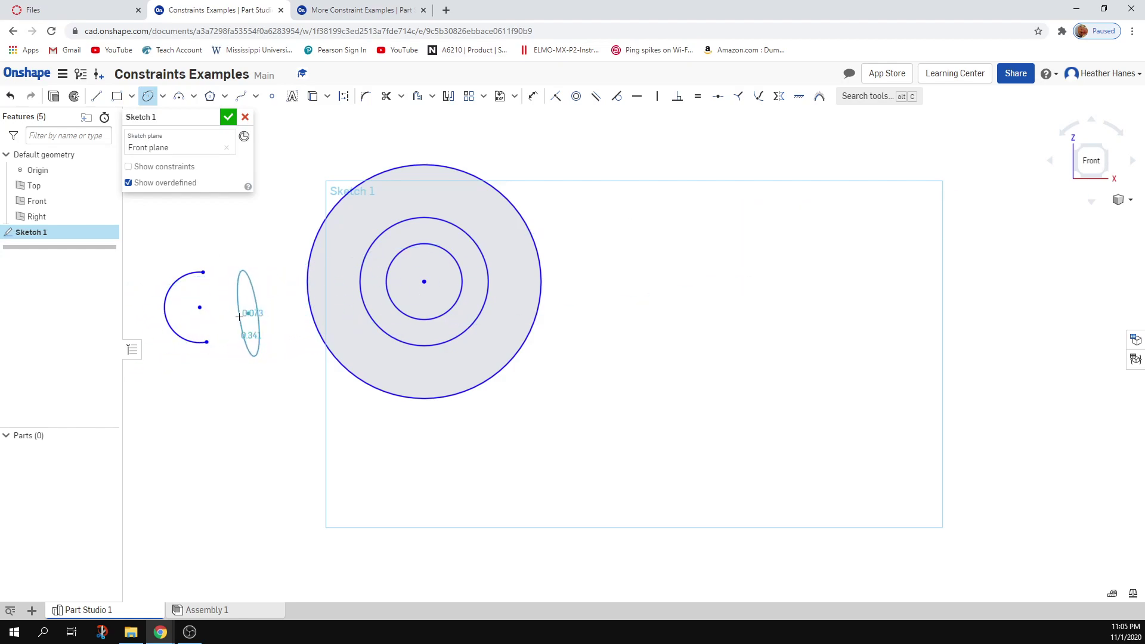
{"action": "left_click", "coordinate": [239, 316]}
{"action": "key", "text": "Escape"}
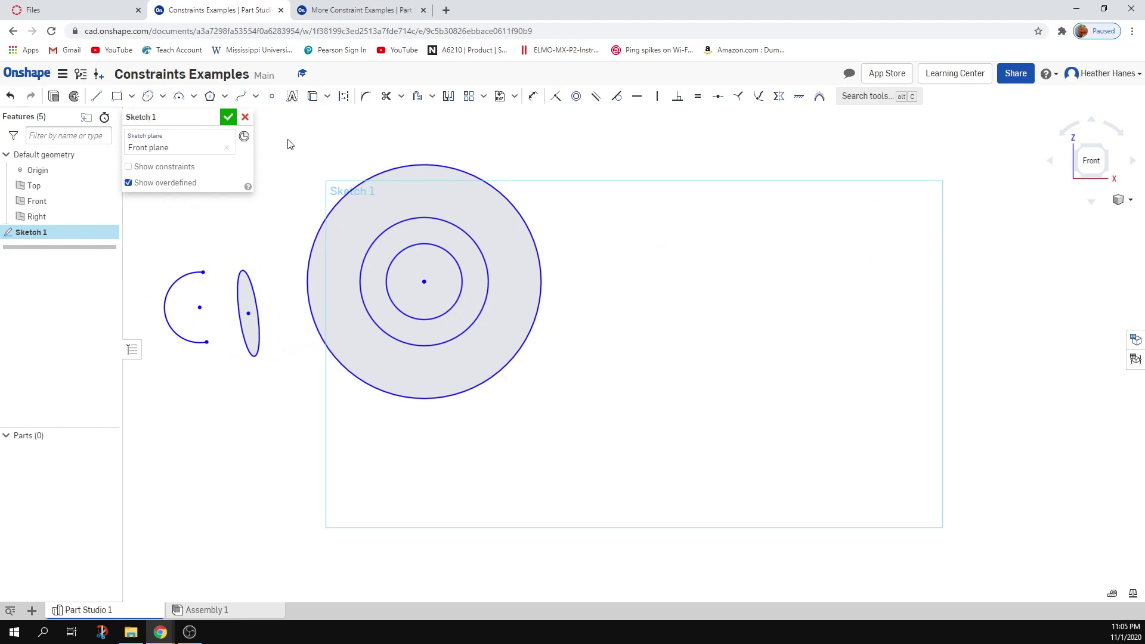
Apply Concentric constraints so that the ellipse, the open arc and the concentric circles share one centre.
{"action": "left_click", "coordinate": [576, 96]}
{"action": "left_click", "coordinate": [250, 314]}
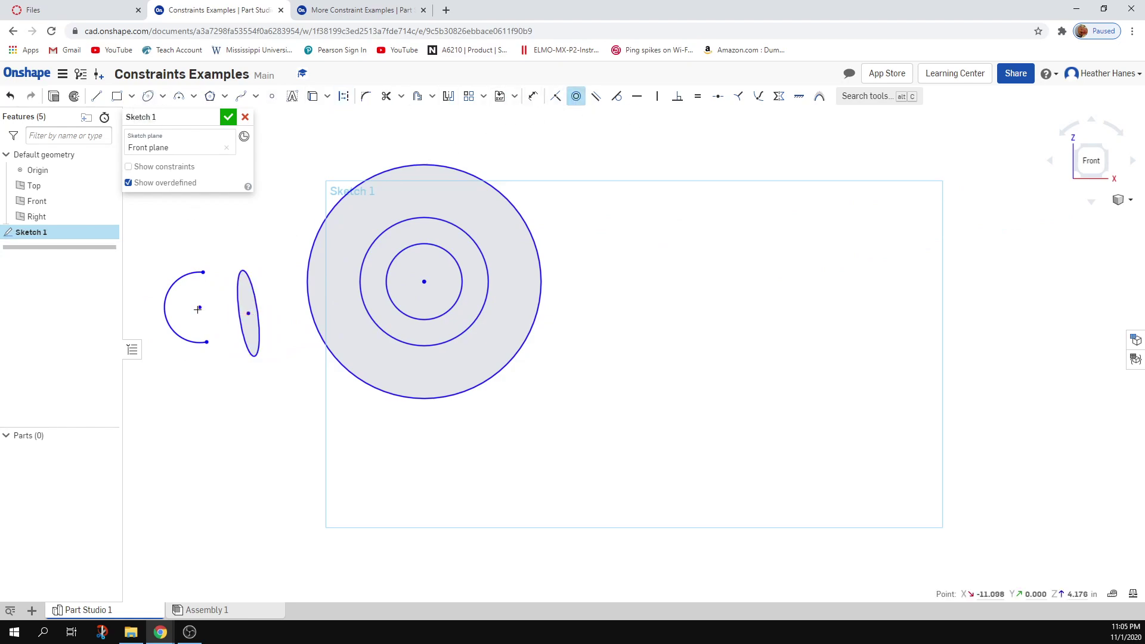
{"action": "left_click", "coordinate": [199, 308]}
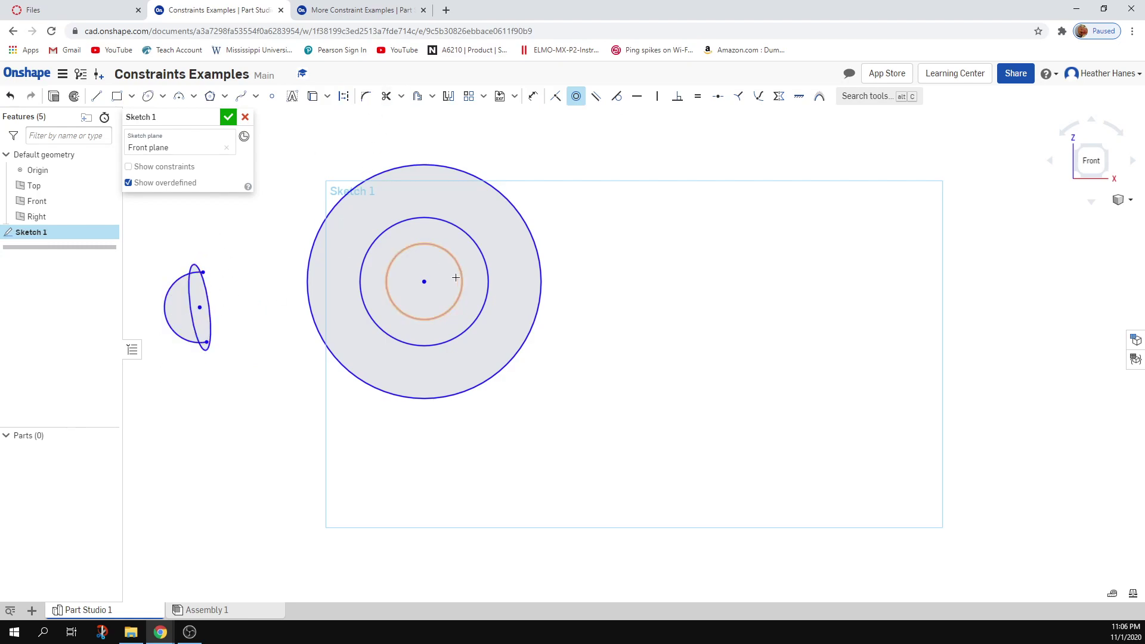
{"action": "left_click", "coordinate": [199, 307]}
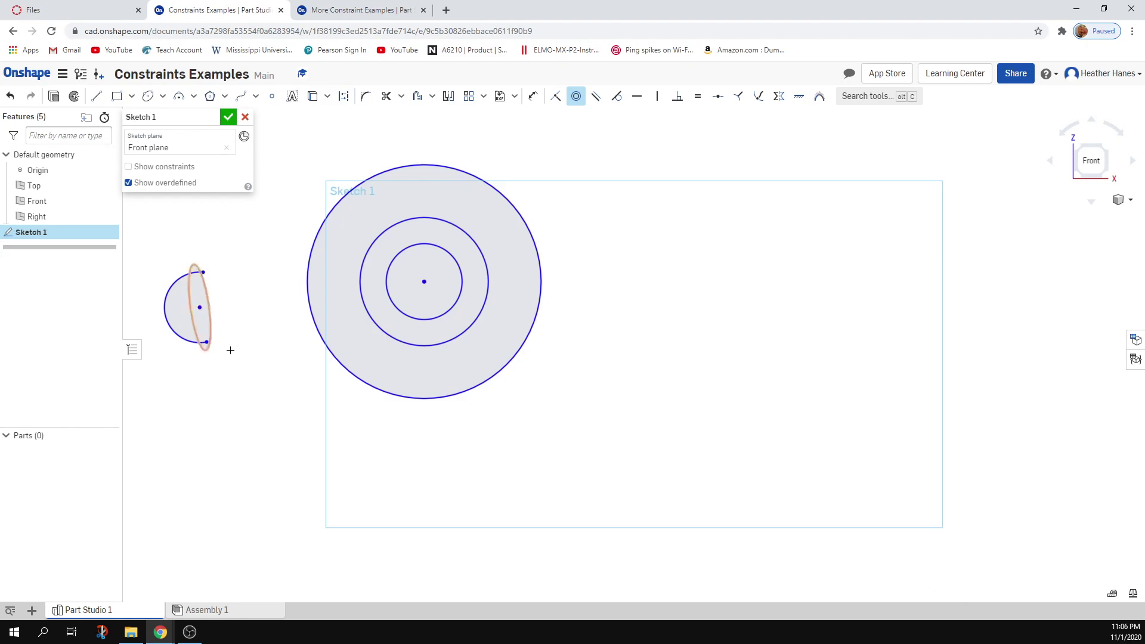
Shrink the arc well inside the smallest circle and stretch the ellipse beyond the outermost circle.
{"action": "middle_click_drag", "start_coordinate": [248, 437], "coordinate": [407, 435]}
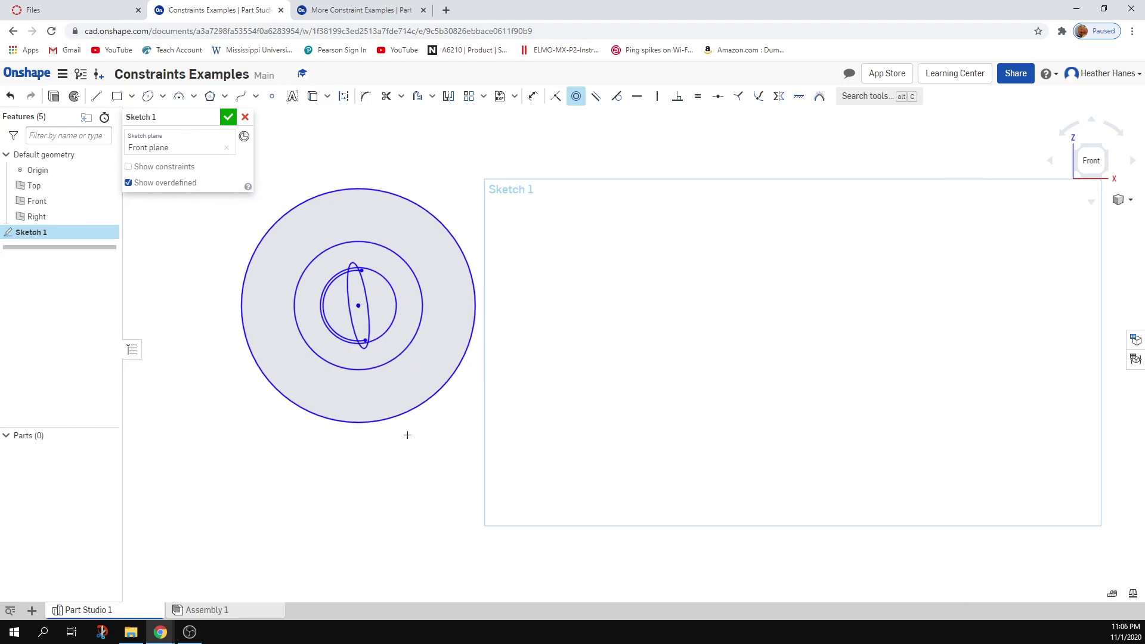
{"action": "left_click_drag", "start_coordinate": [322, 307], "coordinate": [345, 308]}
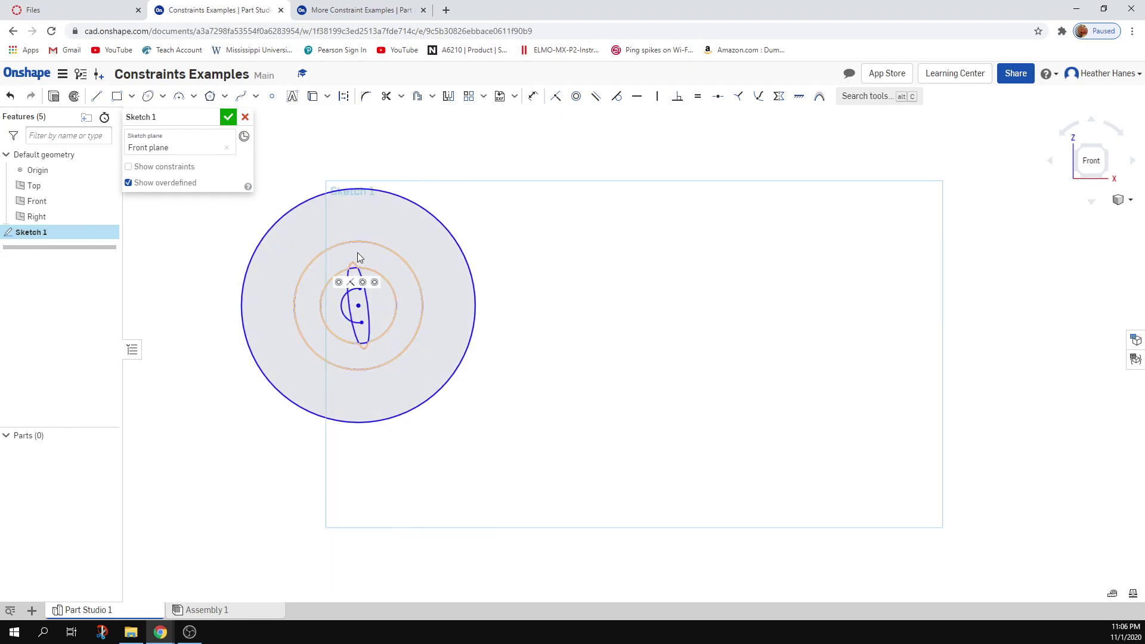
{"action": "left_click_drag", "start_coordinate": [355, 258], "coordinate": [352, 166]}
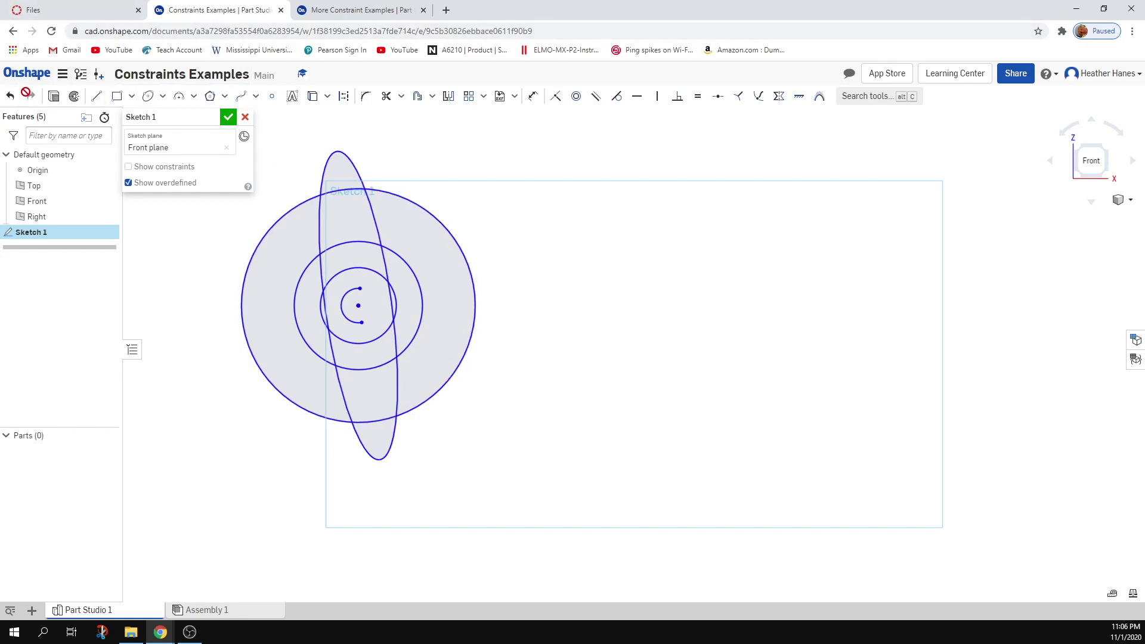
Undo all the Concentric example edits until the practice circles, arc and ellipse are removed from the sketch.
{"action": "left_click", "coordinate": [8, 99]}
{"action": "left_click", "coordinate": [8, 99]}
{"action": "left_click", "coordinate": [10, 97]}
{"action": "left_click", "coordinate": [10, 97]}
{"action": "left_click", "coordinate": [10, 97]}
{"action": "left_click", "coordinate": [11, 98]}
{"action": "left_click", "coordinate": [10, 97]}
{"action": "left_click", "coordinate": [10, 97]}
{"action": "left_click", "coordinate": [10, 97]}
{"action": "left_click", "coordinate": [10, 97]}
{"action": "left_click", "coordinate": [10, 97]}
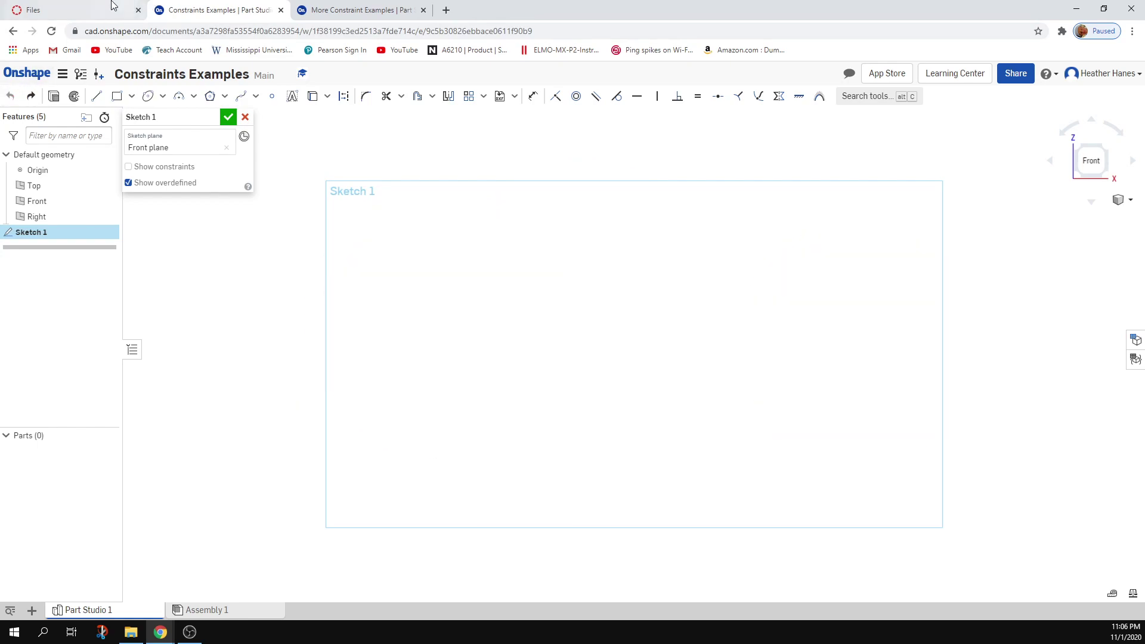
Switch to the Constraints.pdf slides and find the slide on the Parallel constraint.
{"action": "left_click", "coordinate": [59, 9]}
{"action": "scroll", "coordinate": [658, 385], "scroll_direction": "down", "scroll_amount": 8}
{"action": "scroll", "coordinate": [658, 385], "scroll_direction": "up", "scroll_amount": 2}
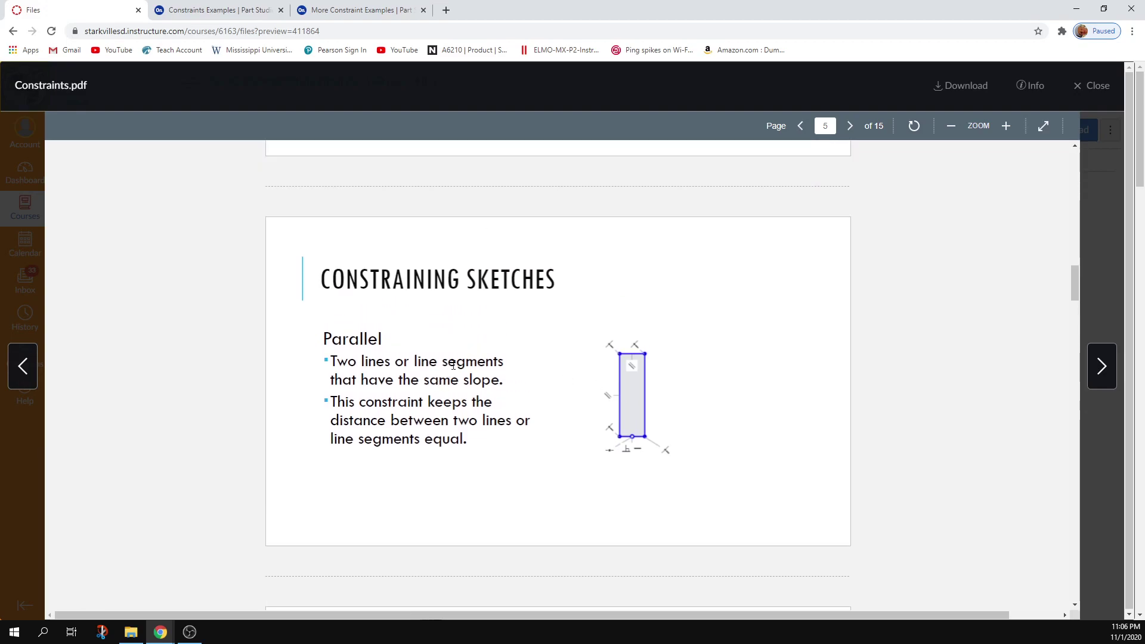
Switch back to the Onshape sketch and draw two separate lines with different slopes, the shorter one about 0.295 in long.
{"action": "left_click", "coordinate": [199, 8]}
{"action": "left_click", "coordinate": [97, 96]}
{"action": "left_click", "coordinate": [541, 291]}
{"action": "left_click", "coordinate": [470, 309]}
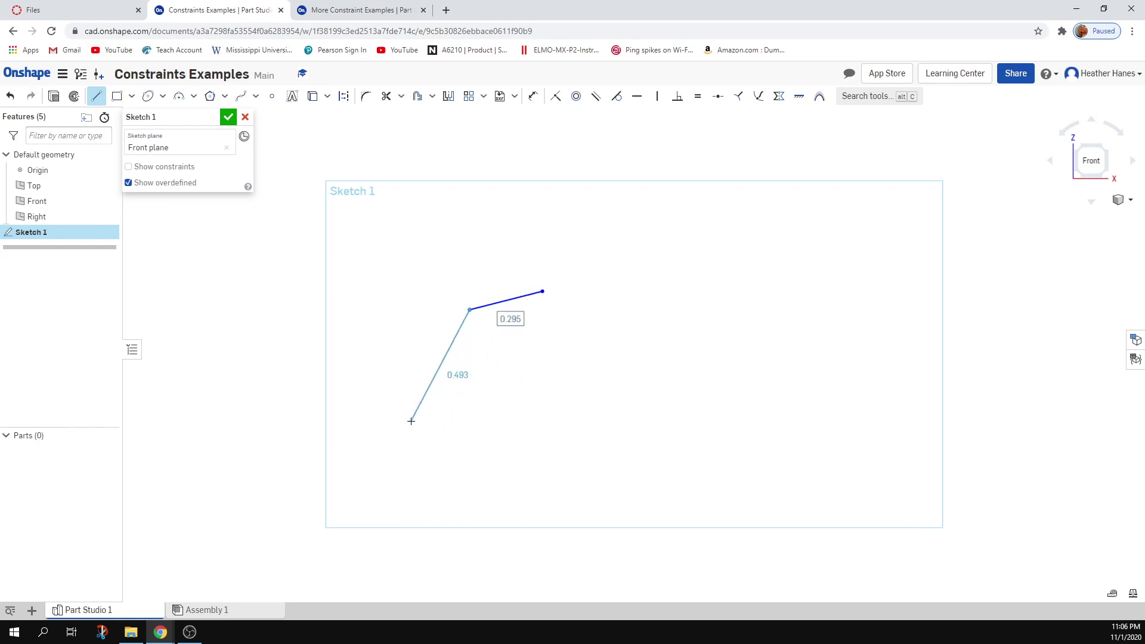
{"action": "key", "text": "Escape"}
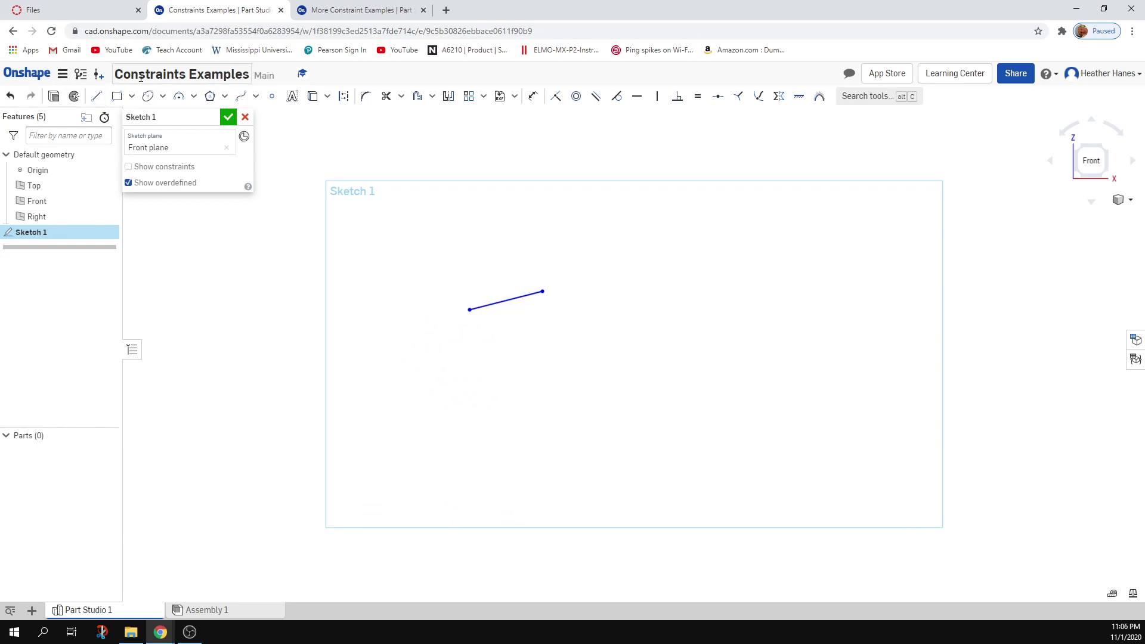
{"action": "left_click_drag", "start_coordinate": [458, 284], "coordinate": [421, 409]}
{"action": "key", "text": "Escape"}
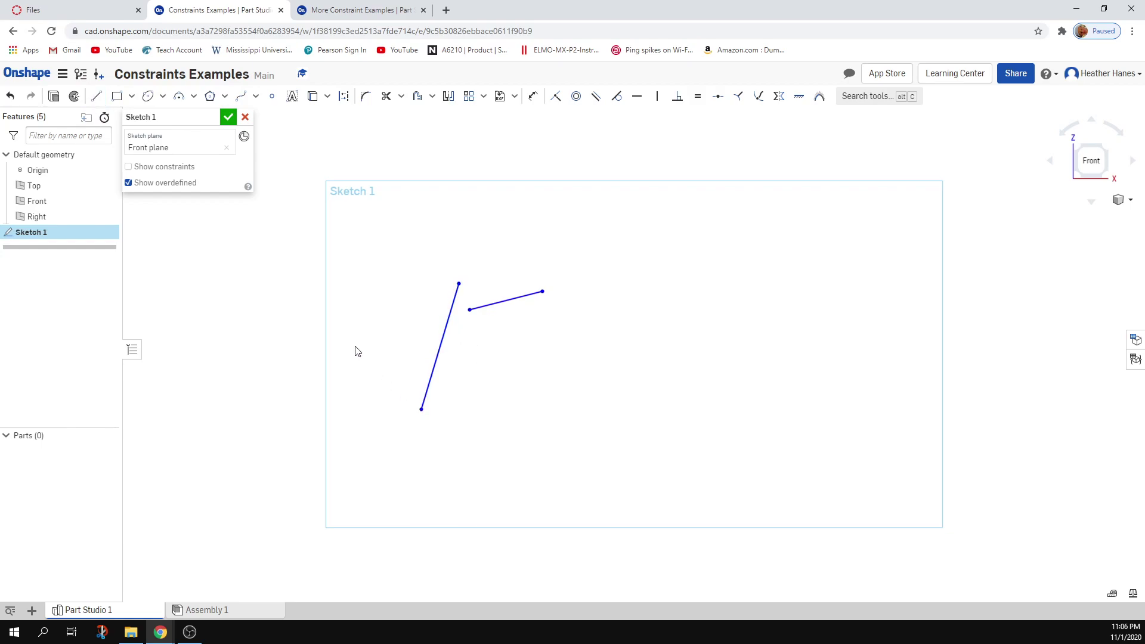
Apply a Parallel constraint between the short line and the long line.
{"action": "left_click", "coordinate": [595, 96]}
{"action": "left_click", "coordinate": [518, 297]}
{"action": "left_click", "coordinate": [452, 304]}
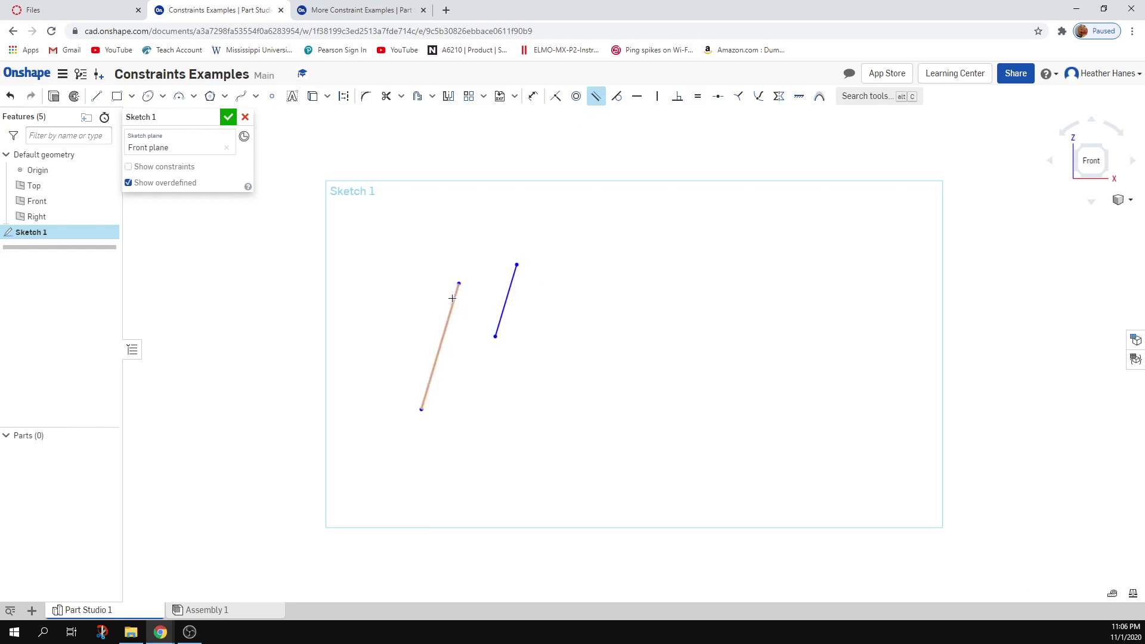
Fix only the upper endpoint of the shorter line and swing its lower end until the parallel lines slope the opposite way.
{"action": "left_click", "coordinate": [799, 96]}
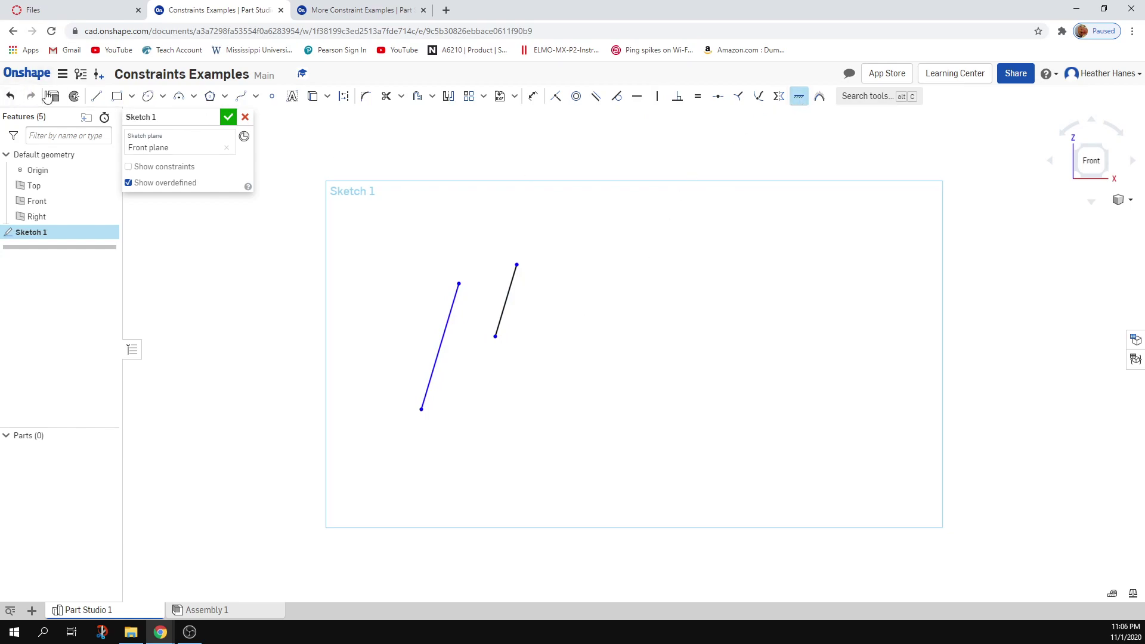
{"action": "left_click", "coordinate": [10, 96]}
{"action": "left_click", "coordinate": [798, 99]}
{"action": "left_click", "coordinate": [800, 99]}
{"action": "left_click_drag", "start_coordinate": [496, 337], "coordinate": [540, 337]}
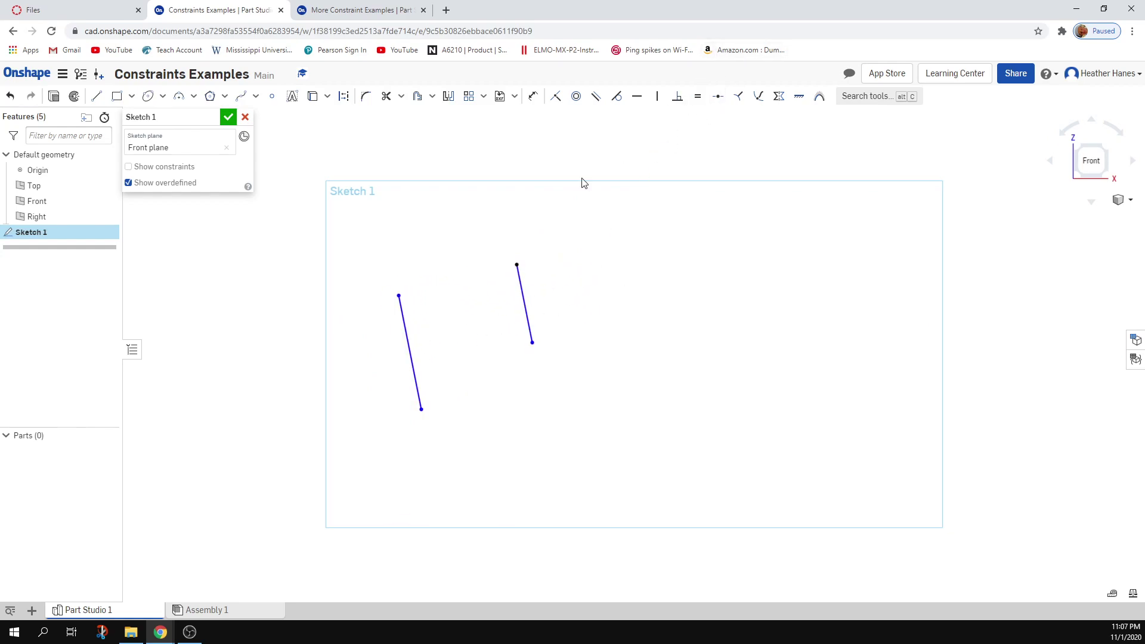
Undo the Parallel example, including its constraints and both lines.
{"action": "left_click", "coordinate": [11, 96]}
{"action": "left_click", "coordinate": [12, 96]}
{"action": "left_click", "coordinate": [11, 96]}
{"action": "left_click", "coordinate": [11, 96]}
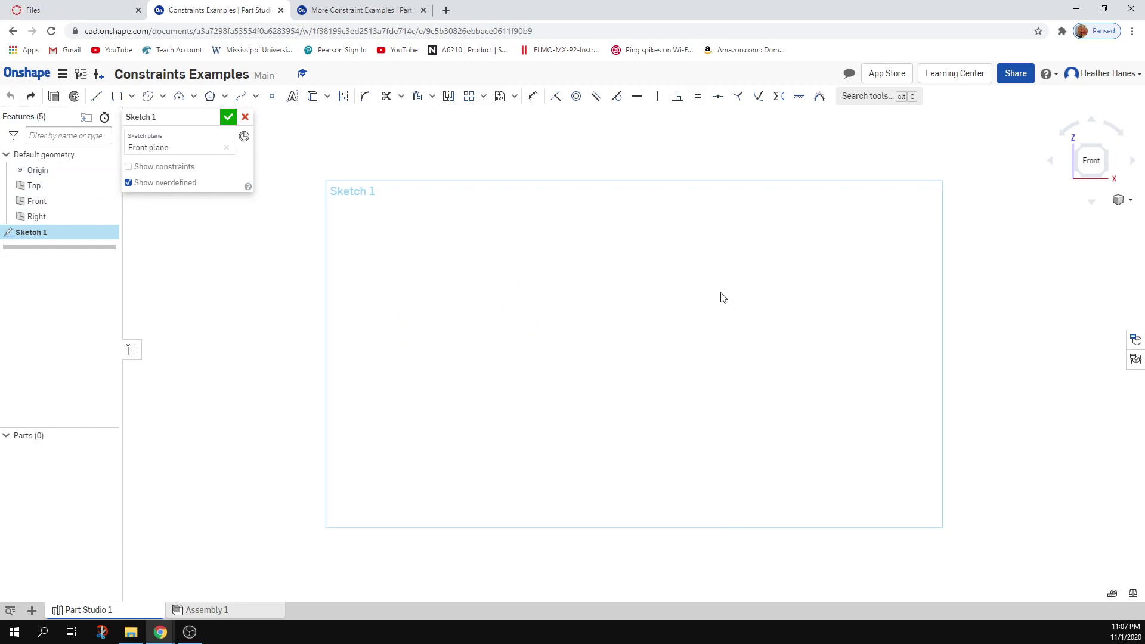
Review the rectangle example on the Parallel slide of Constraints.pdf.
{"action": "left_click", "coordinate": [83, 9]}
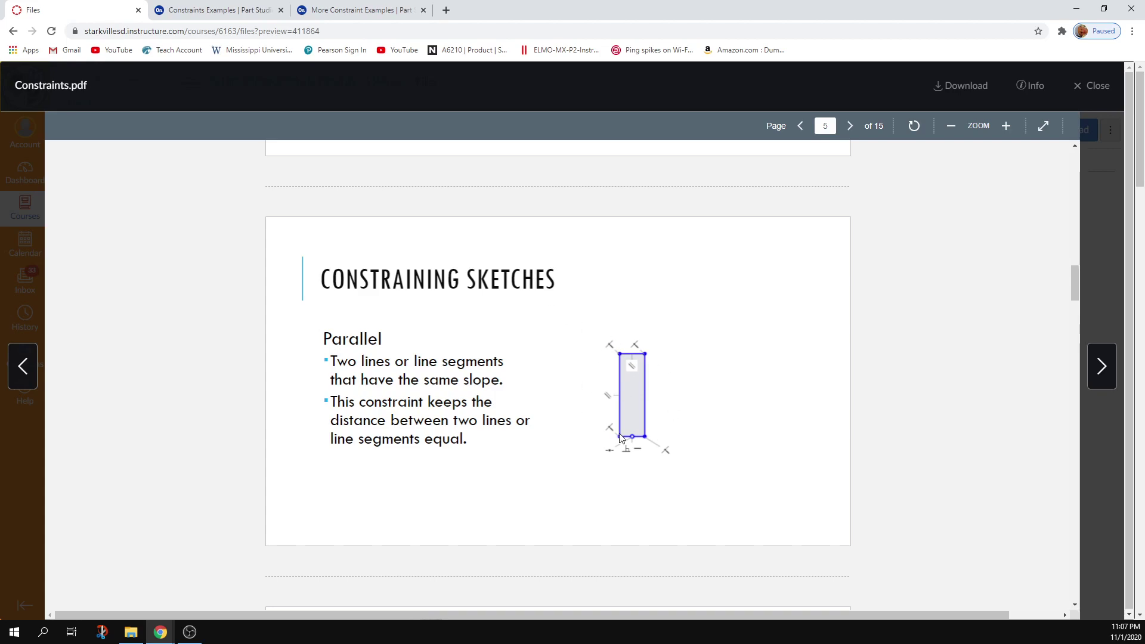
{"action": "scroll", "coordinate": [704, 376], "scroll_direction": "up", "scroll_amount": 1}
{"action": "scroll", "coordinate": [668, 424], "scroll_direction": "down", "scroll_amount": 1}
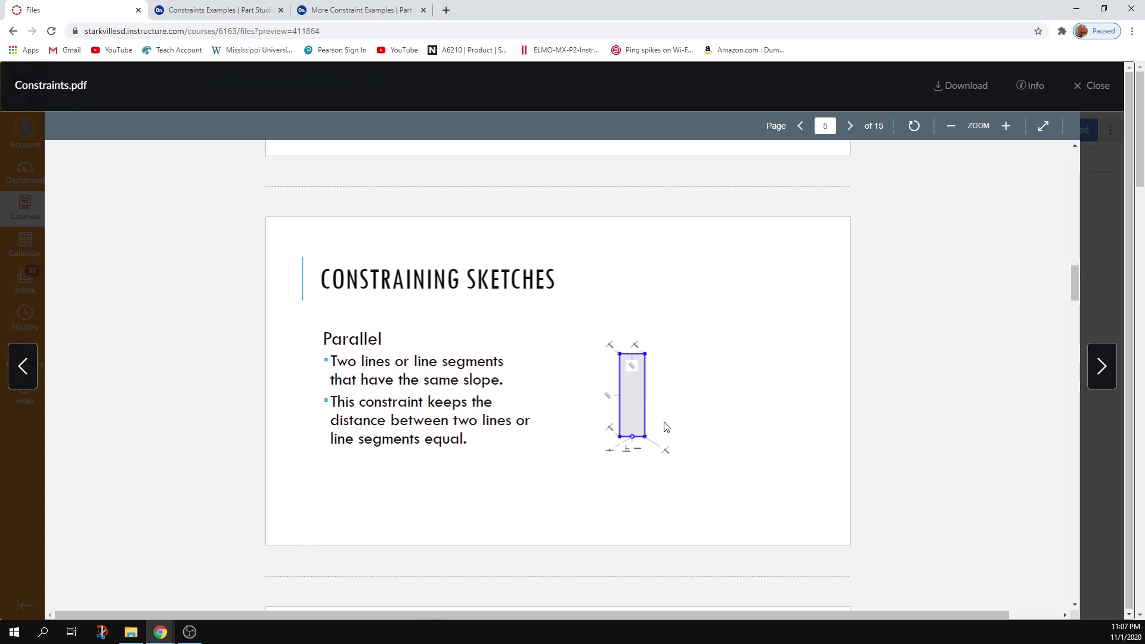
Return to the Onshape sketch and turn on the display of constraints to inspect the tall rectangle's parallel sides.
{"action": "left_click", "coordinate": [214, 10]}
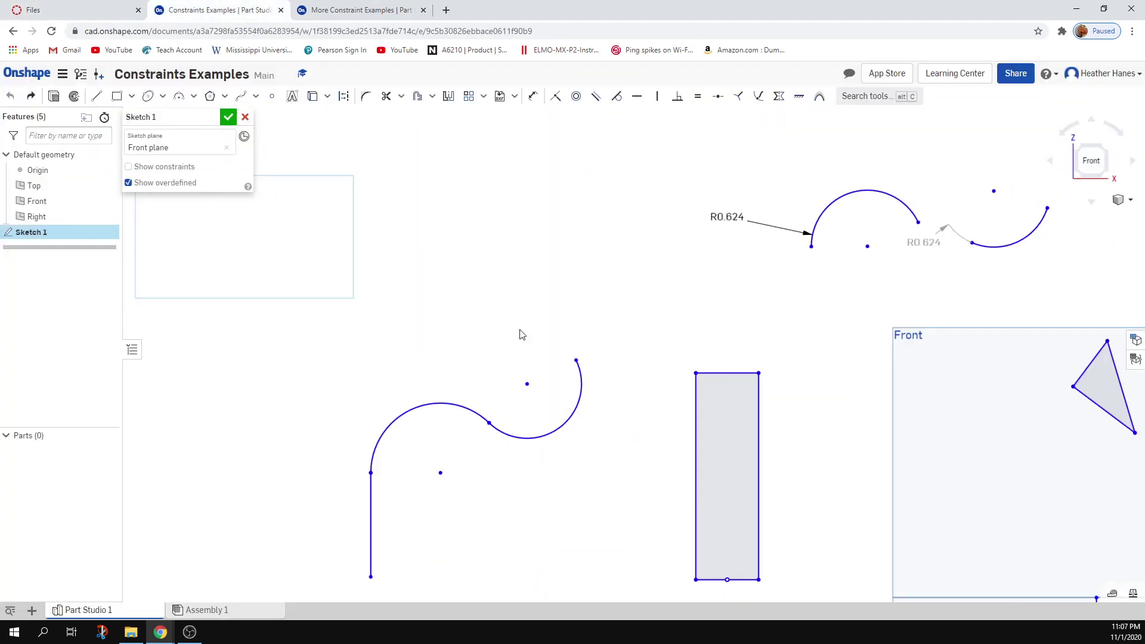
{"action": "left_click", "coordinate": [128, 167]}
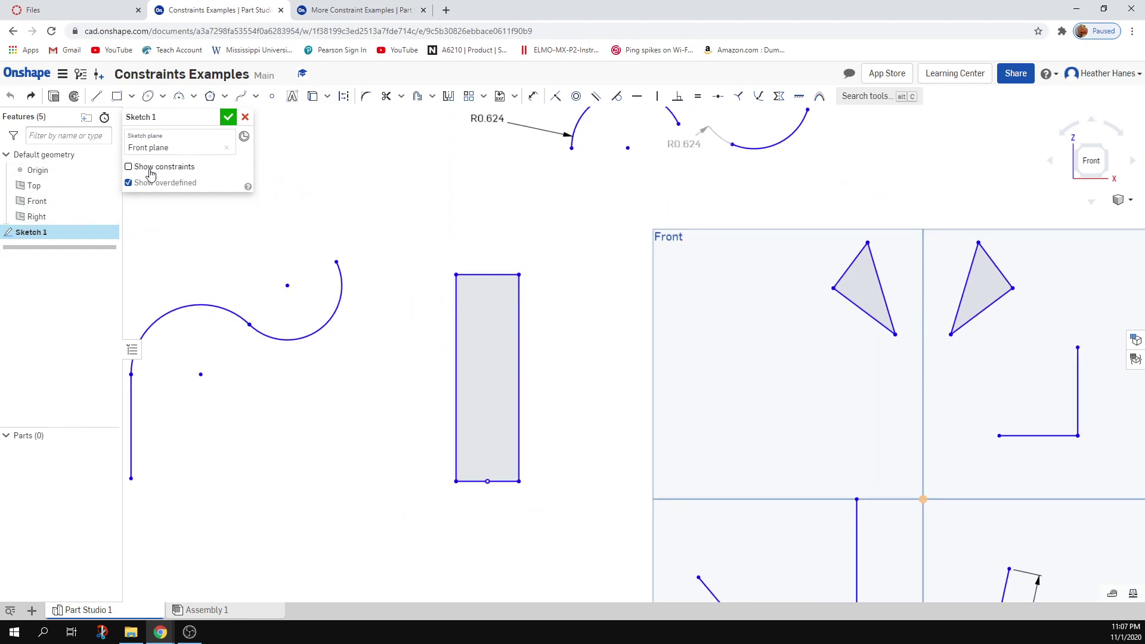
{"action": "scroll", "coordinate": [493, 440], "scroll_direction": "down", "scroll_amount": 2}
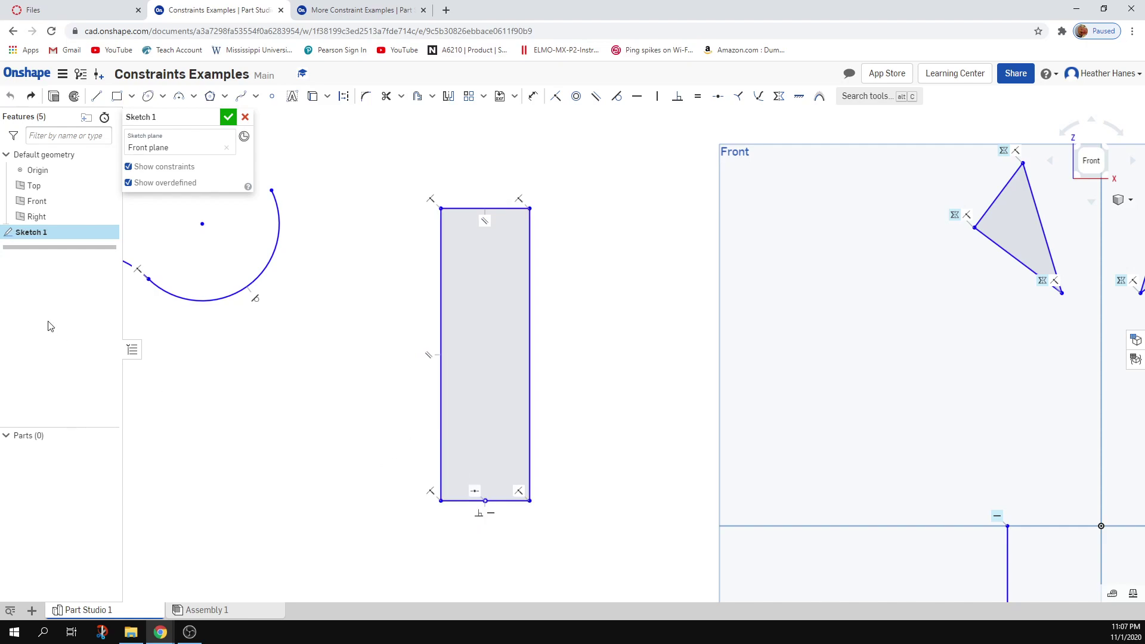
Read the Tangent constraint slide in Constraints.pdf, looking back briefly at the Parallel slide.
{"action": "left_click", "coordinate": [98, 6]}
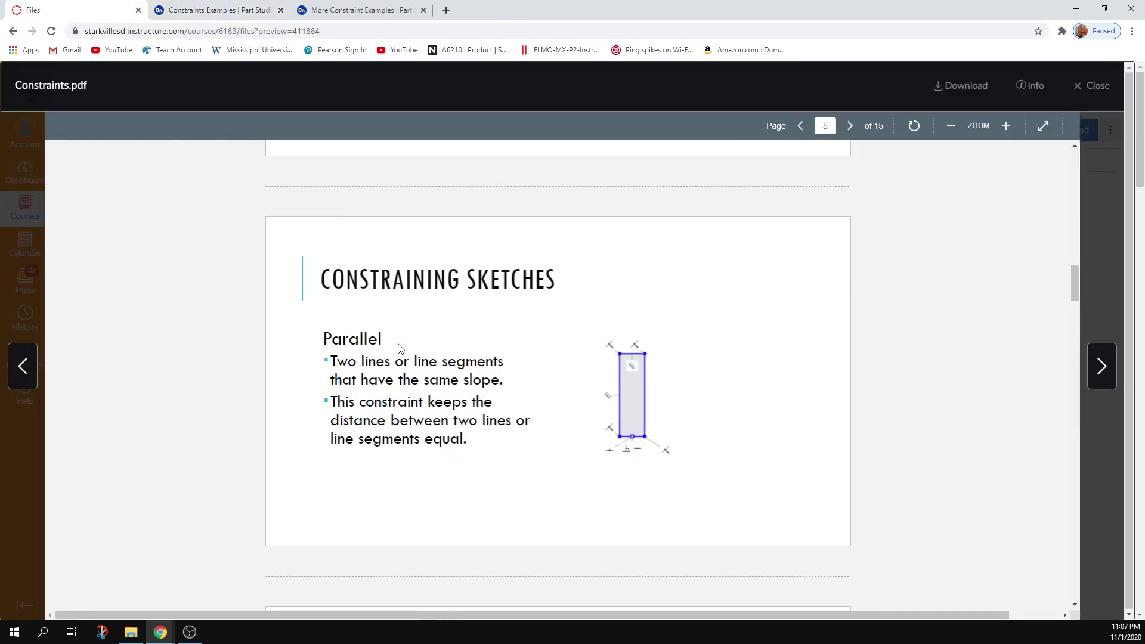
{"action": "scroll", "coordinate": [405, 477], "scroll_direction": "down", "scroll_amount": 2}
{"action": "scroll", "coordinate": [405, 478], "scroll_direction": "down", "scroll_amount": 1}
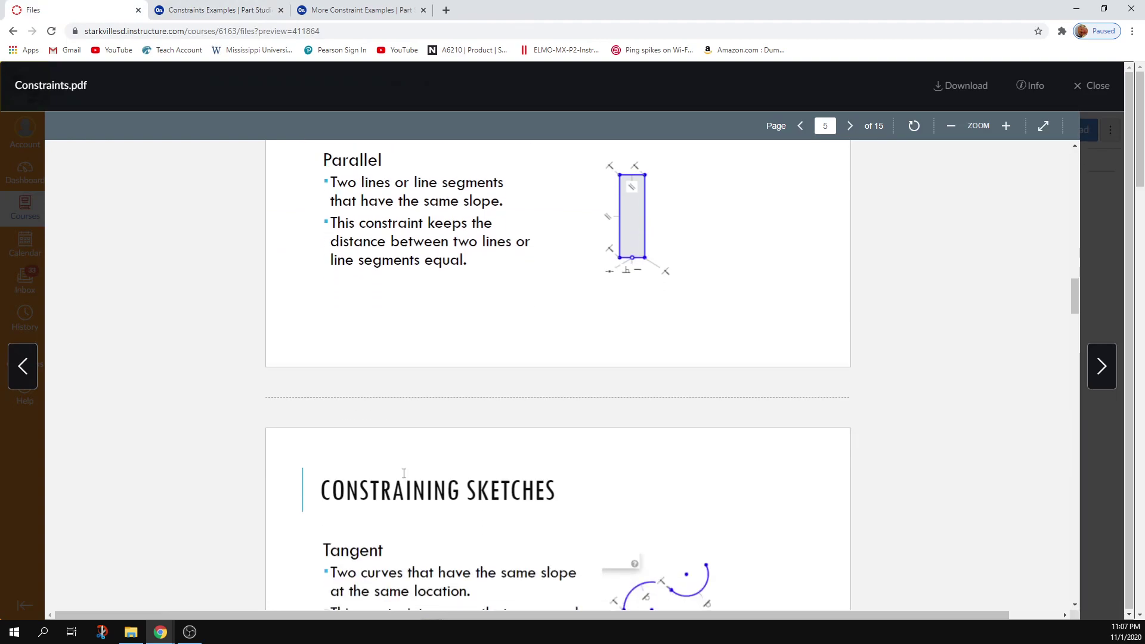
{"action": "scroll", "coordinate": [404, 473], "scroll_direction": "down", "scroll_amount": 4}
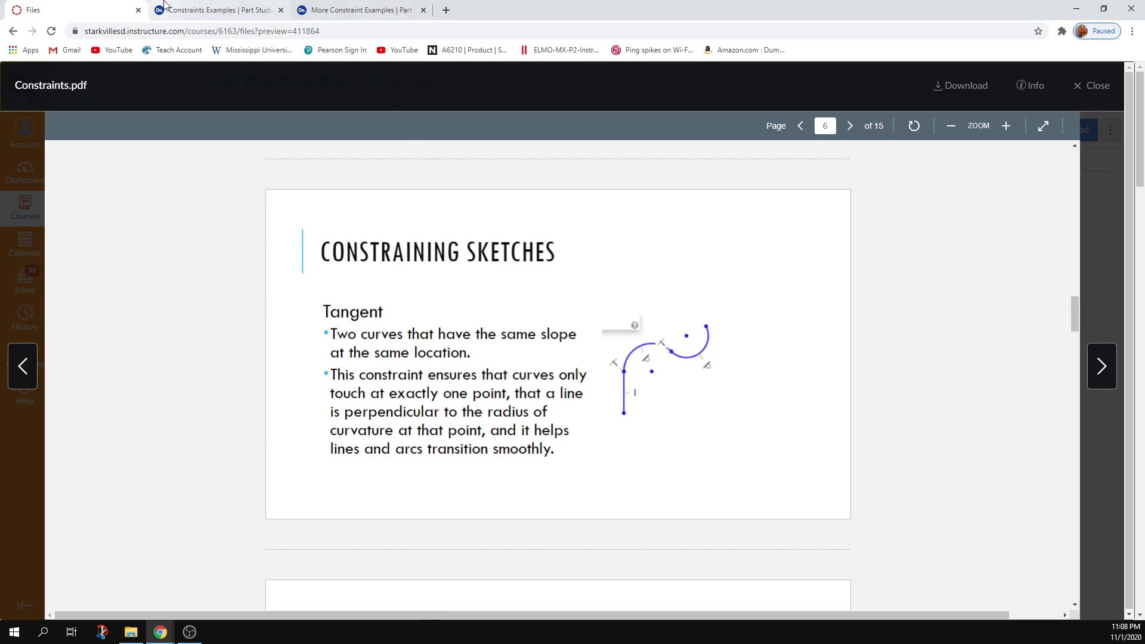
{"action": "left_click", "coordinate": [179, 10]}
{"action": "left_click", "coordinate": [32, 7]}
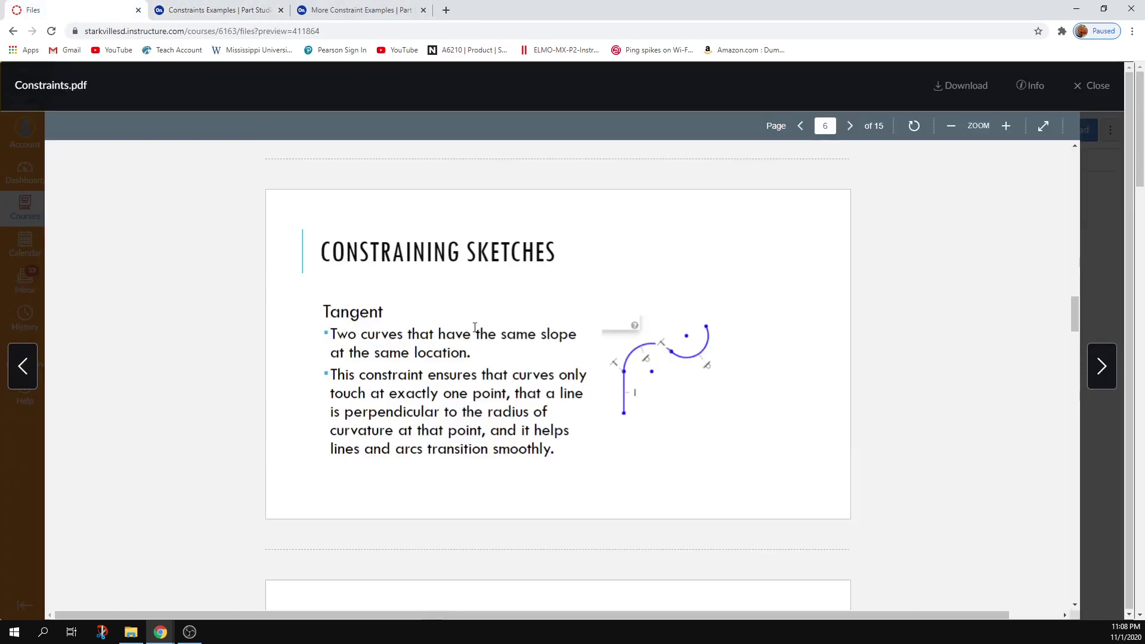
{"action": "scroll", "coordinate": [475, 365], "scroll_direction": "up", "scroll_amount": 6}
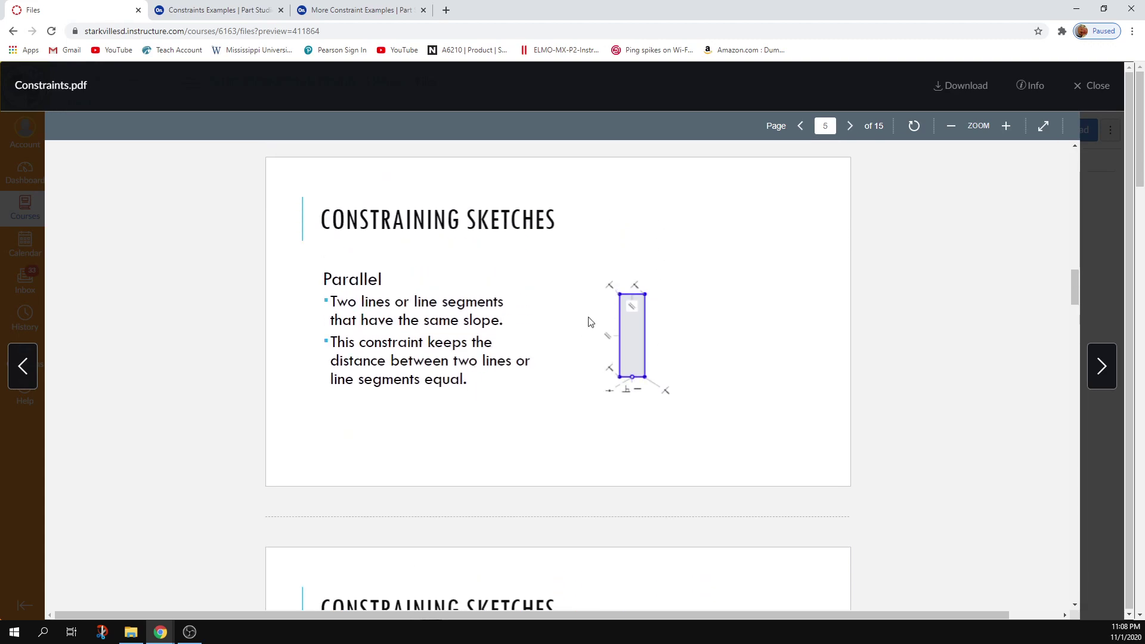
{"action": "scroll", "coordinate": [375, 457], "scroll_direction": "down", "scroll_amount": 6}
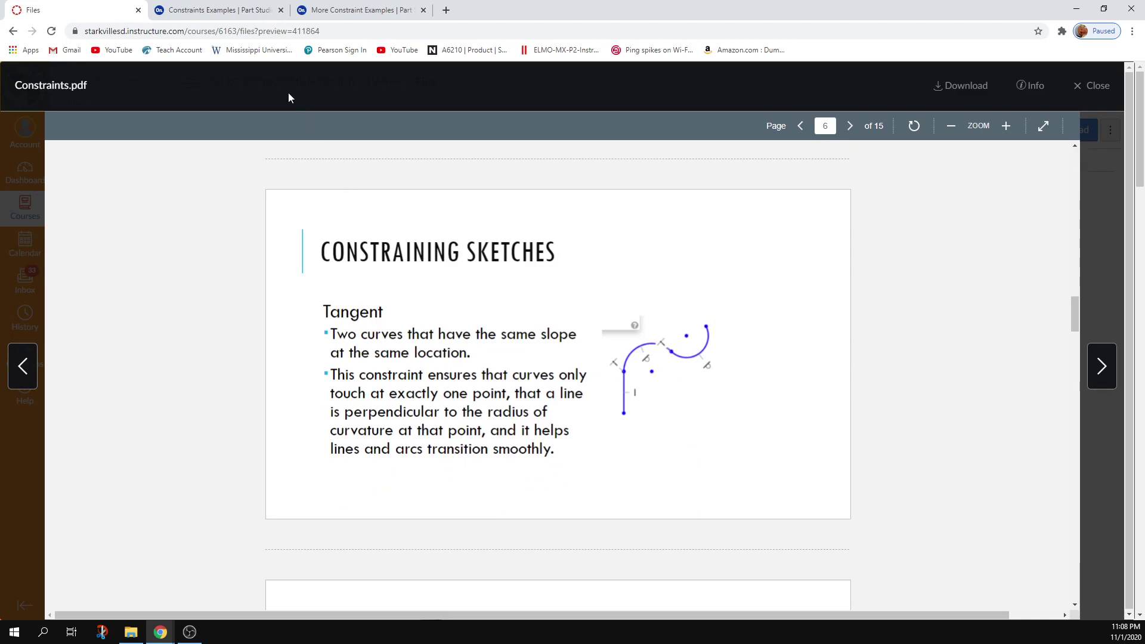
Return to the Onshape sketch and draw an upward-bulging three-point arc of about 0.675 in radius in the empty area beside the S-curve.
{"action": "left_click", "coordinate": [197, 11]}
{"action": "mouse_move", "coordinate": [282, 327]}
{"action": "middle_mouse_down"}
{"action": "mouse_move", "coordinate": [466, 442]}
{"action": "mouse_move", "coordinate": [879, 455]}
{"action": "middle_mouse_up"}
{"action": "scroll", "coordinate": [370, 366], "scroll_direction": "down", "scroll_amount": 5}
{"action": "scroll", "coordinate": [631, 377], "scroll_direction": "up", "scroll_amount": 5}
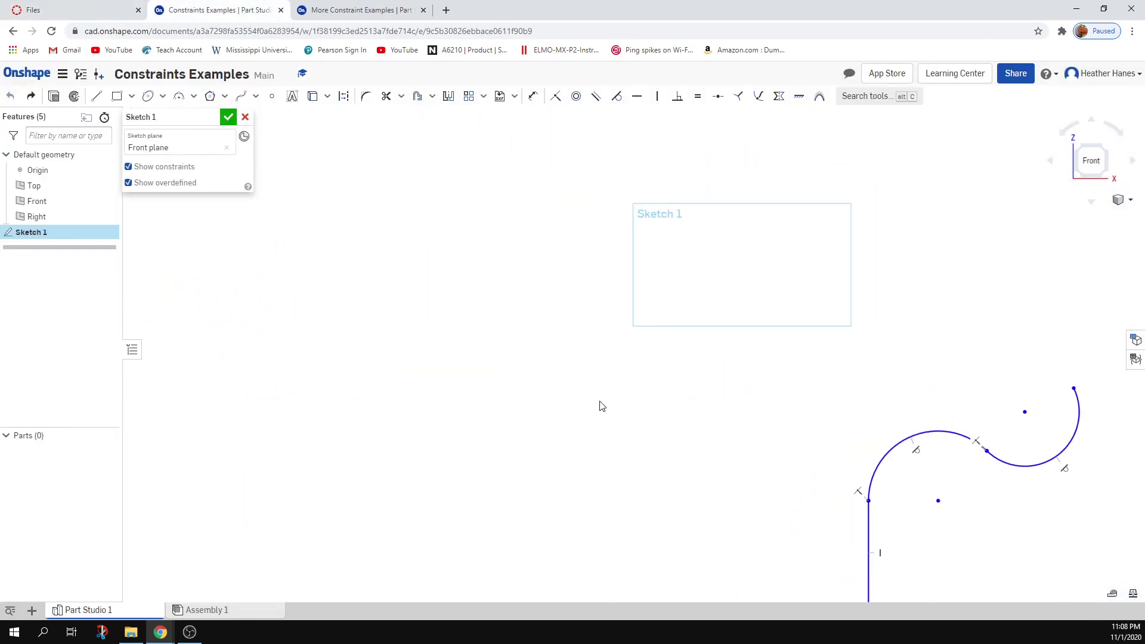
{"action": "middle_click_drag", "start_coordinate": [601, 405], "coordinate": [526, 407]}
{"action": "left_click", "coordinate": [191, 97]}
{"action": "left_click", "coordinate": [303, 276]}
{"action": "left_click", "coordinate": [422, 298]}
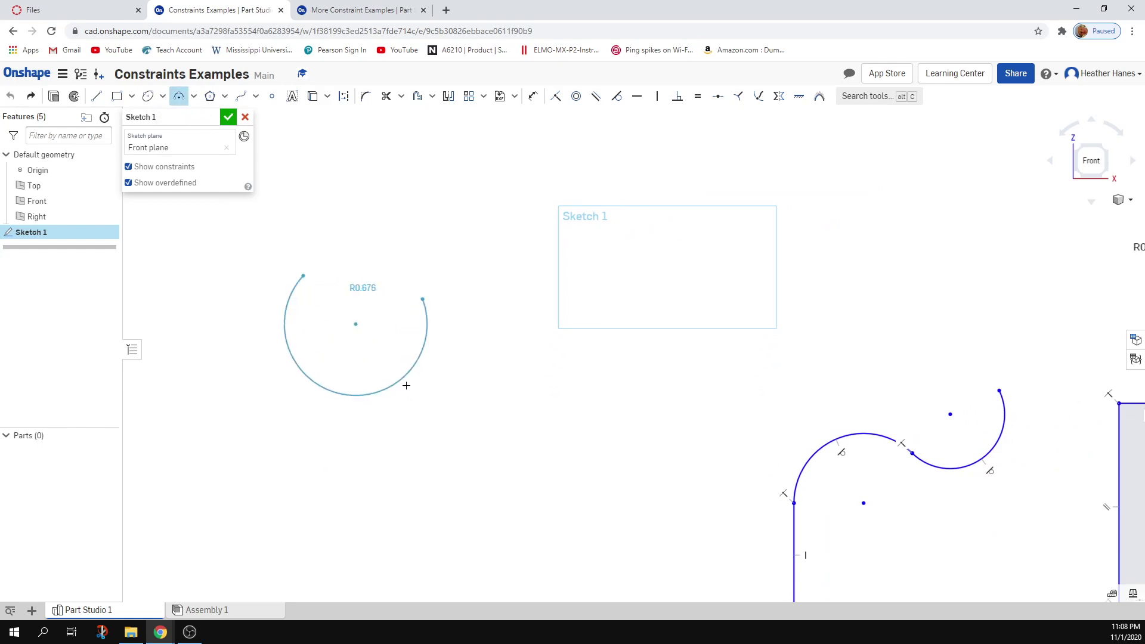
{"action": "left_click", "coordinate": [413, 255]}
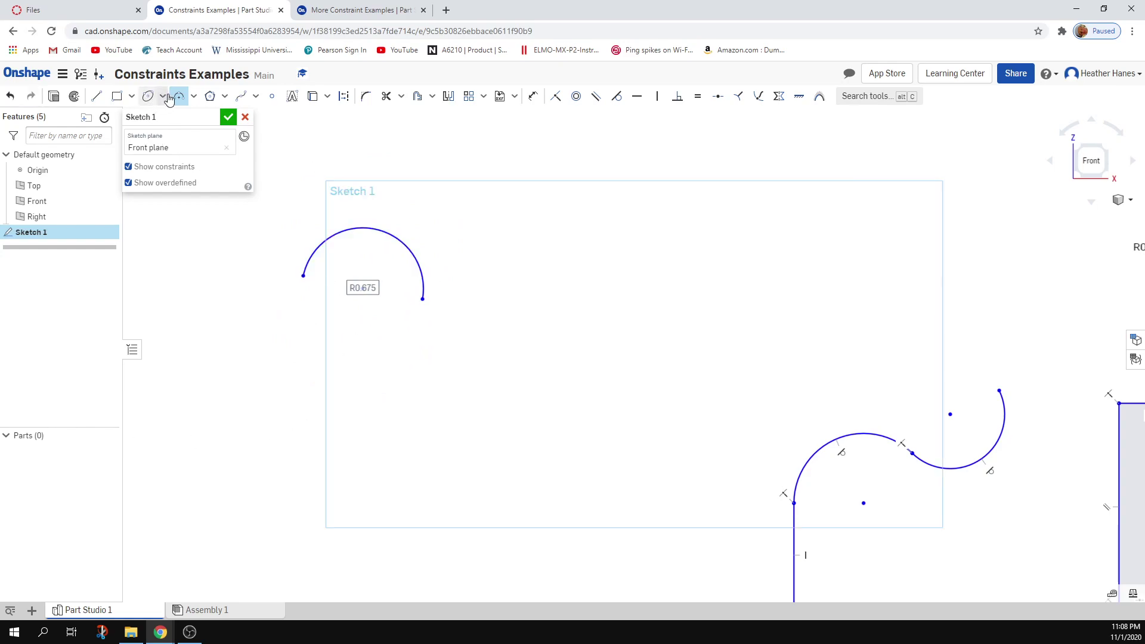
{"action": "left_click", "coordinate": [179, 96]}
Sketch a separate slanted line about 0.473 in long to the upper right of the new arc.
{"action": "scroll", "coordinate": [431, 313], "scroll_direction": "up", "scroll_amount": 3}
{"action": "scroll", "coordinate": [431, 312], "scroll_direction": "up", "scroll_amount": 1}
{"action": "mouse_move", "coordinate": [499, 258]}
{"action": "middle_mouse_down"}
{"action": "mouse_move", "coordinate": [564, 366]}
{"action": "mouse_move", "coordinate": [559, 379]}
{"action": "middle_mouse_up"}
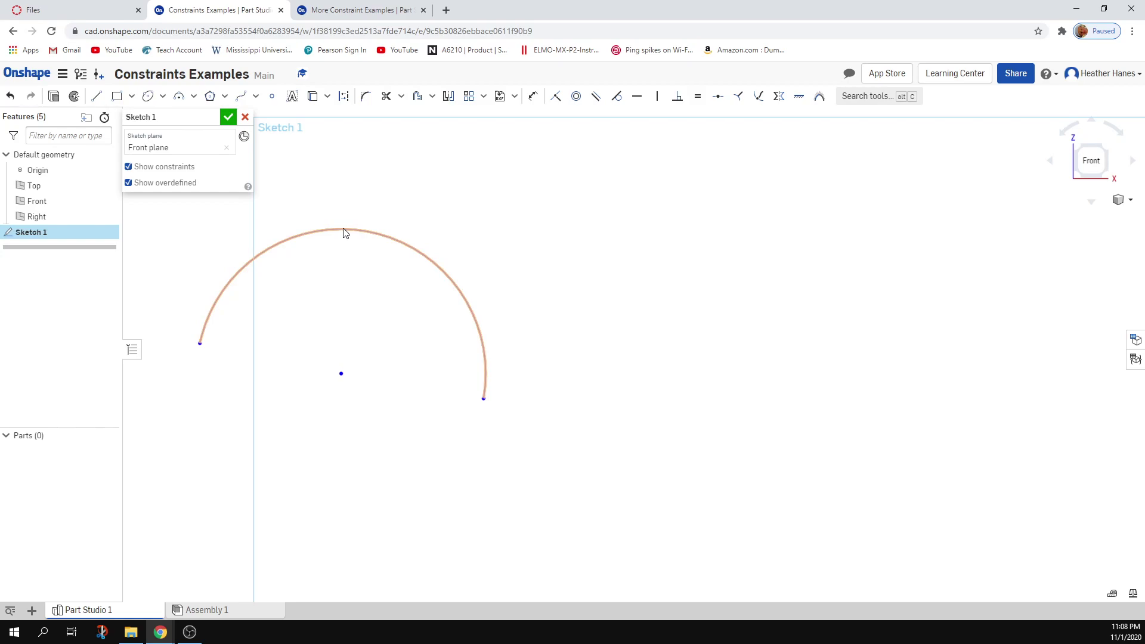
{"action": "left_click", "coordinate": [96, 96]}
{"action": "left_click", "coordinate": [525, 191]}
{"action": "left_click", "coordinate": [570, 281]}
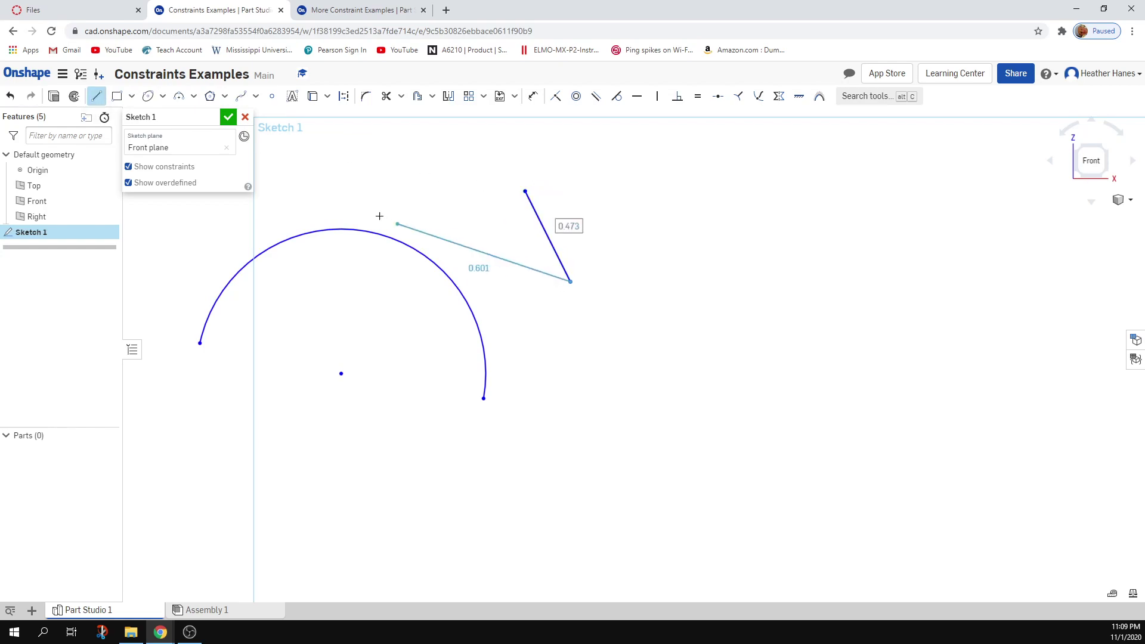
{"action": "key", "text": "Escape"}
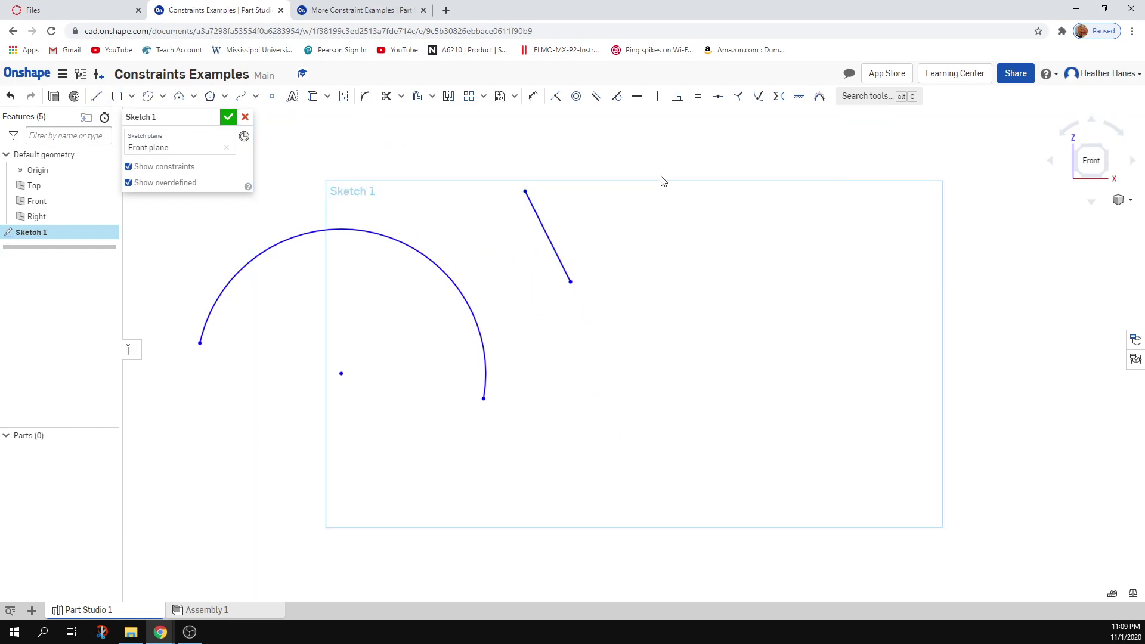
Apply a Tangent constraint between the slanted line and the large arc.
{"action": "left_click", "coordinate": [616, 96]}
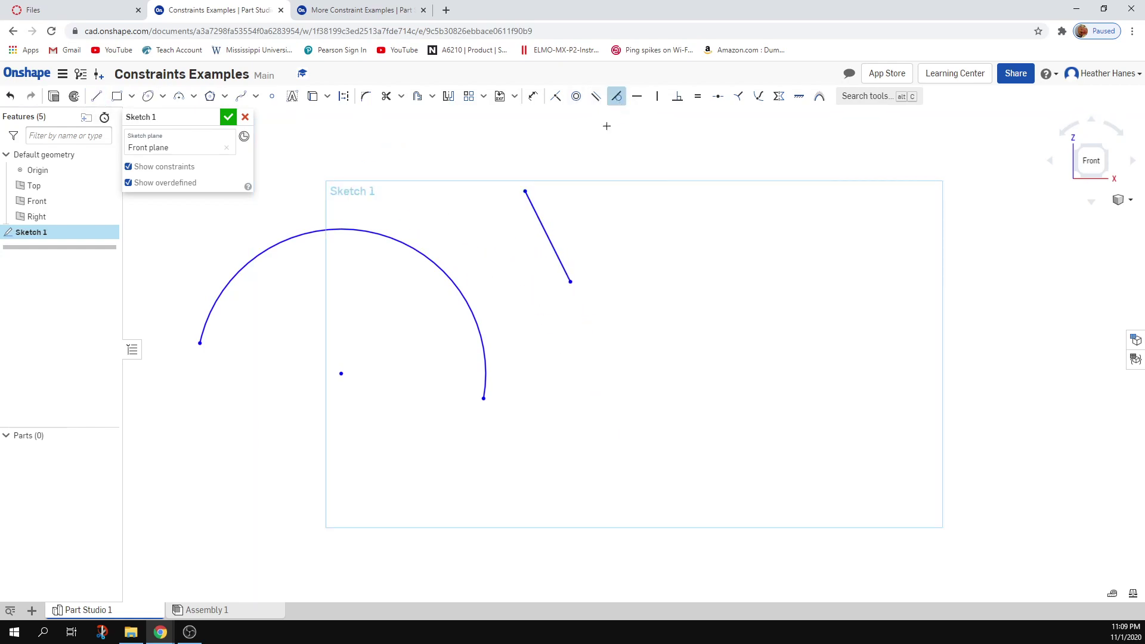
{"action": "left_click", "coordinate": [542, 223]}
{"action": "left_click", "coordinate": [406, 242]}
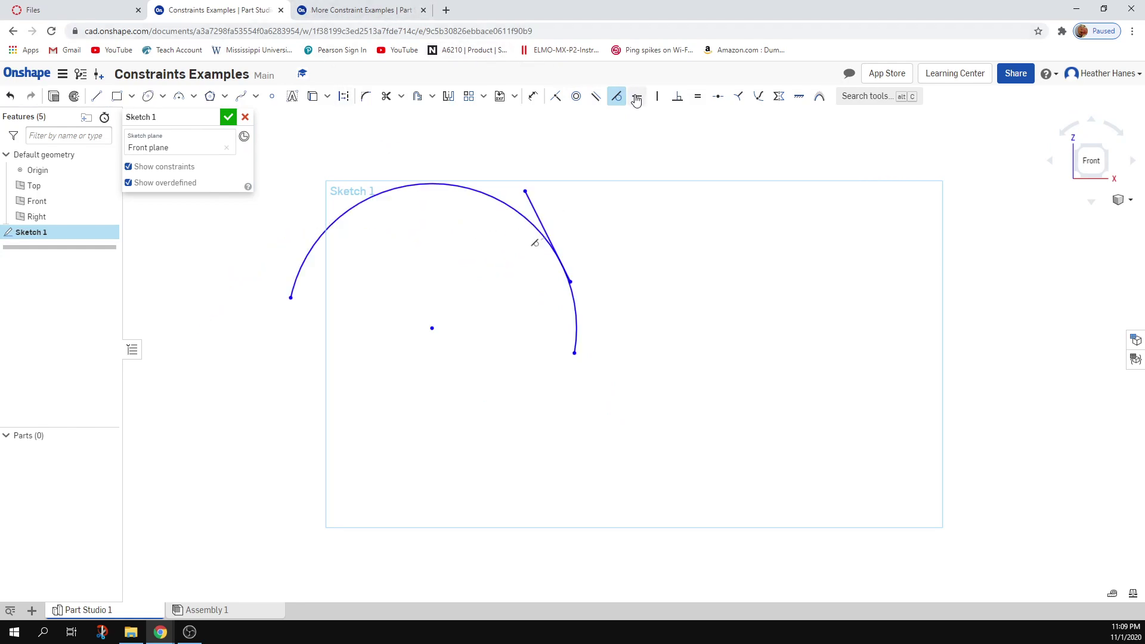
{"action": "left_click", "coordinate": [616, 97]}
Test the tangency by moving both line endpoints around the arc and pulling the arc's lower-right endpoint inward.
{"action": "left_click_drag", "start_coordinate": [525, 190], "coordinate": [292, 186]}
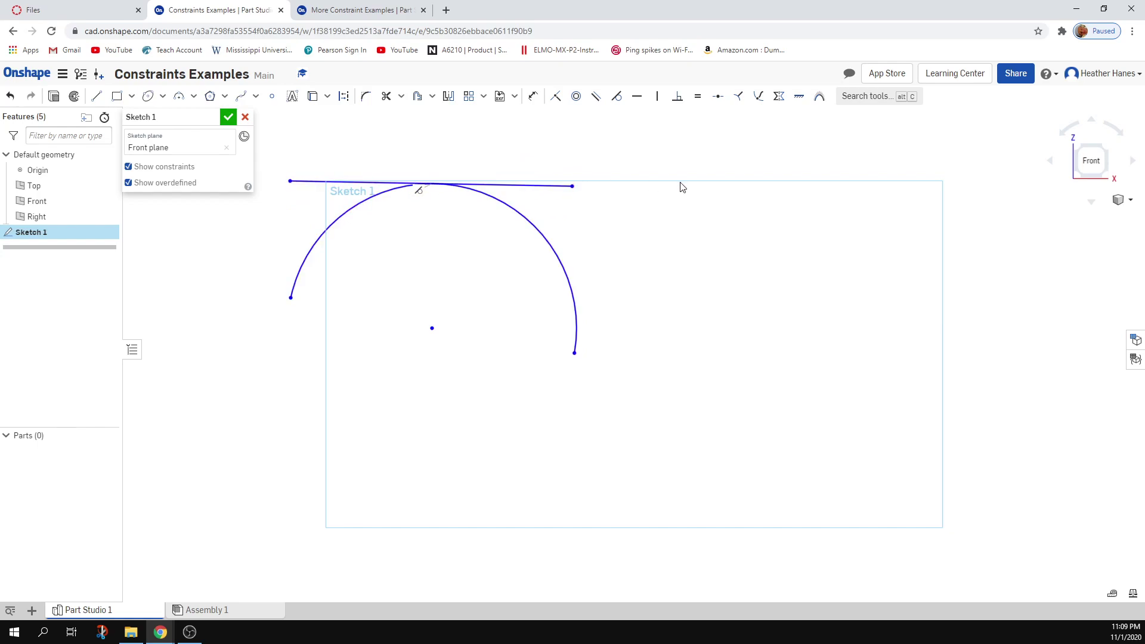
{"action": "left_click_drag", "start_coordinate": [572, 186], "coordinate": [596, 251]}
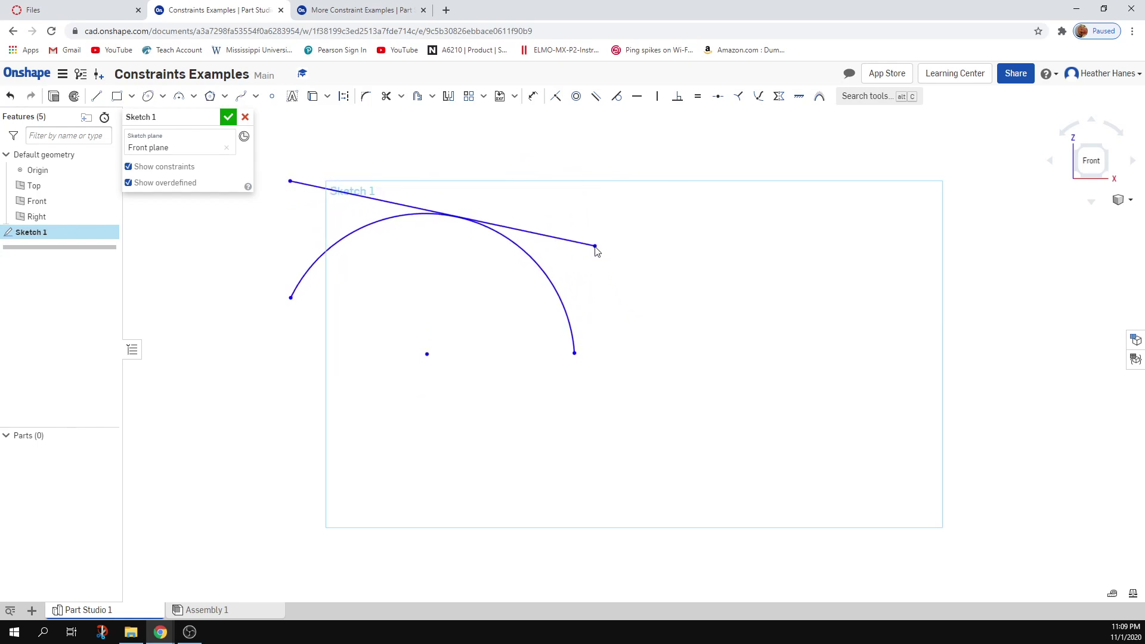
{"action": "left_click_drag", "start_coordinate": [291, 181], "coordinate": [579, 164]}
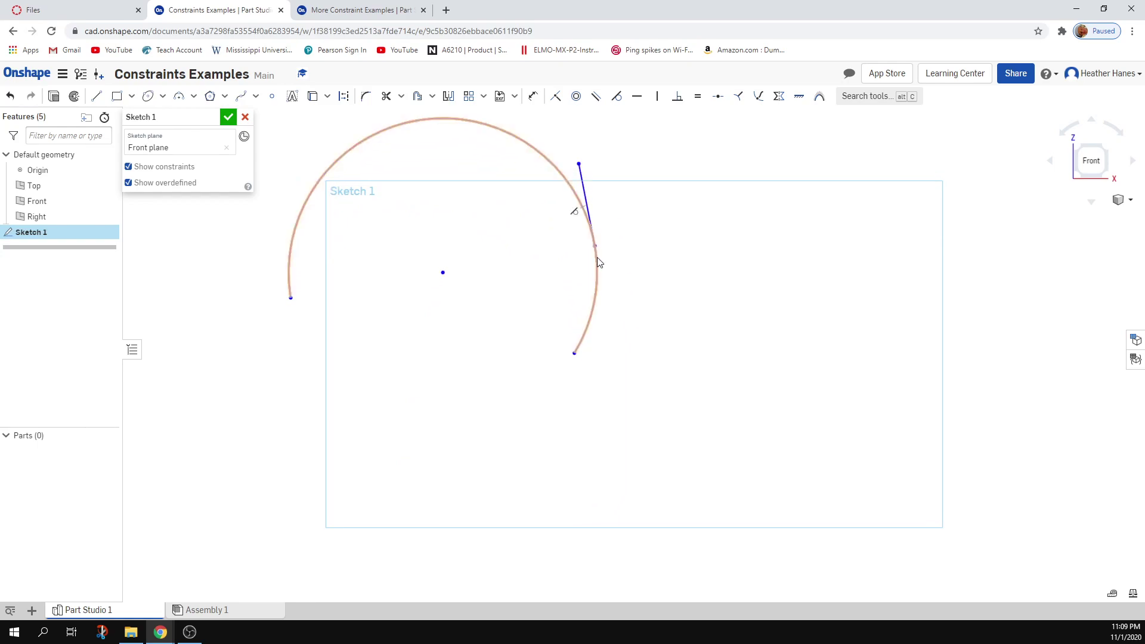
{"action": "left_click_drag", "start_coordinate": [574, 353], "coordinate": [508, 330]}
{"action": "mouse_move", "coordinate": [595, 247]}
{"action": "left_mouse_down"}
{"action": "mouse_move", "coordinate": [588, 255]}
{"action": "mouse_move", "coordinate": [580, 244]}
{"action": "left_mouse_up"}
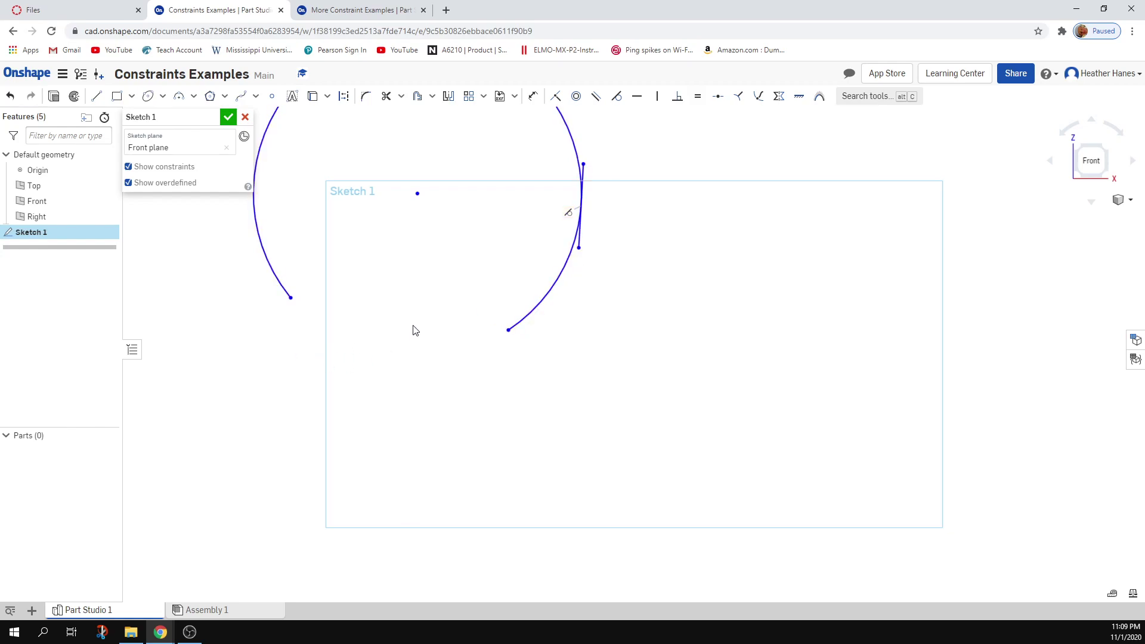
Delete the two tangent constraints from the S-curve's arcs.
{"action": "scroll", "coordinate": [381, 376], "scroll_direction": "down", "scroll_amount": 5}
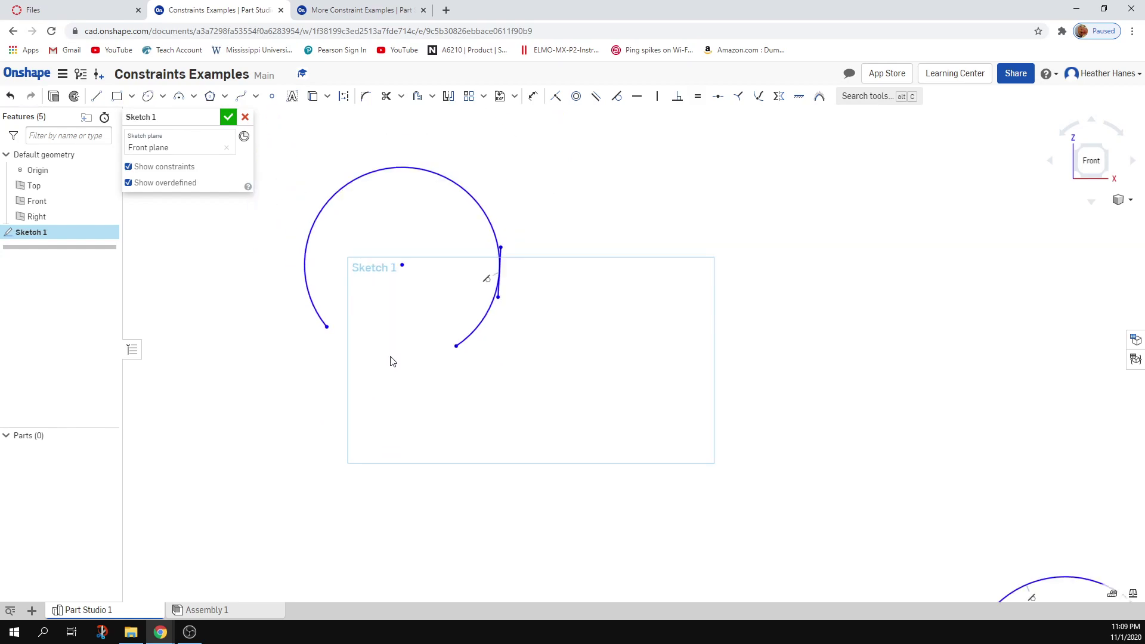
{"action": "middle_click_drag", "start_coordinate": [416, 309], "coordinate": [462, 378]}
{"action": "scroll", "coordinate": [467, 380], "scroll_direction": "up", "scroll_amount": 4}
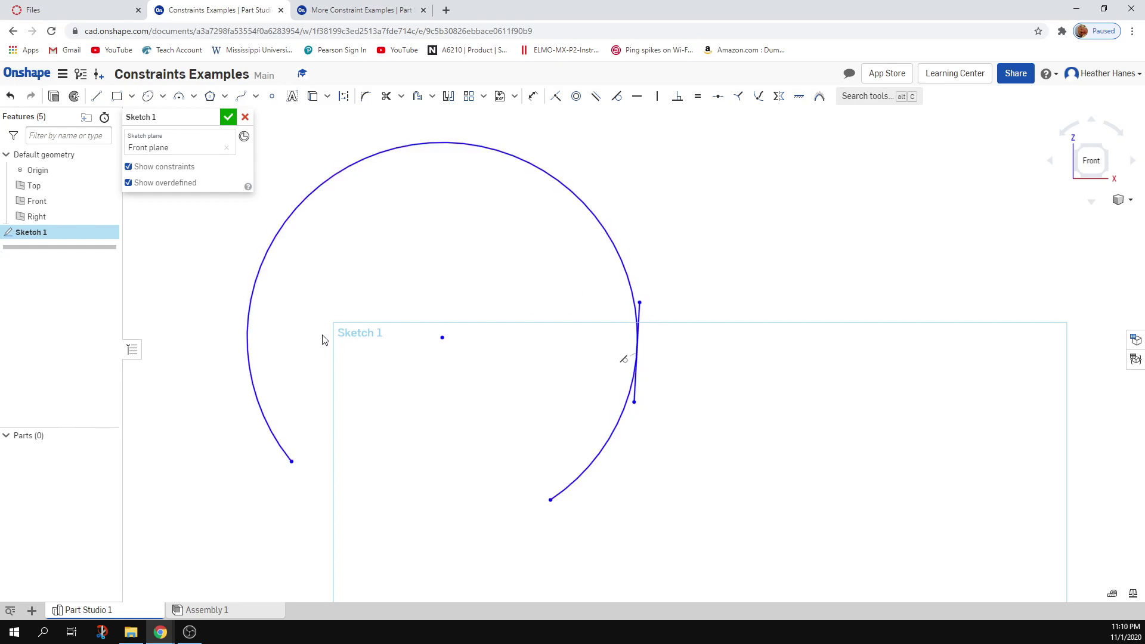
{"action": "scroll", "coordinate": [626, 352], "scroll_direction": "down", "scroll_amount": 3}
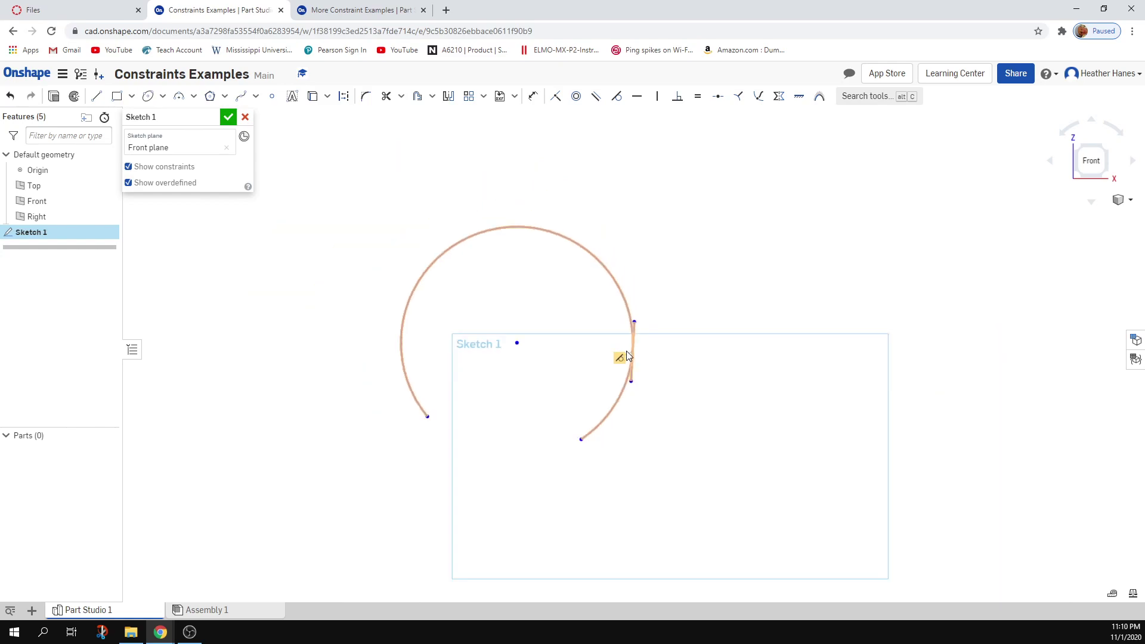
{"action": "scroll", "coordinate": [699, 477], "scroll_direction": "down", "scroll_amount": 1}
{"action": "mouse_move", "coordinate": [699, 477]}
{"action": "middle_mouse_down"}
{"action": "mouse_move", "coordinate": [662, 399]}
{"action": "mouse_move", "coordinate": [662, 345]}
{"action": "mouse_move", "coordinate": [639, 271]}
{"action": "middle_mouse_up"}
{"action": "scroll", "coordinate": [701, 418], "scroll_direction": "down", "scroll_amount": 1}
{"action": "mouse_move", "coordinate": [702, 418]}
{"action": "middle_mouse_down"}
{"action": "mouse_move", "coordinate": [574, 302]}
{"action": "mouse_move", "coordinate": [588, 302]}
{"action": "mouse_move", "coordinate": [622, 356]}
{"action": "mouse_move", "coordinate": [618, 417]}
{"action": "middle_mouse_up"}
{"action": "scroll", "coordinate": [588, 302], "scroll_direction": "up", "scroll_amount": 4}
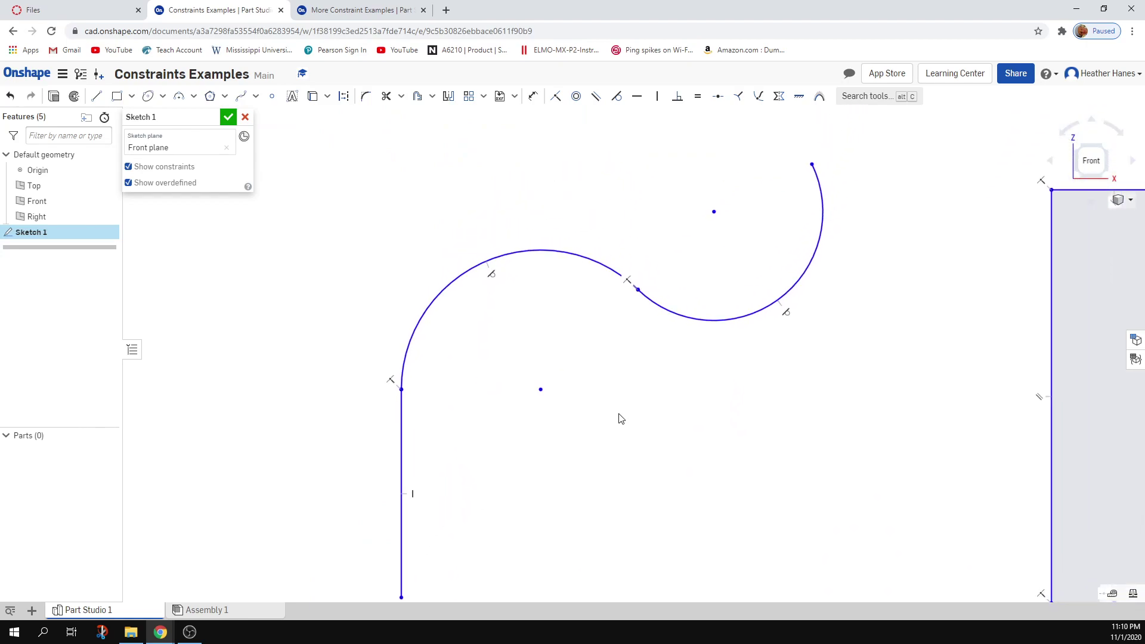
{"action": "left_click", "coordinate": [490, 275]}
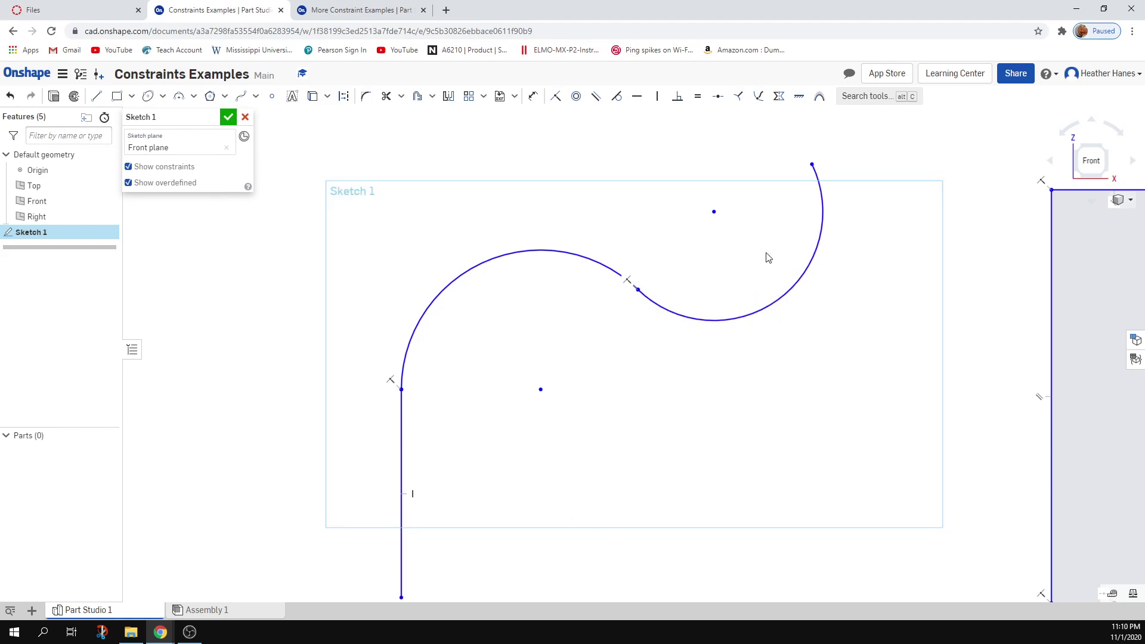
Reshape the S-curve's second arc by moving its free endpoint, and try moving the joint between the two arcs.
{"action": "left_click_drag", "start_coordinate": [811, 164], "coordinate": [712, 159]}
{"action": "left_click_drag", "start_coordinate": [614, 183], "coordinate": [622, 255]}
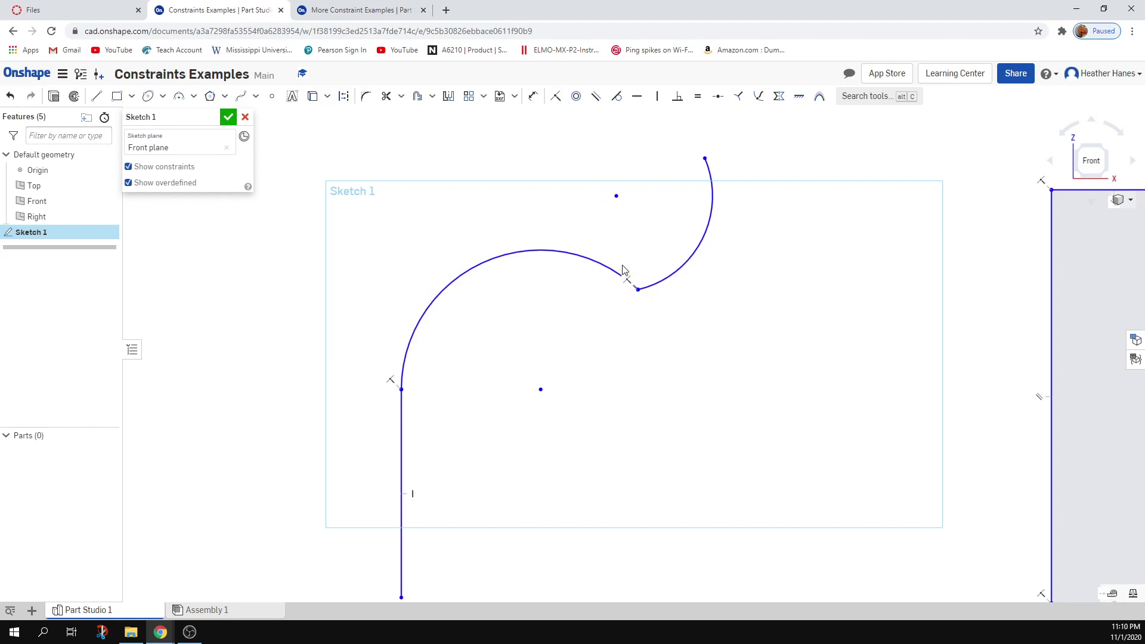
{"action": "left_click_drag", "start_coordinate": [705, 160], "coordinate": [795, 271]}
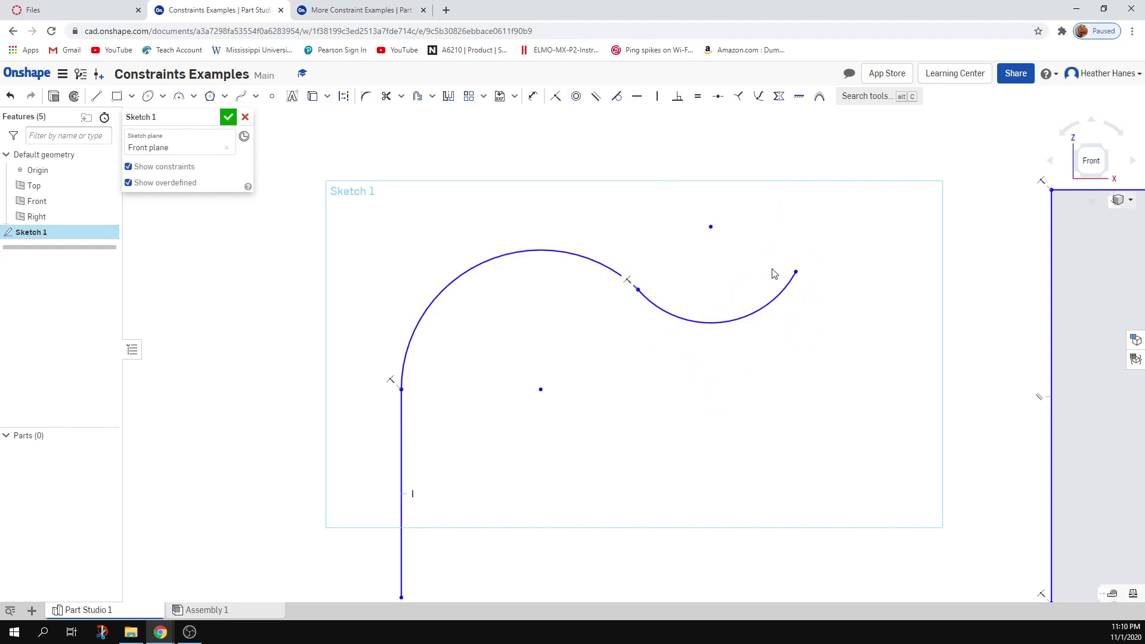
{"action": "mouse_move", "coordinate": [795, 272]}
{"action": "left_mouse_down"}
{"action": "mouse_move", "coordinate": [792, 304]}
{"action": "mouse_move", "coordinate": [743, 377]}
{"action": "mouse_move", "coordinate": [663, 189]}
{"action": "mouse_move", "coordinate": [786, 288]}
{"action": "left_mouse_up"}
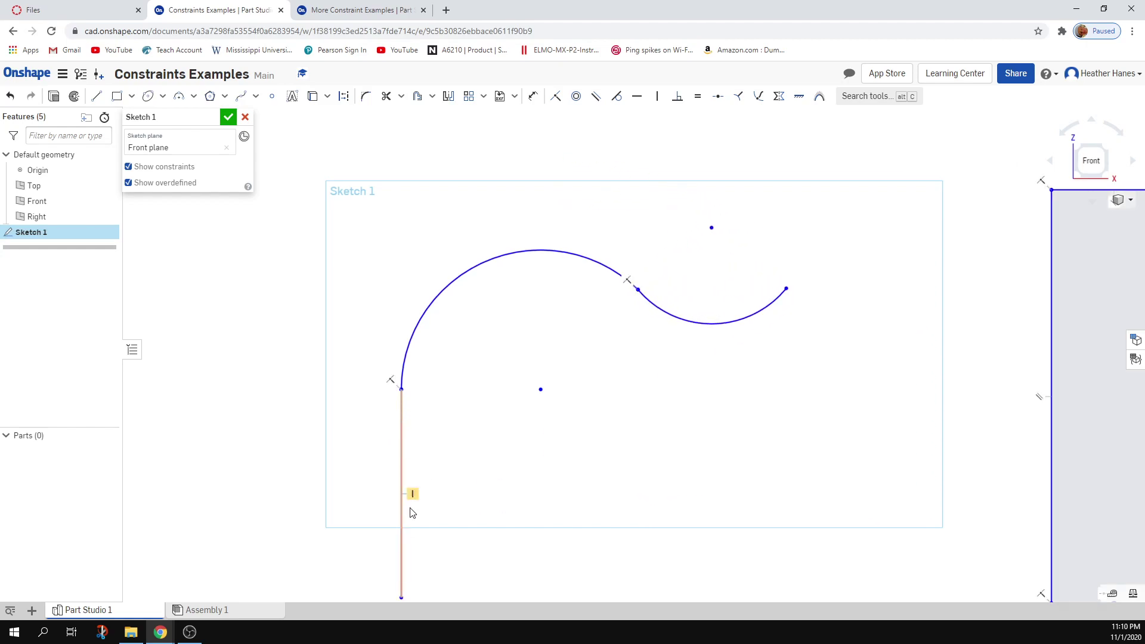
{"action": "left_click_drag", "start_coordinate": [636, 291], "coordinate": [635, 352]}
Undo the S-curve reshaping and the removal of its tangent constraints.
{"action": "left_click", "coordinate": [11, 96]}
{"action": "left_click", "coordinate": [12, 96]}
{"action": "left_click", "coordinate": [12, 96]}
{"action": "left_click", "coordinate": [12, 97]}
{"action": "left_click", "coordinate": [12, 97]}
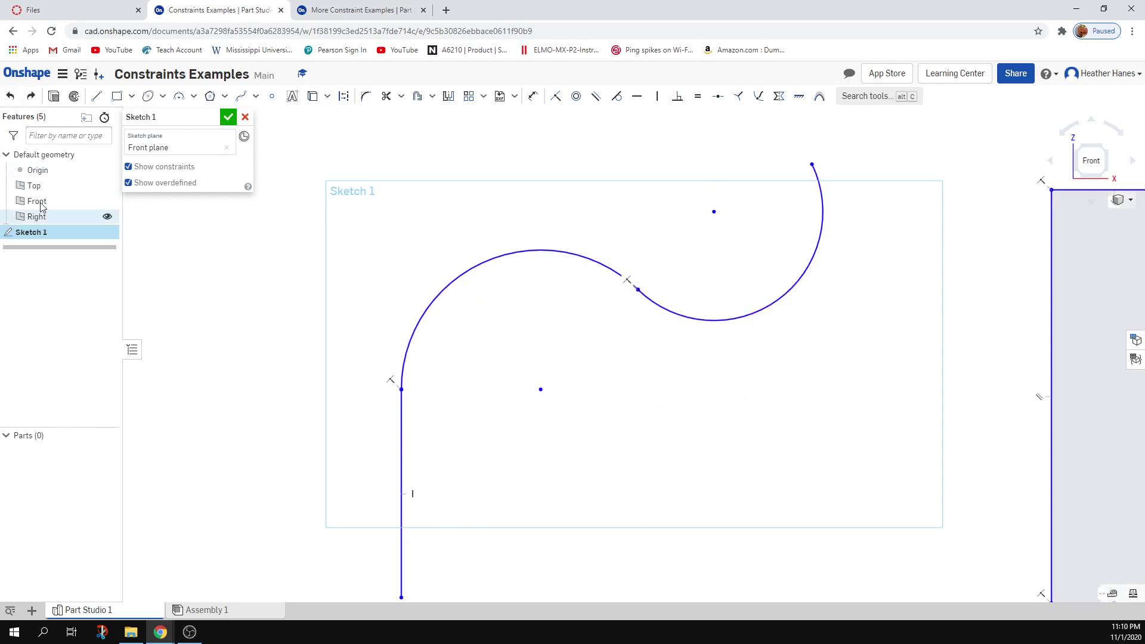
{"action": "left_click", "coordinate": [12, 97]}
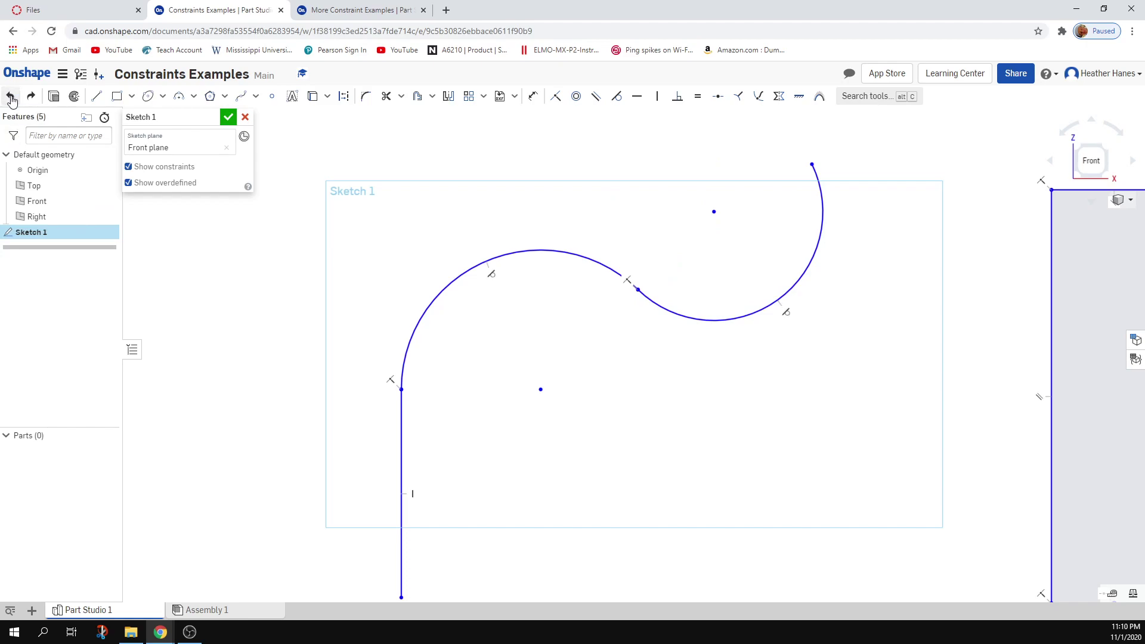
Examine the joint between the S-curve's vertical line and first arc for its coincident and tangent constraints.
{"action": "scroll", "coordinate": [386, 411], "scroll_direction": "up", "scroll_amount": 2}
{"action": "scroll", "coordinate": [316, 401], "scroll_direction": "up", "scroll_amount": 3}
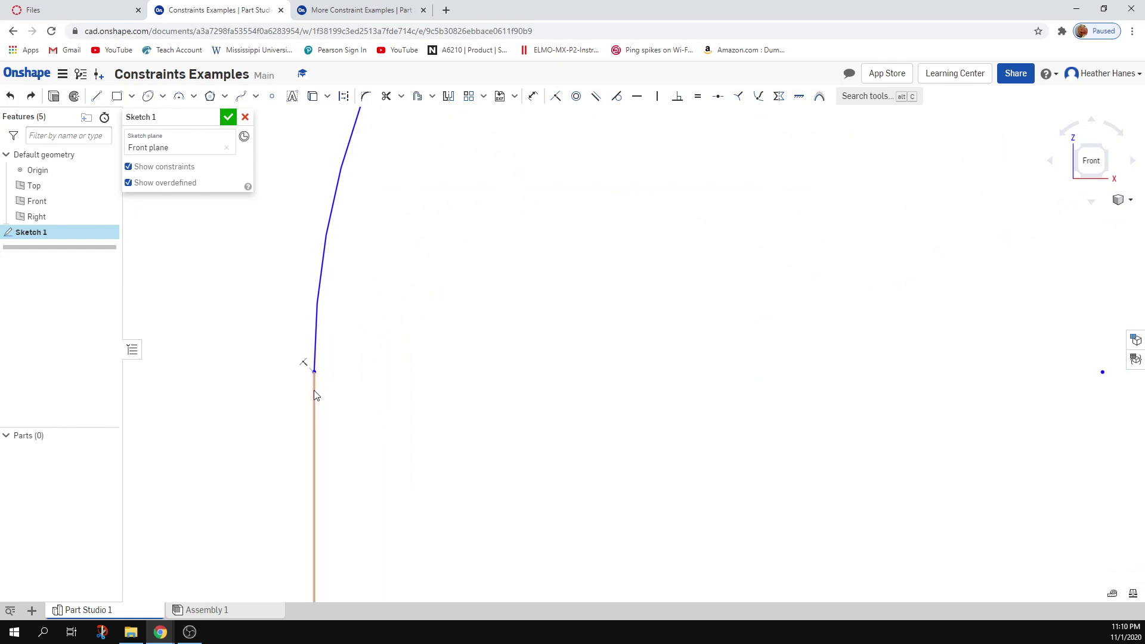
{"action": "left_click", "coordinate": [304, 362]}
{"action": "left_click", "coordinate": [305, 361]}
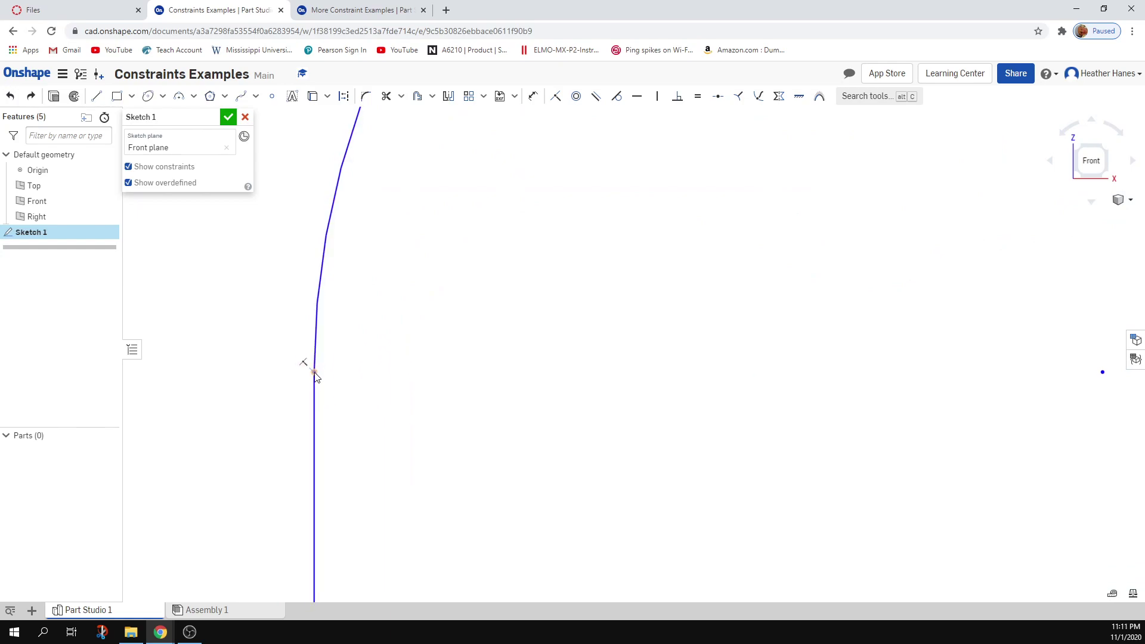
{"action": "scroll", "coordinate": [557, 348], "scroll_direction": "down", "scroll_amount": 3}
{"action": "left_click", "coordinate": [444, 347]}
{"action": "left_click", "coordinate": [444, 372]}
Examine the transition between the S-curve's two arcs and the constraints that keep it smooth.
{"action": "middle_click_drag", "start_coordinate": [572, 350], "coordinate": [199, 440]}
{"action": "scroll", "coordinate": [600, 251], "scroll_direction": "up", "scroll_amount": 5}
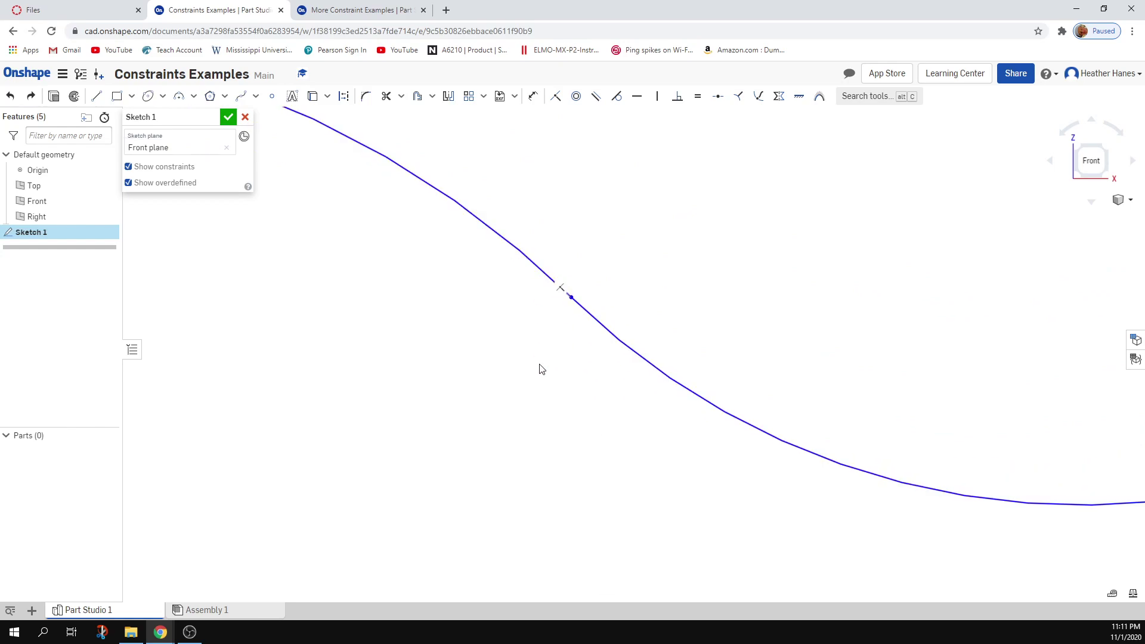
{"action": "scroll", "coordinate": [542, 424], "scroll_direction": "down", "scroll_amount": 3}
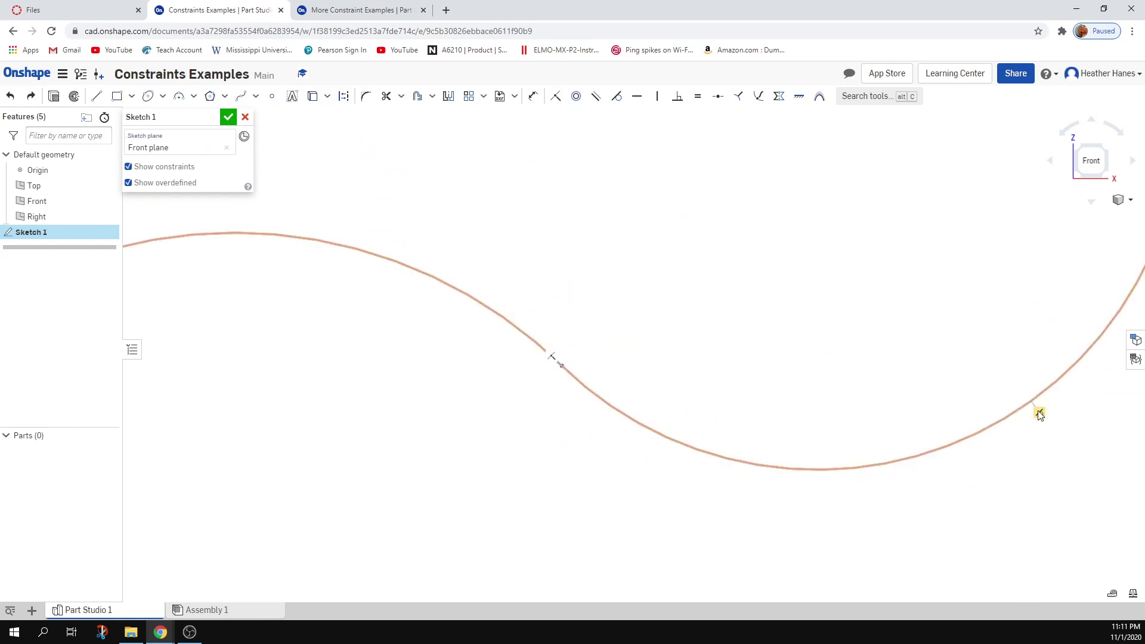
{"action": "scroll", "coordinate": [391, 463], "scroll_direction": "down", "scroll_amount": 3}
{"action": "scroll", "coordinate": [756, 391], "scroll_direction": "up", "scroll_amount": 2}
{"action": "scroll", "coordinate": [745, 391], "scroll_direction": "down", "scroll_amount": 4}
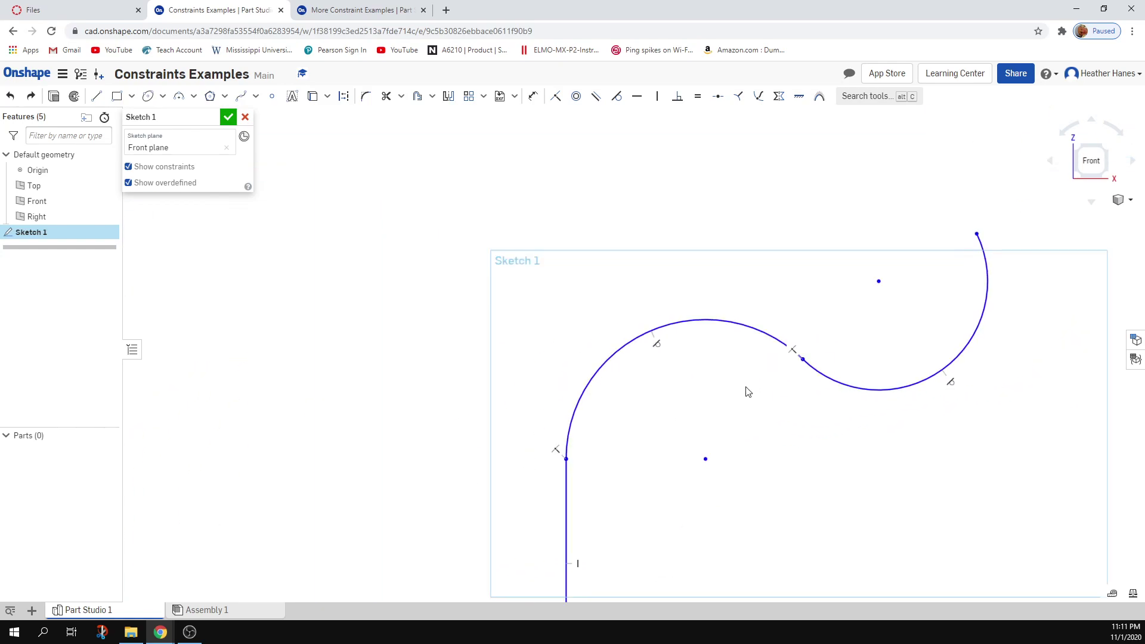
{"action": "mouse_move", "coordinate": [303, 312]}
{"action": "middle_mouse_down"}
{"action": "mouse_move", "coordinate": [475, 296]}
{"action": "mouse_move", "coordinate": [485, 422]}
{"action": "middle_mouse_up"}
Switch to Constraints.pdf and read on from the Tangent slide to the Horizontal/Vertical slide.
{"action": "left_click", "coordinate": [77, 10]}
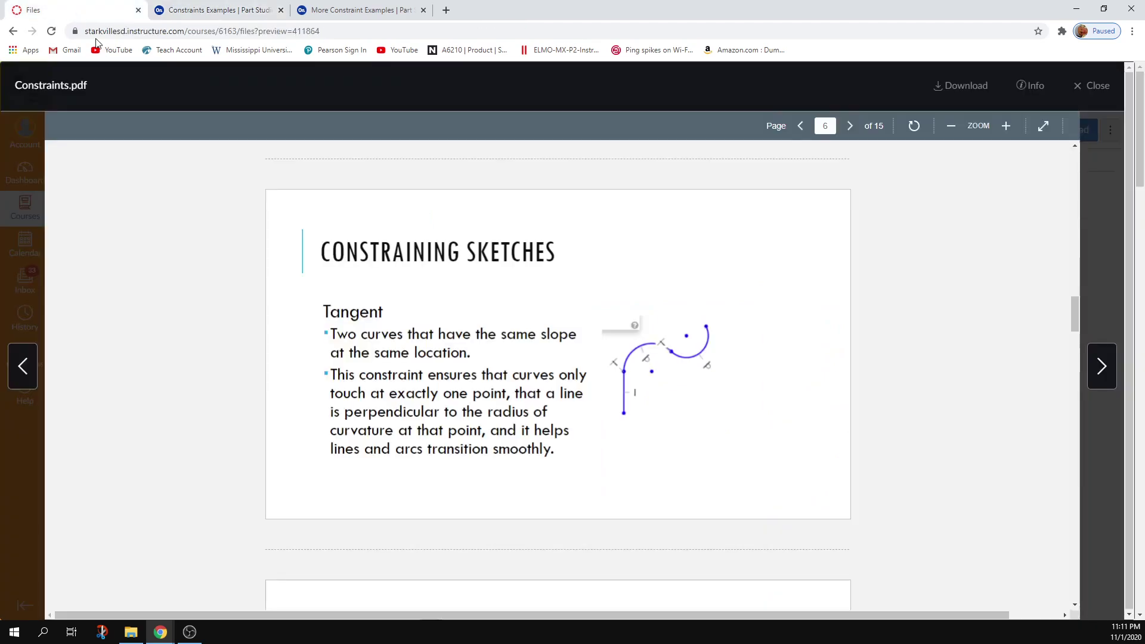
{"action": "scroll", "coordinate": [442, 440], "scroll_direction": "down", "scroll_amount": 2}
{"action": "scroll", "coordinate": [442, 440], "scroll_direction": "down", "scroll_amount": 4}
{"action": "scroll", "coordinate": [442, 439], "scroll_direction": "up", "scroll_amount": 7}
{"action": "scroll", "coordinate": [618, 418], "scroll_direction": "down", "scroll_amount": 6}
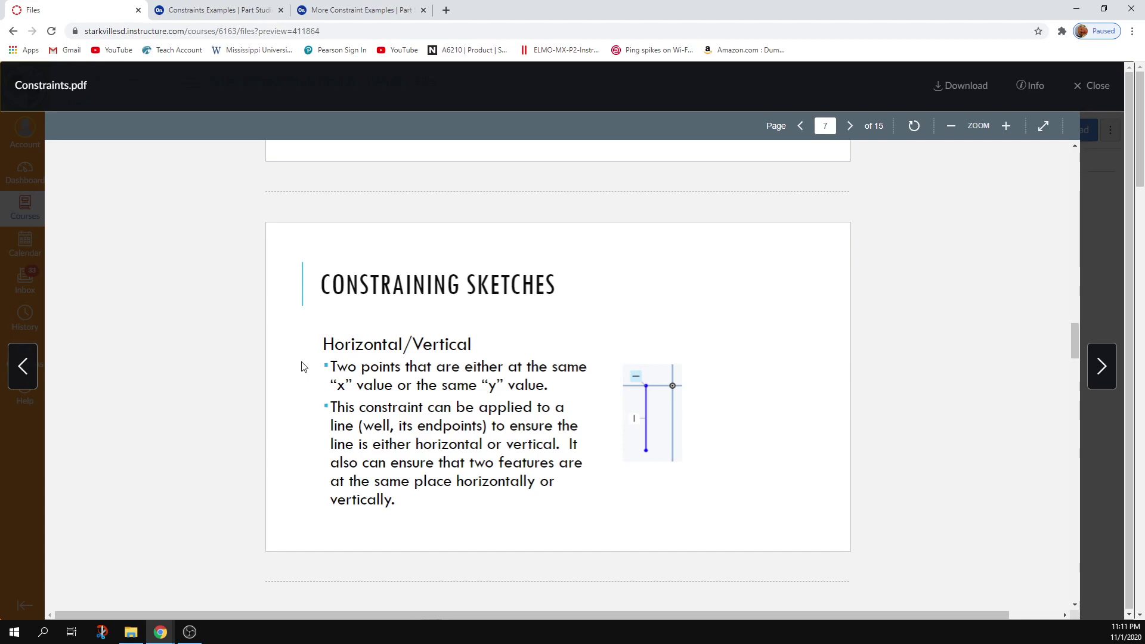
Return to the Onshape sketch and inspect the horizontal constraint on the tall rectangle's bottom edge.
{"action": "left_click", "coordinate": [225, 8]}
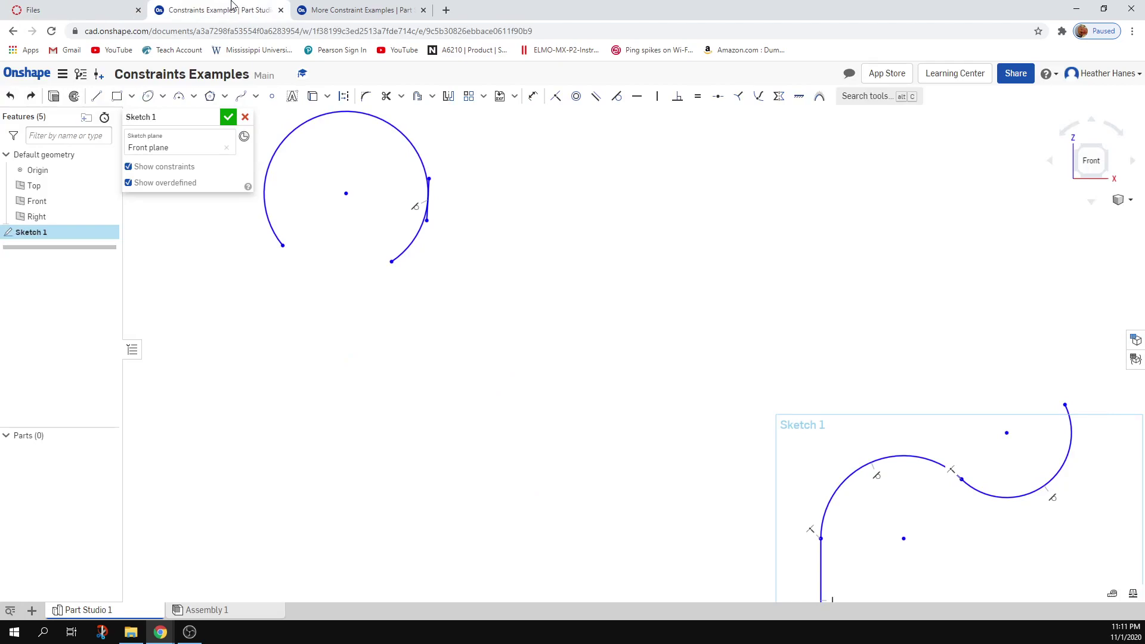
{"action": "scroll", "coordinate": [781, 499], "scroll_direction": "down", "scroll_amount": 5}
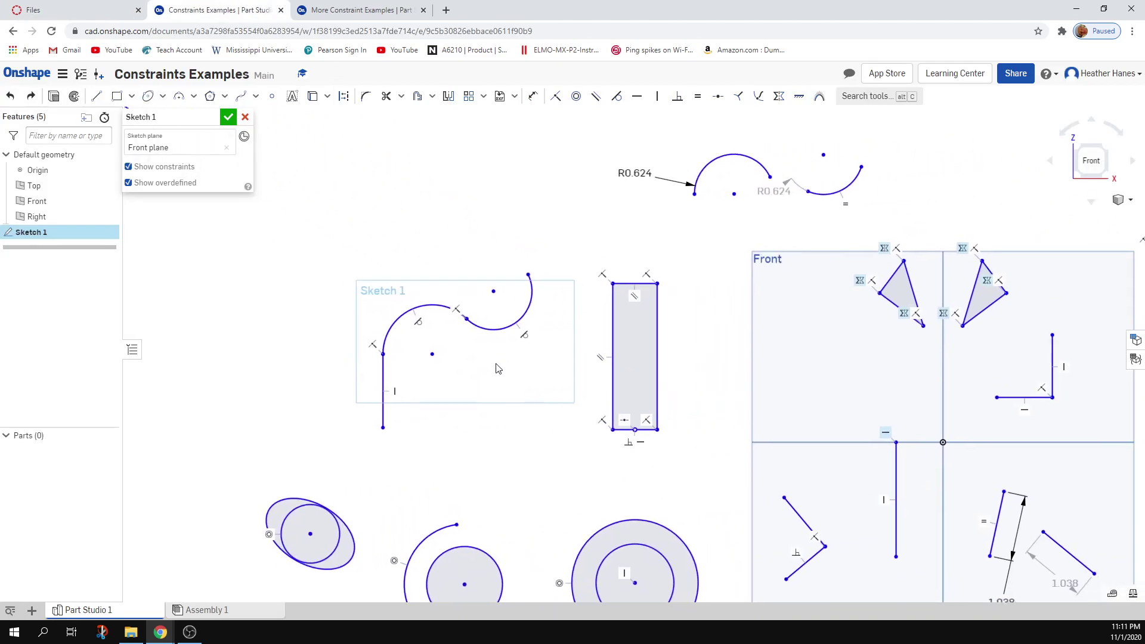
{"action": "scroll", "coordinate": [712, 521], "scroll_direction": "up", "scroll_amount": 3}
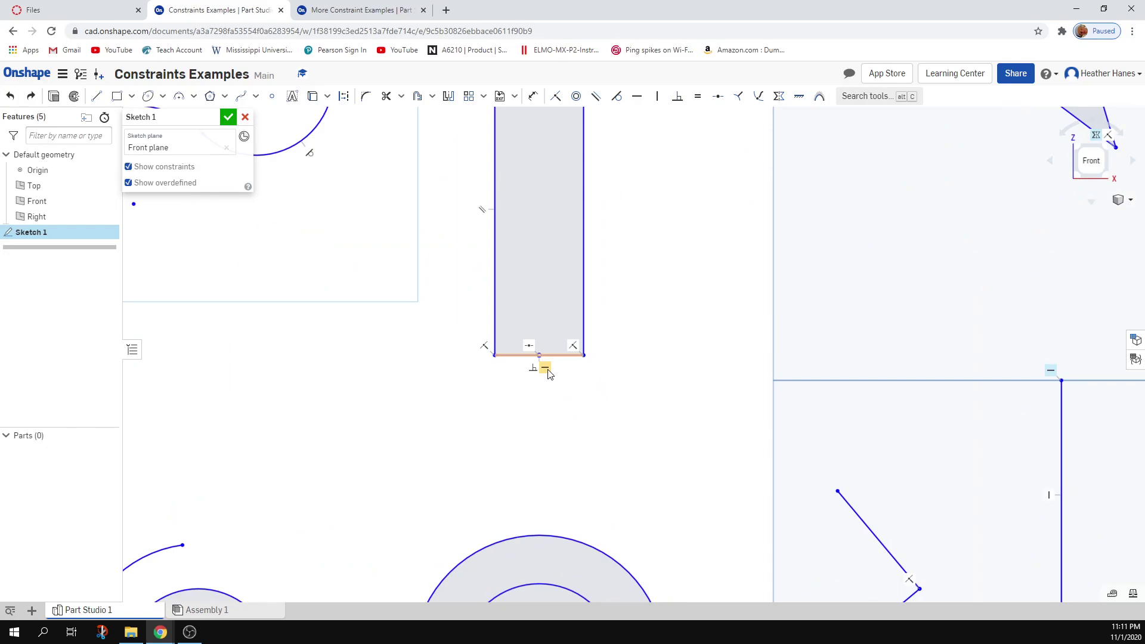
{"action": "scroll", "coordinate": [548, 372], "scroll_direction": "down", "scroll_amount": 3}
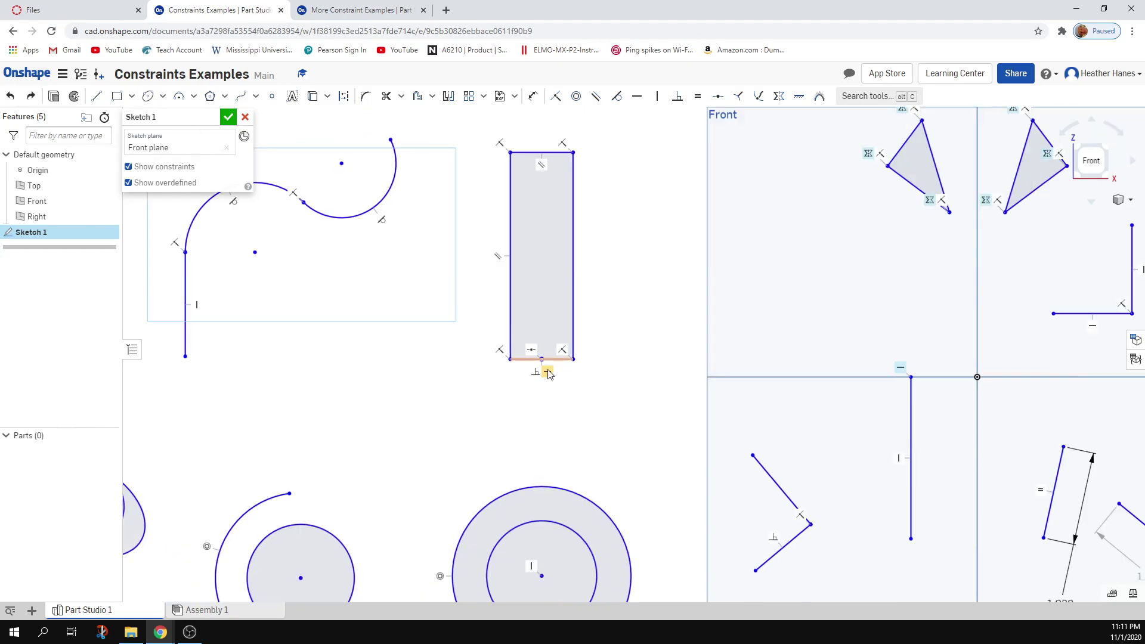
{"action": "scroll", "coordinate": [596, 418], "scroll_direction": "down", "scroll_amount": 1}
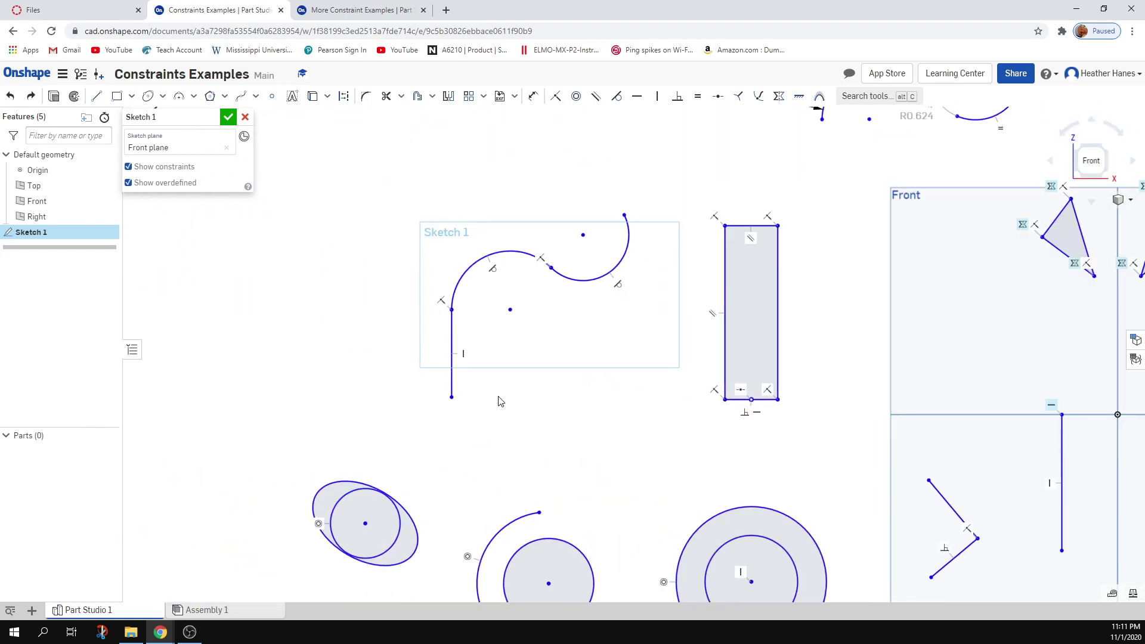
Sketch a vertical line about 0.998 in long beside the large arc, its upper end level with the arc's lower-right endpoint.
{"action": "middle_click_drag", "start_coordinate": [552, 427], "coordinate": [671, 481]}
{"action": "middle_click_drag", "start_coordinate": [333, 149], "coordinate": [516, 251]}
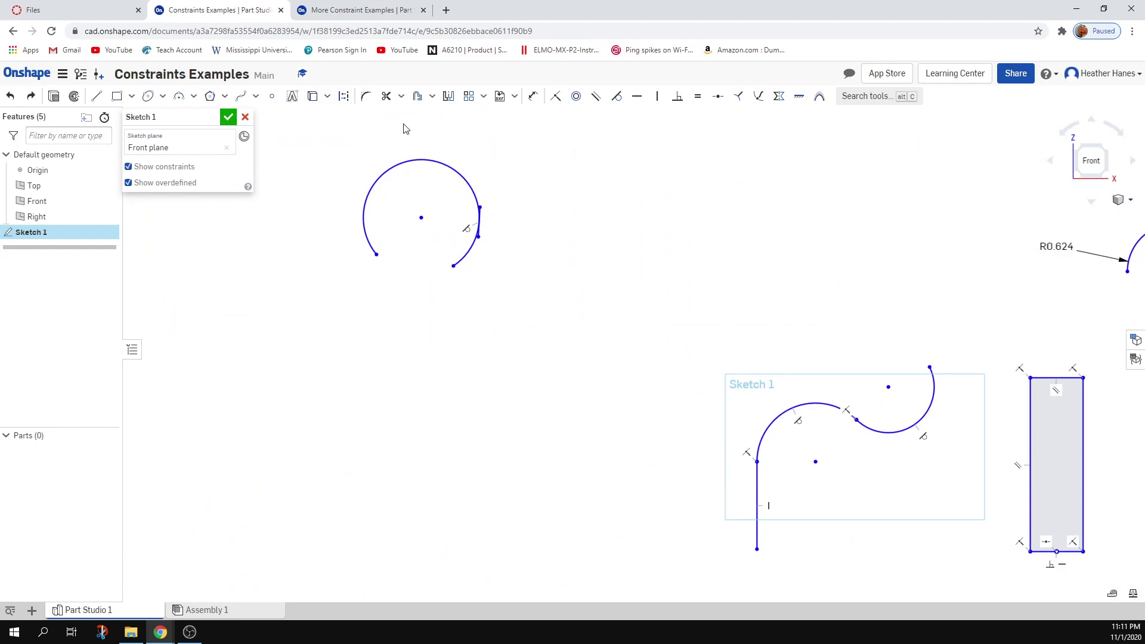
{"action": "left_click", "coordinate": [97, 97]}
{"action": "left_click", "coordinate": [568, 266]}
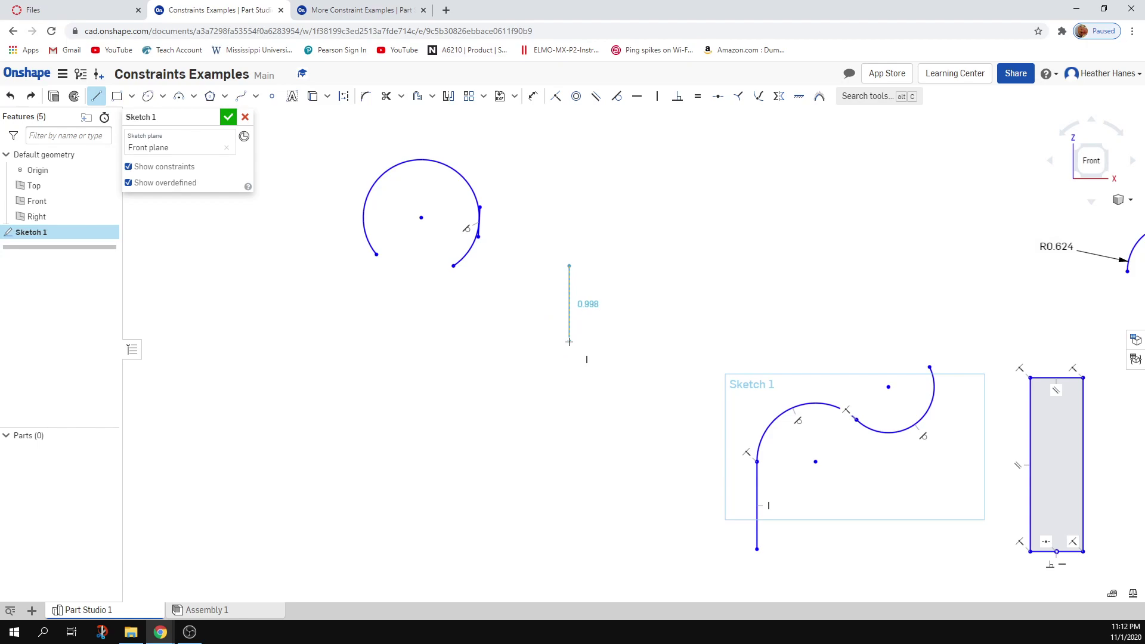
{"action": "left_click", "coordinate": [569, 341]}
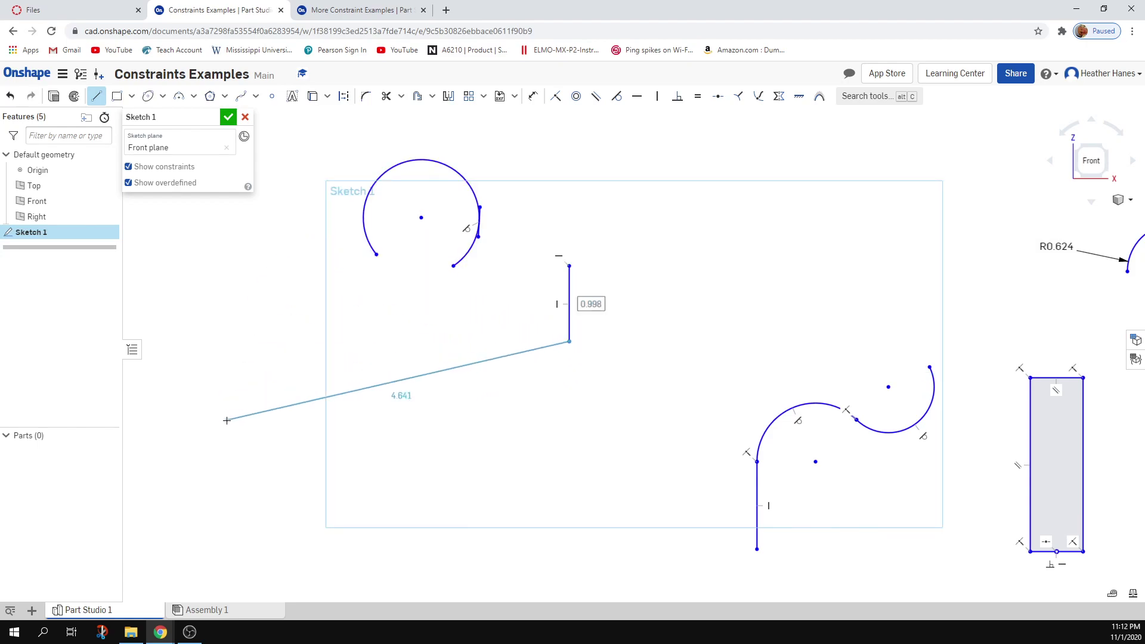
{"action": "key", "text": "Escape"}
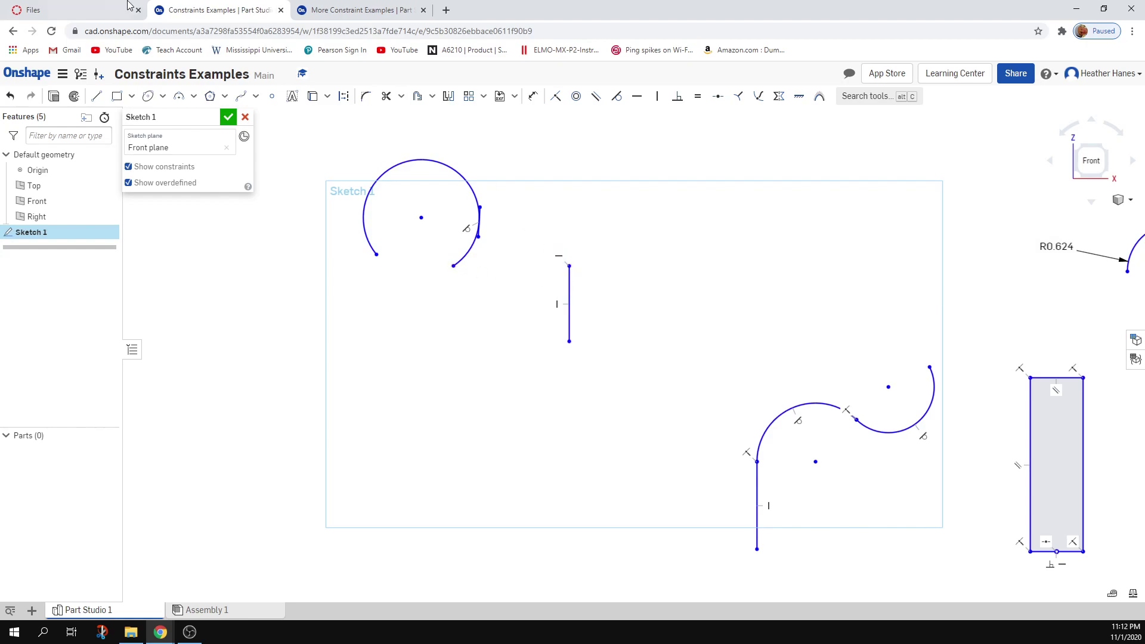
Read the Perpendicular constraint slide in Constraints.pdf and return to the Onshape sketch.
{"action": "left_click", "coordinate": [99, 8]}
{"action": "scroll", "coordinate": [411, 495], "scroll_direction": "down", "scroll_amount": 3}
{"action": "scroll", "coordinate": [418, 479], "scroll_direction": "down", "scroll_amount": 3}
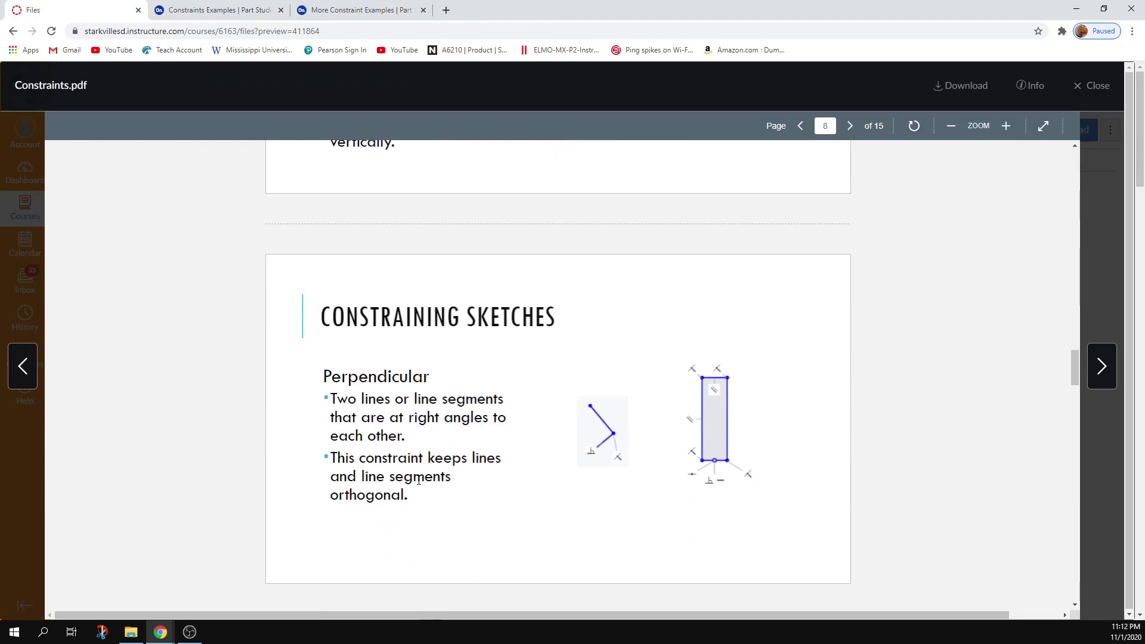
{"action": "scroll", "coordinate": [418, 479], "scroll_direction": "down", "scroll_amount": 1}
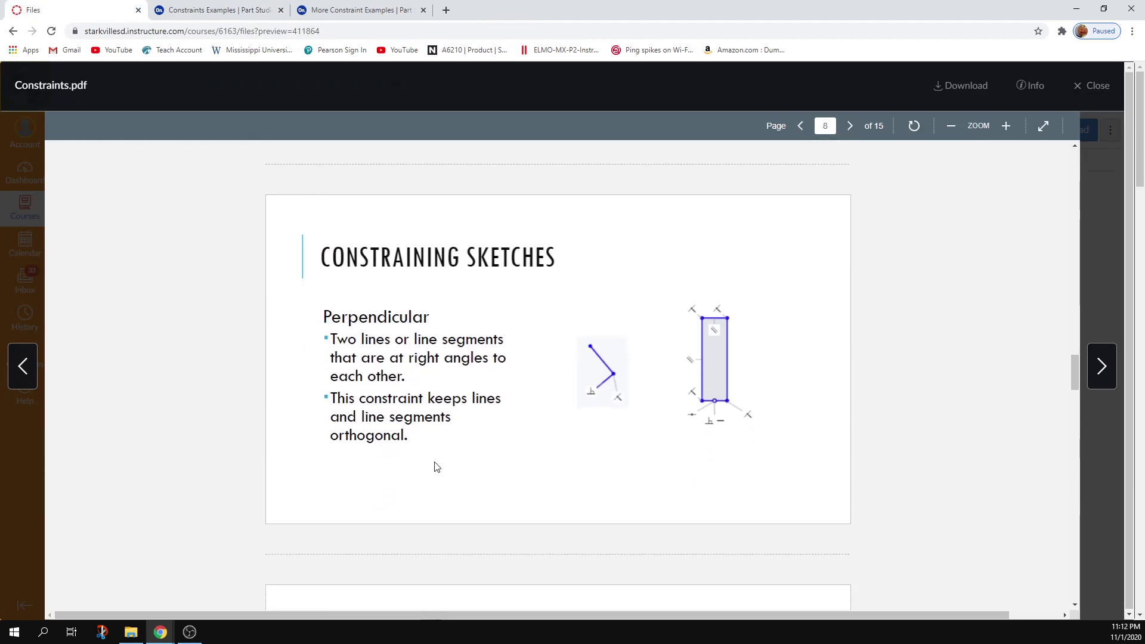
{"action": "left_click", "coordinate": [251, 10]}
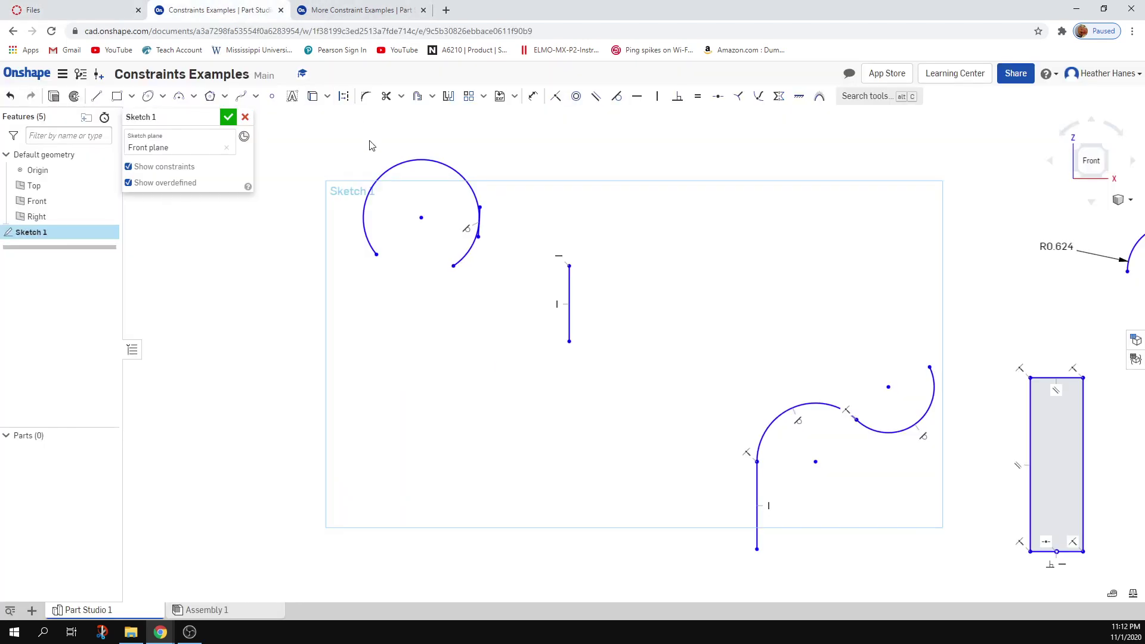
Switch to Constraints.pdf and read from the Perpendicular slide through the Equal slide to the Midpoint slide.
{"action": "left_click", "coordinate": [76, 8]}
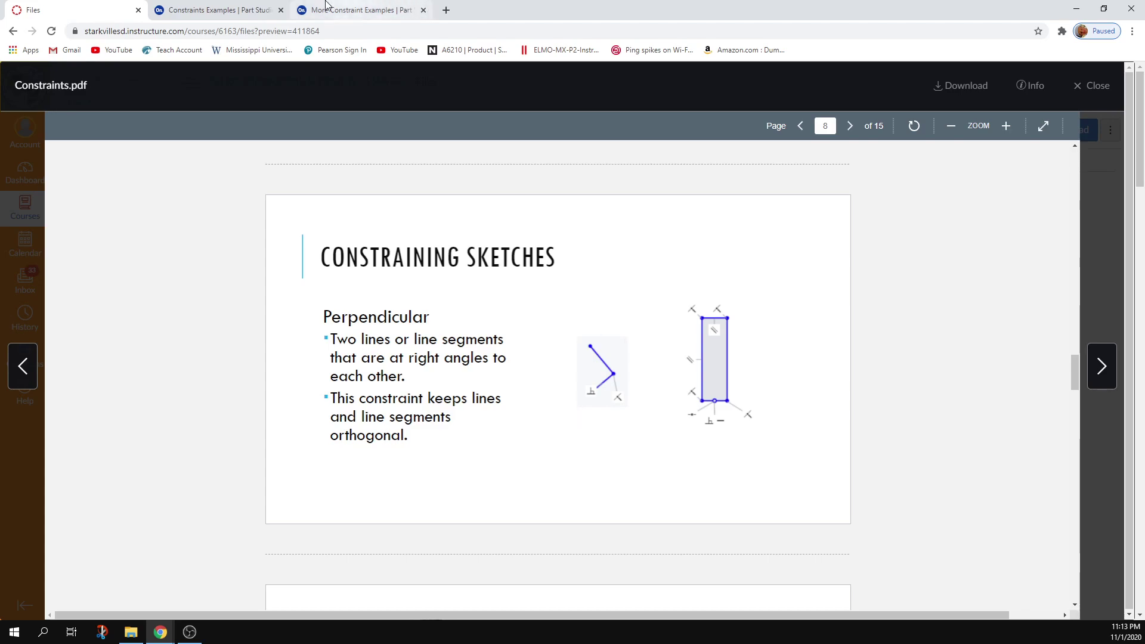
{"action": "left_click", "coordinate": [227, 7]}
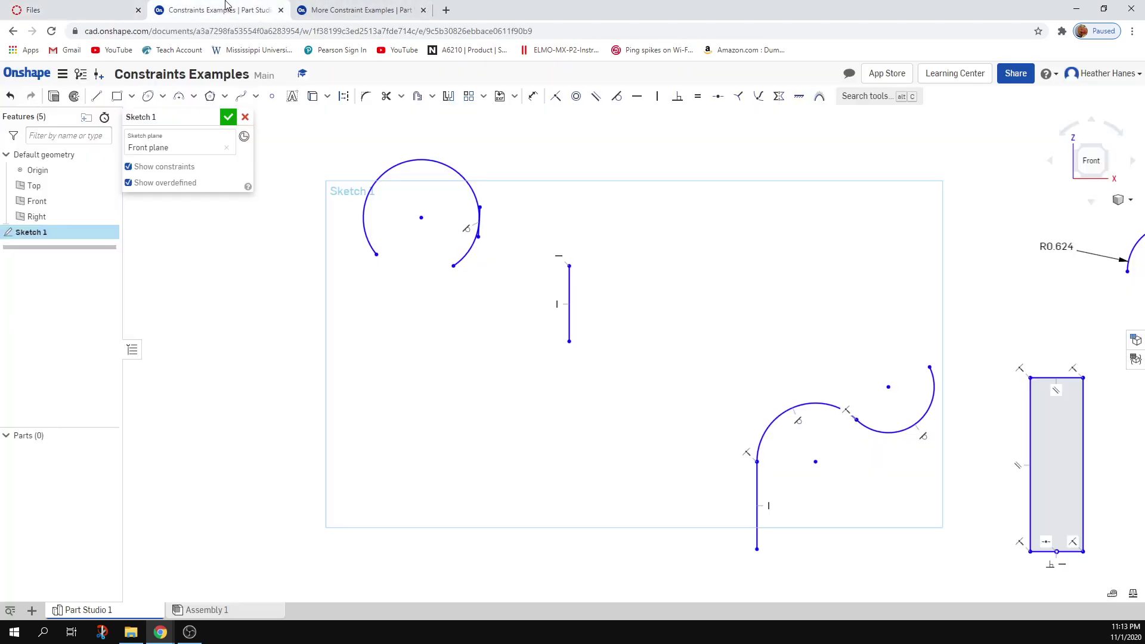
{"action": "left_click", "coordinate": [107, 9]}
{"action": "scroll", "coordinate": [455, 406], "scroll_direction": "down", "scroll_amount": 7}
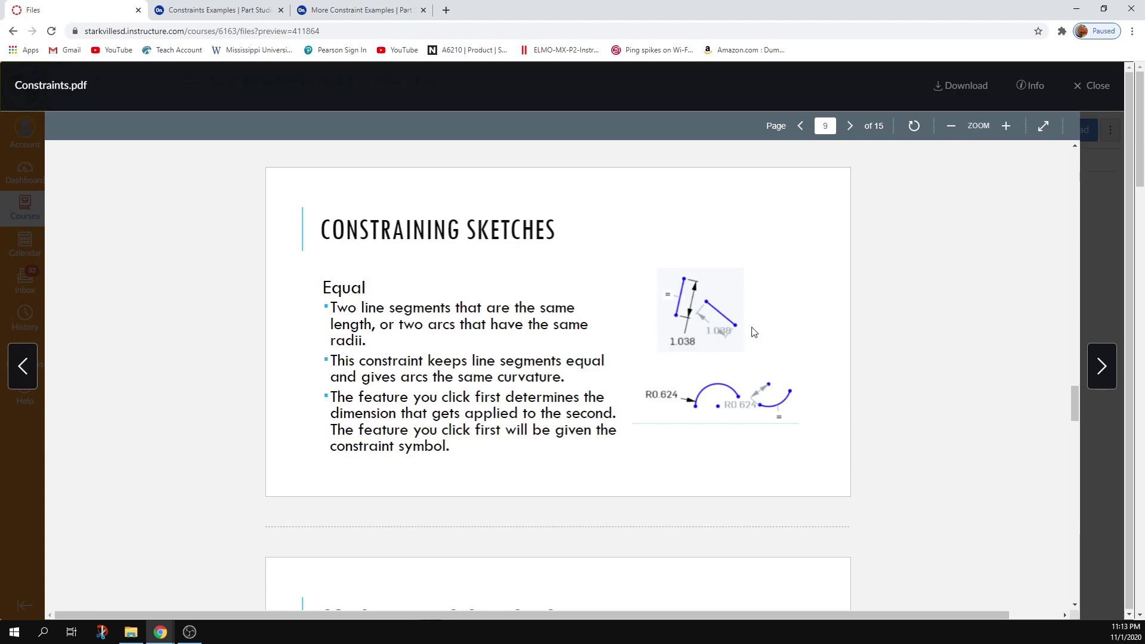
{"action": "scroll", "coordinate": [773, 434], "scroll_direction": "down", "scroll_amount": 1}
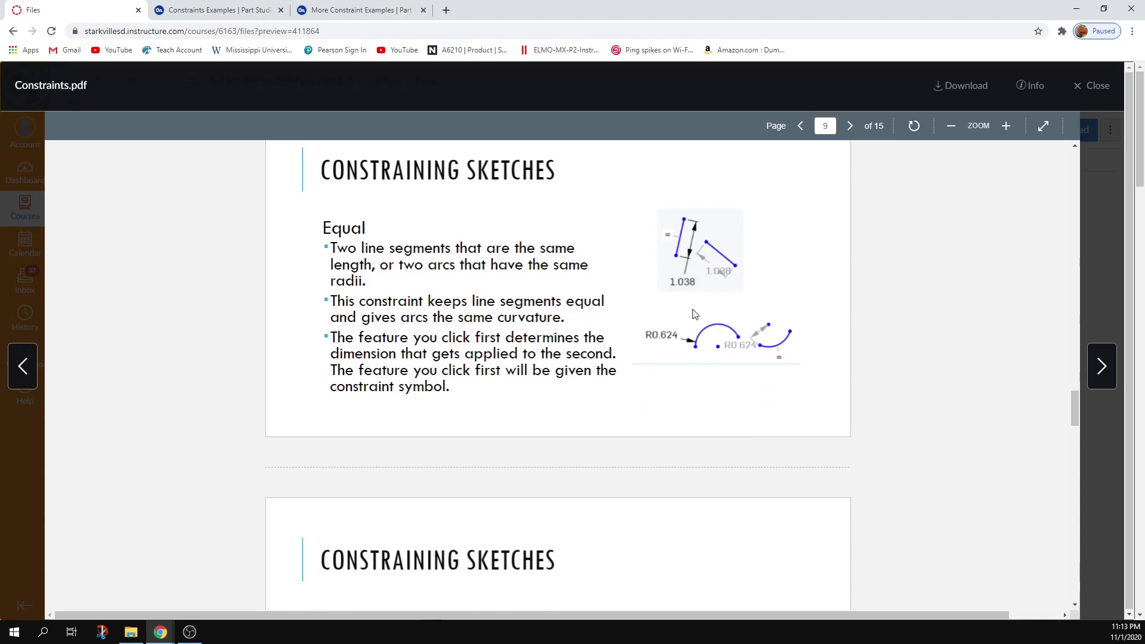
{"action": "scroll", "coordinate": [757, 376], "scroll_direction": "up", "scroll_amount": 2}
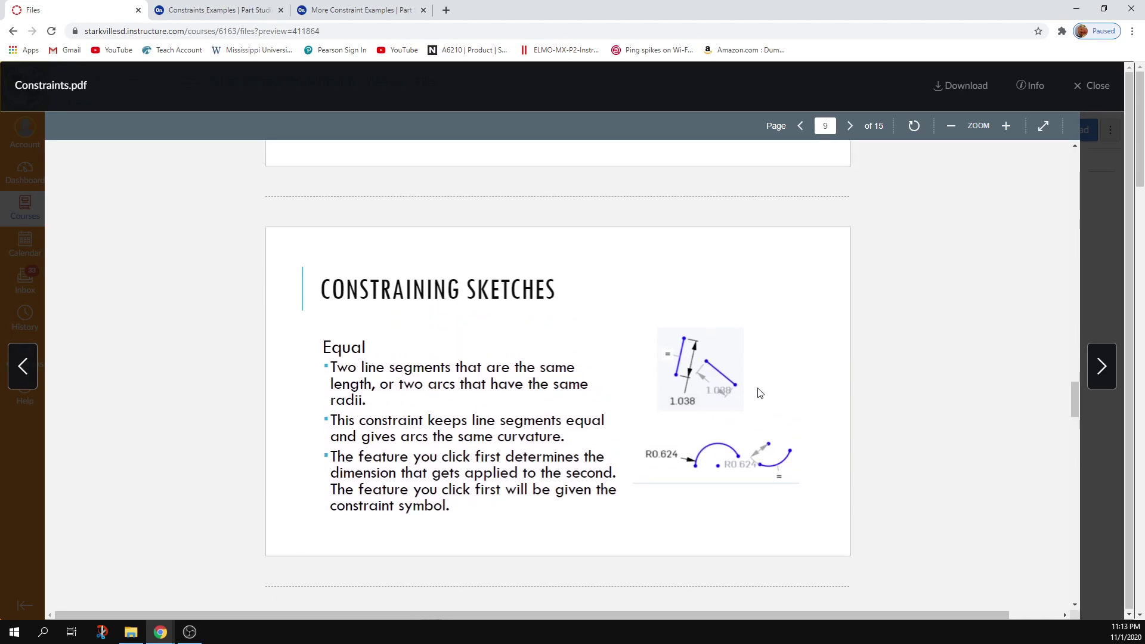
{"action": "scroll", "coordinate": [759, 392], "scroll_direction": "down", "scroll_amount": 2}
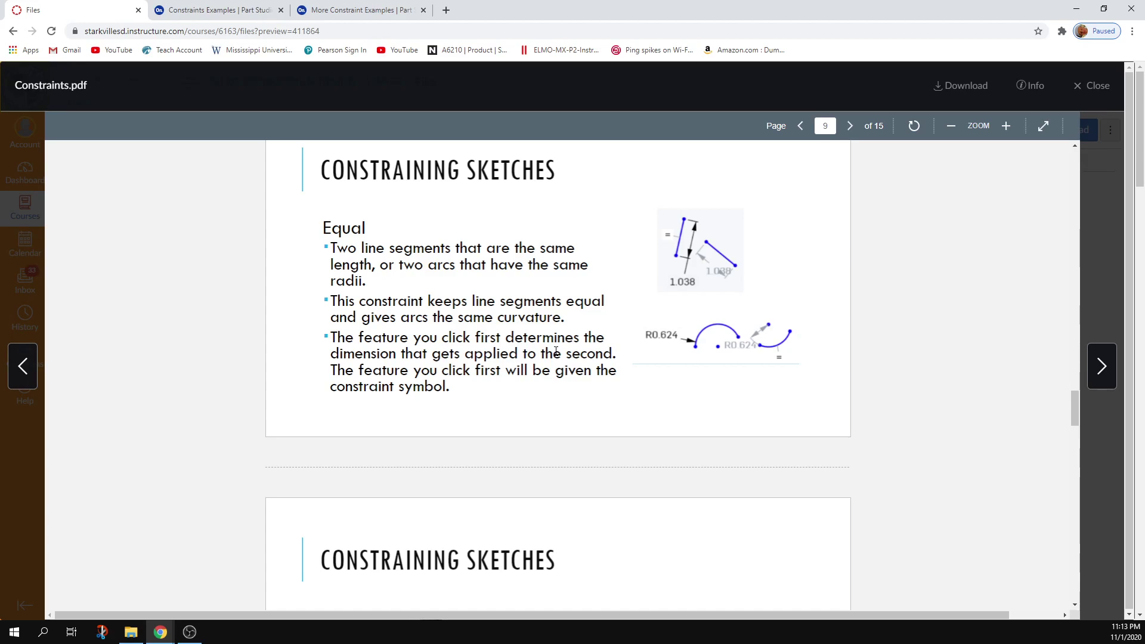
{"action": "scroll", "coordinate": [789, 439], "scroll_direction": "down", "scroll_amount": 6}
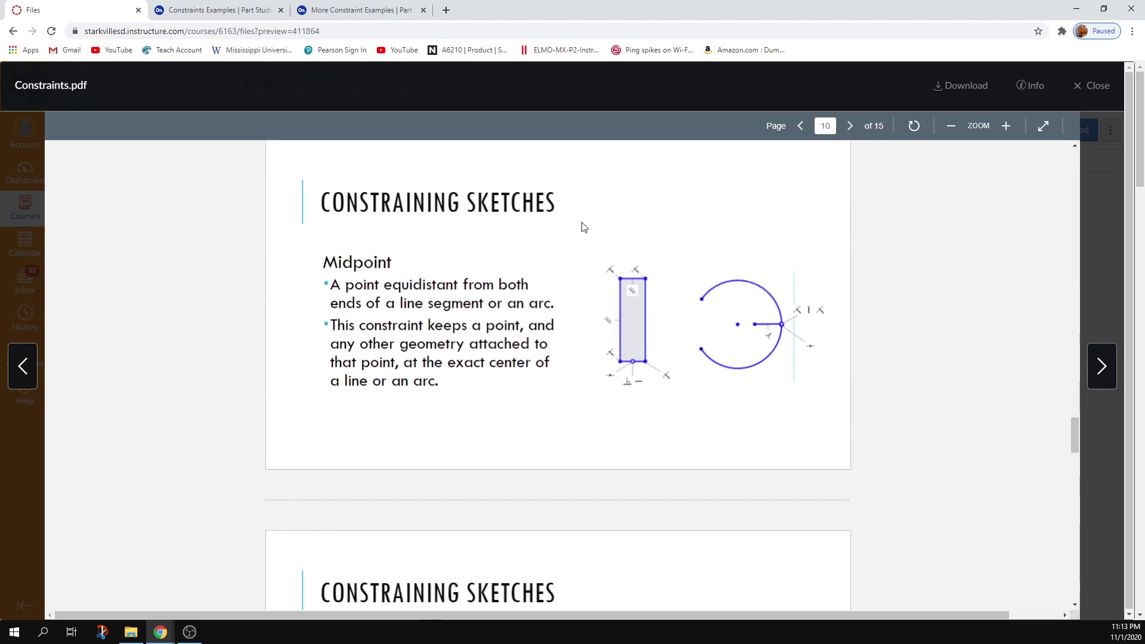
Return to the Onshape sketch and place a sketch point on the upper half of the standalone vertical line.
{"action": "left_click", "coordinate": [328, 9]}
{"action": "left_click", "coordinate": [242, 7]}
{"action": "scroll", "coordinate": [740, 437], "scroll_direction": "down", "scroll_amount": 3}
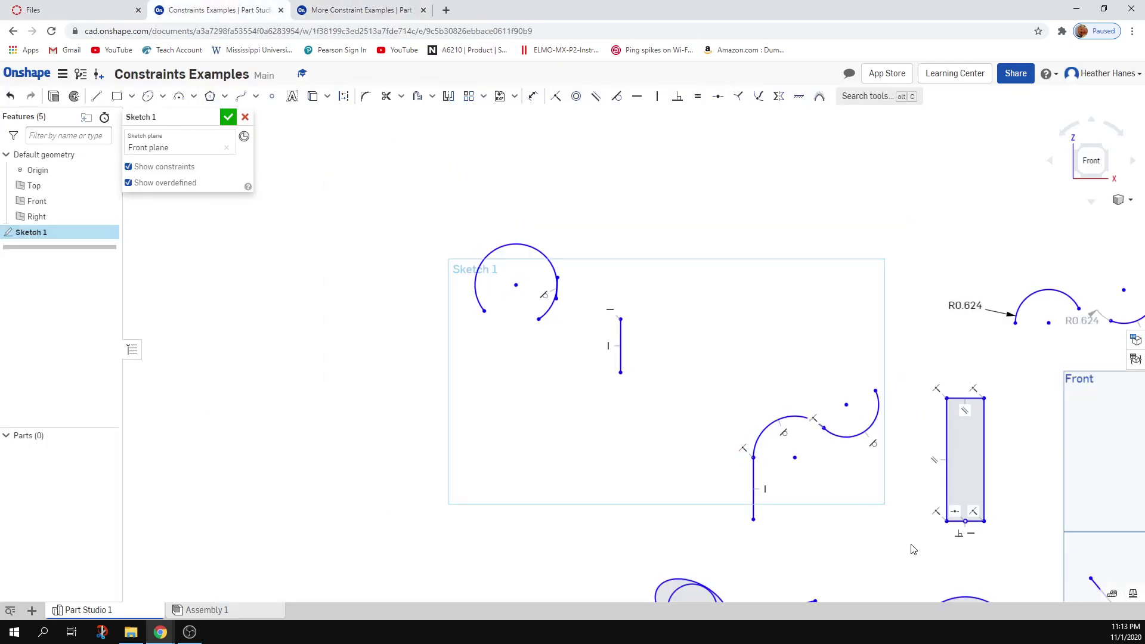
{"action": "middle_click_drag", "start_coordinate": [910, 545], "coordinate": [709, 399]}
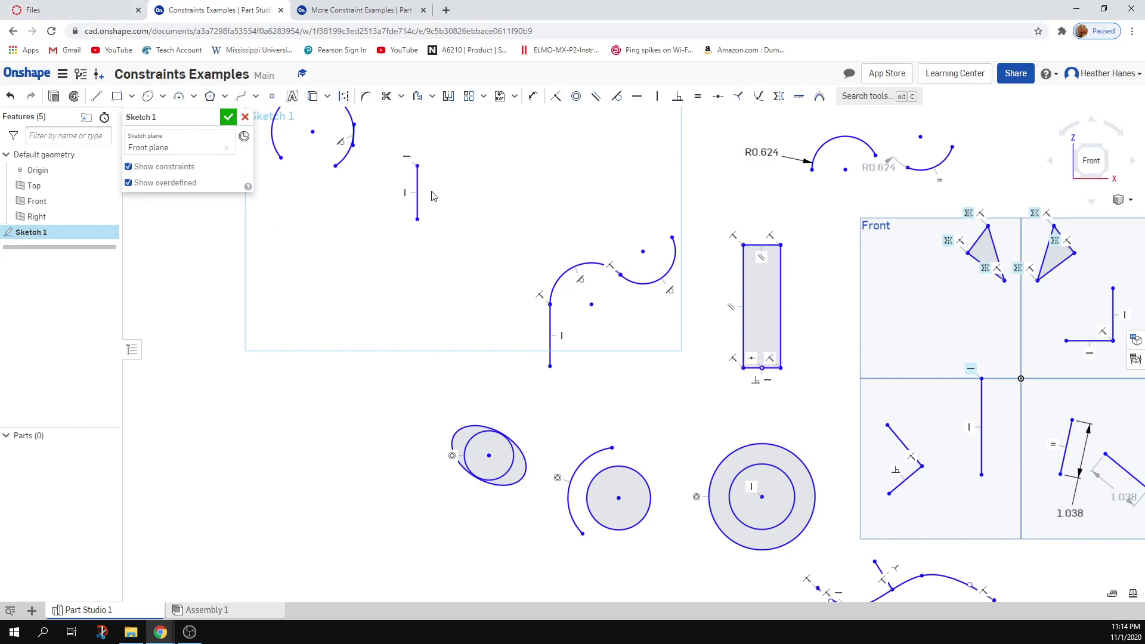
{"action": "scroll", "coordinate": [426, 217], "scroll_direction": "up", "scroll_amount": 3}
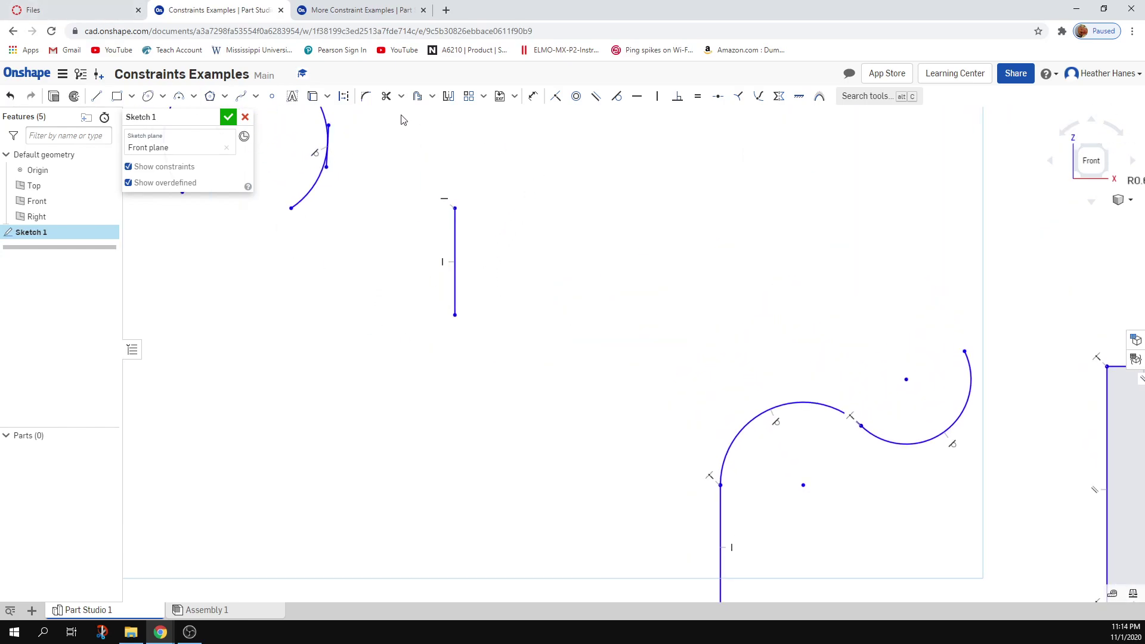
{"action": "left_click", "coordinate": [272, 97]}
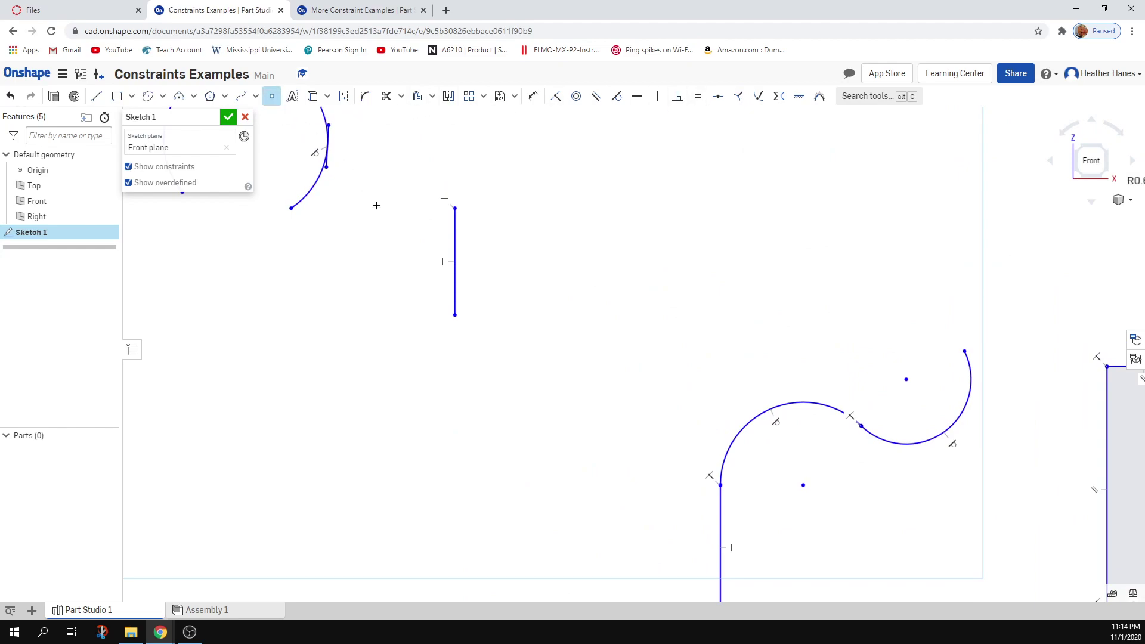
{"action": "left_click", "coordinate": [455, 244]}
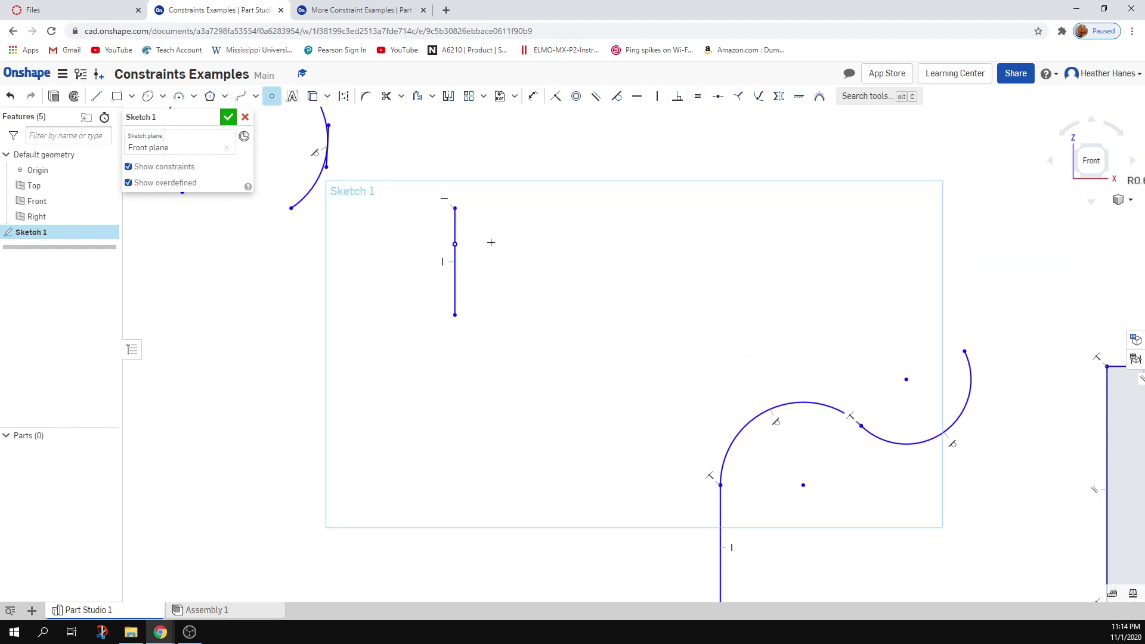
Apply a Midpoint constraint between the new point and the vertical line.
{"action": "left_click", "coordinate": [717, 96]}
{"action": "left_click", "coordinate": [456, 243]}
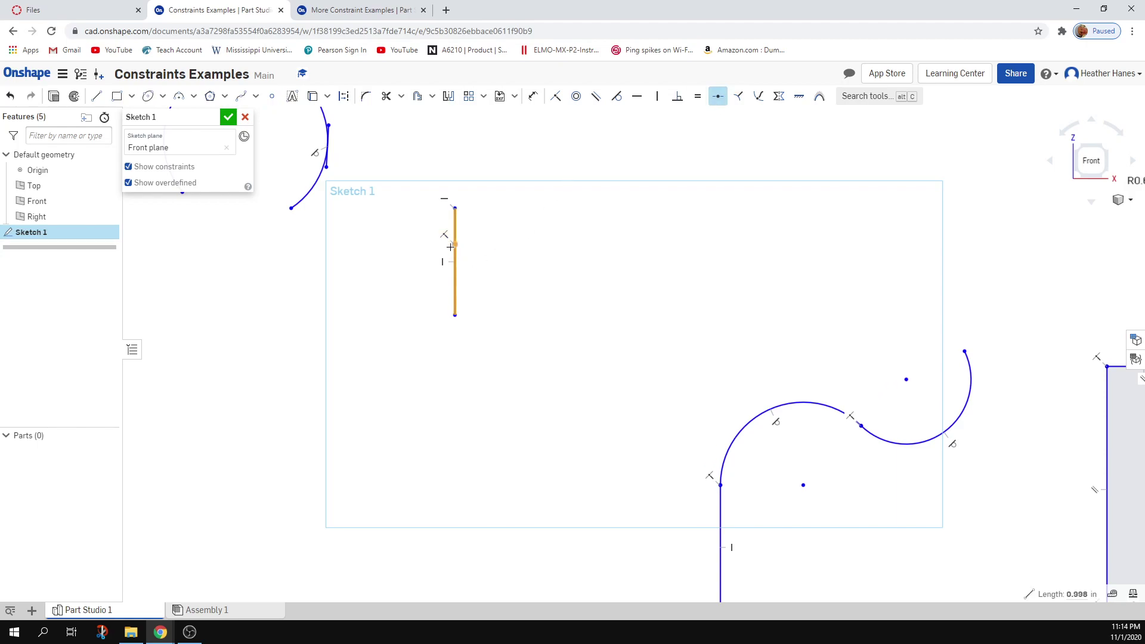
{"action": "left_click", "coordinate": [455, 250]}
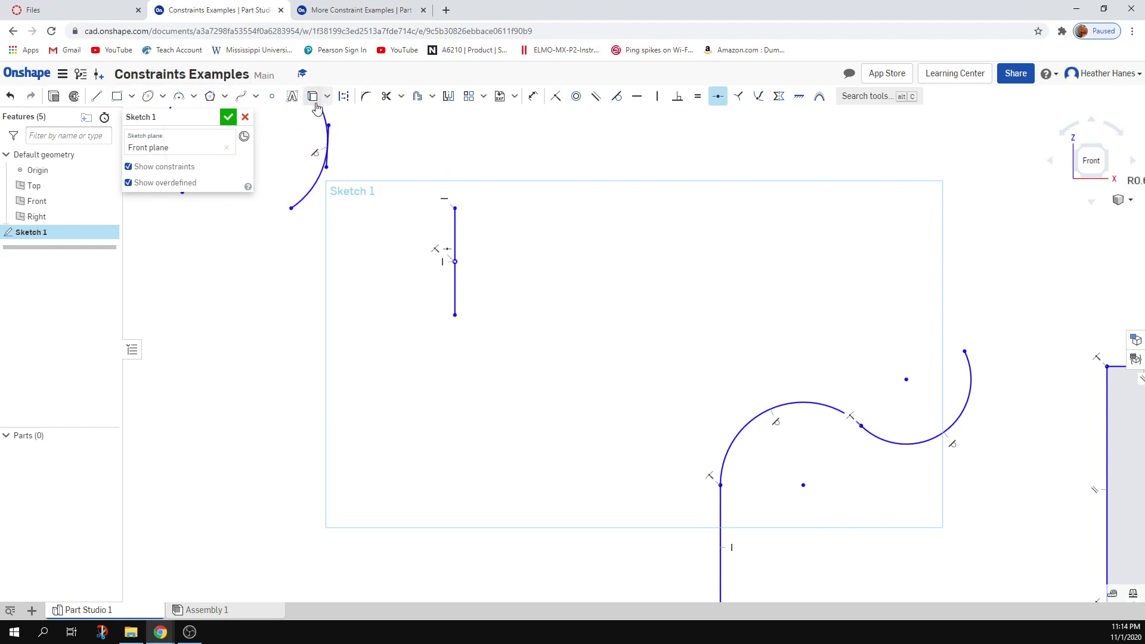
Sketch a diagonal line about 1.51 in long below the large arc, and a second line about 1.19 in long starting near its upper end.
{"action": "left_click", "coordinate": [95, 96]}
{"action": "left_click", "coordinate": [177, 328]}
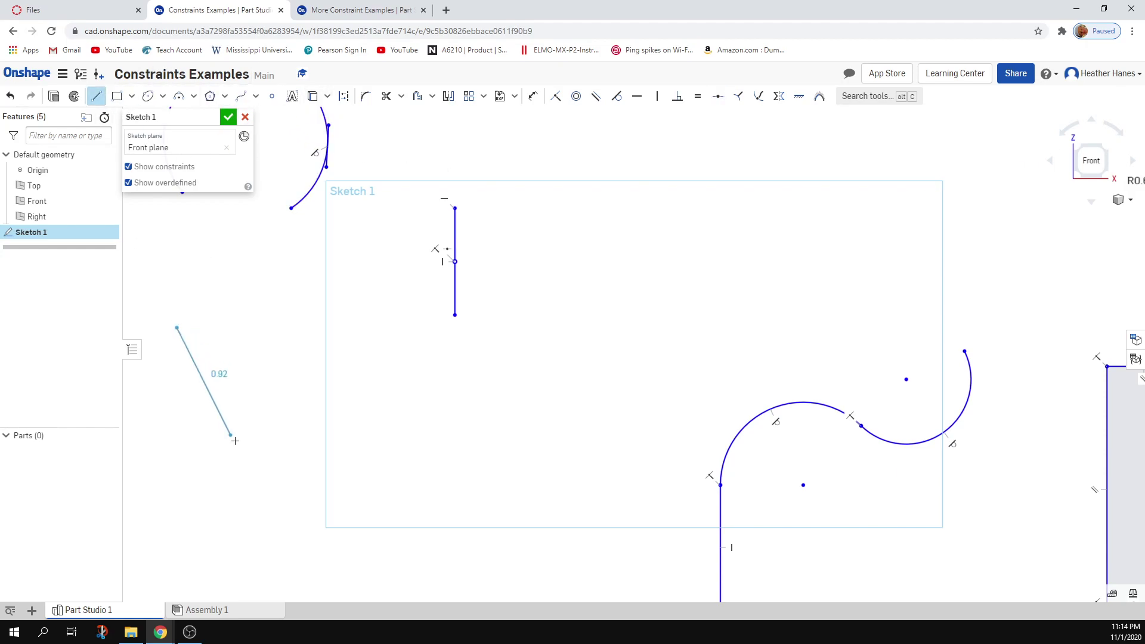
{"action": "left_click", "coordinate": [286, 446]}
{"action": "key", "text": "Escape"}
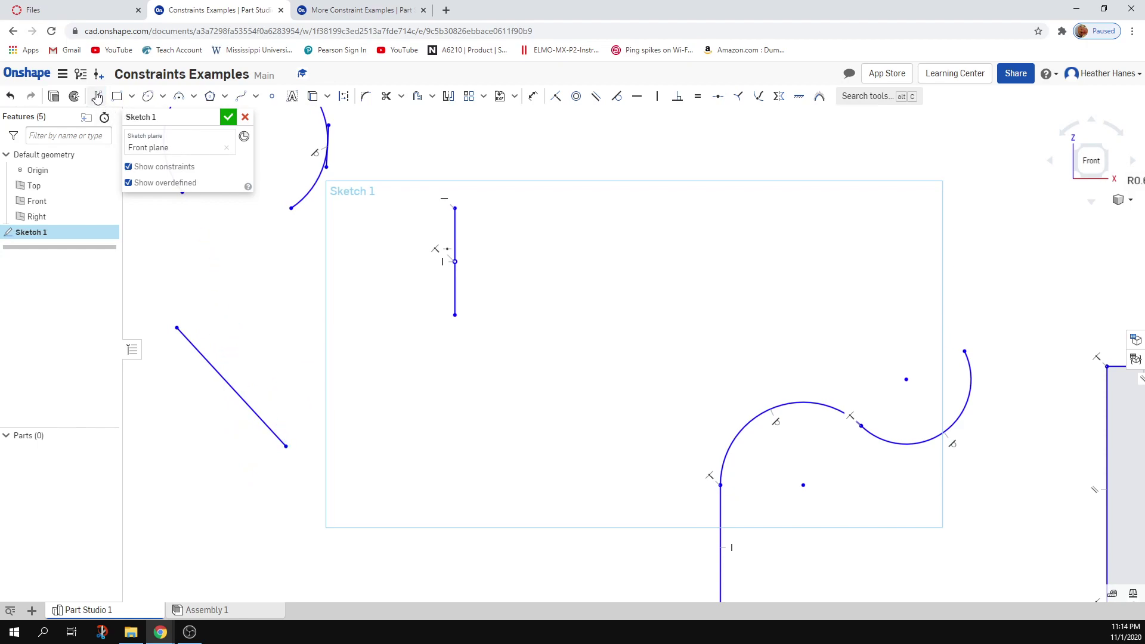
{"action": "left_click", "coordinate": [188, 340]}
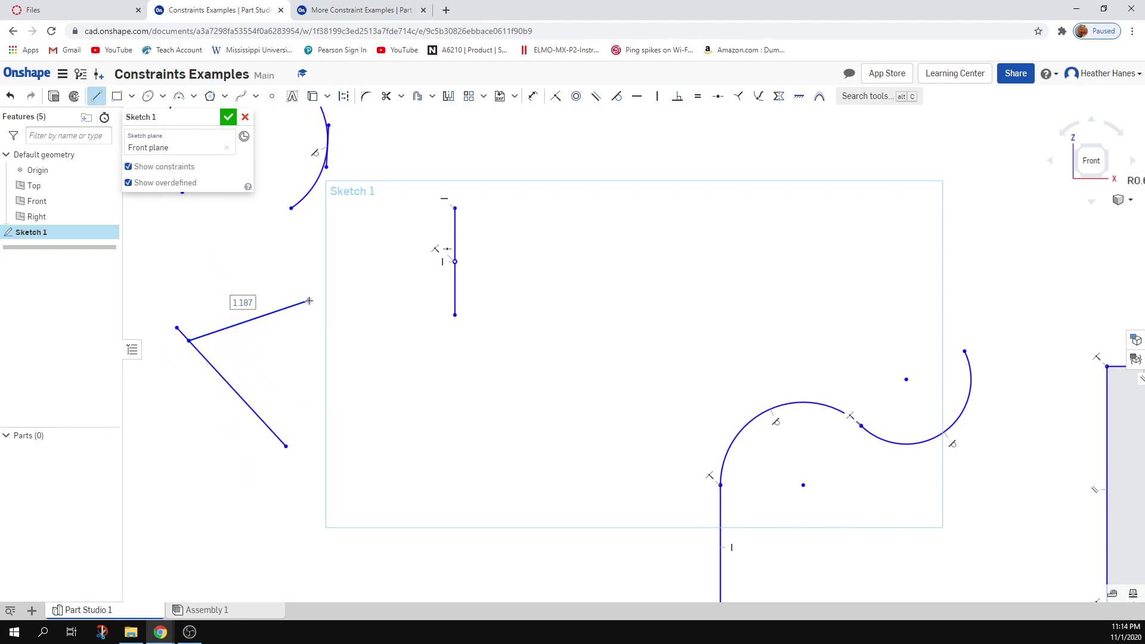
{"action": "left_click", "coordinate": [308, 300]}
{"action": "key", "text": "Escape"}
Constrain the second line's shared endpoint to the diagonal line's midpoint, and test it by moving the free end and the joint.
{"action": "left_click", "coordinate": [717, 96]}
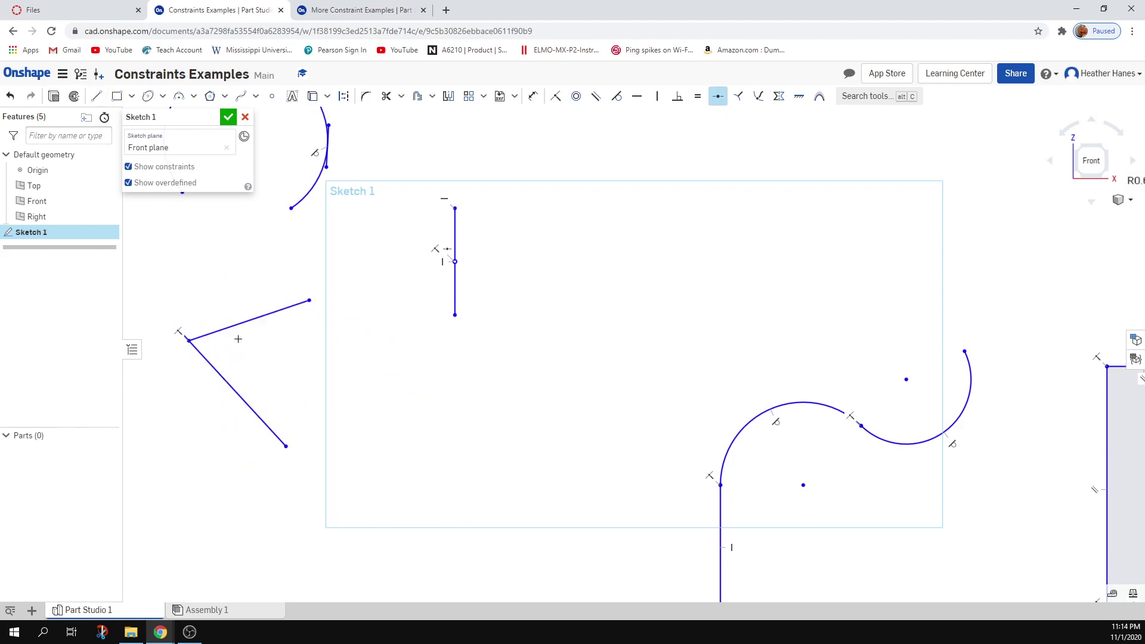
{"action": "left_click", "coordinate": [212, 366]}
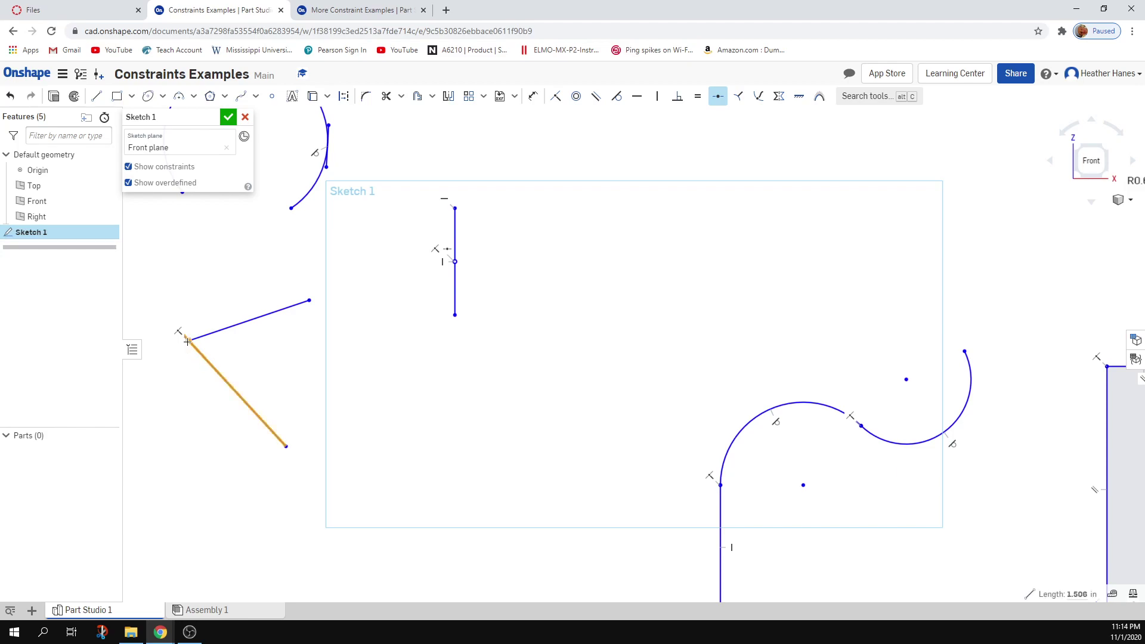
{"action": "left_click", "coordinate": [187, 341]}
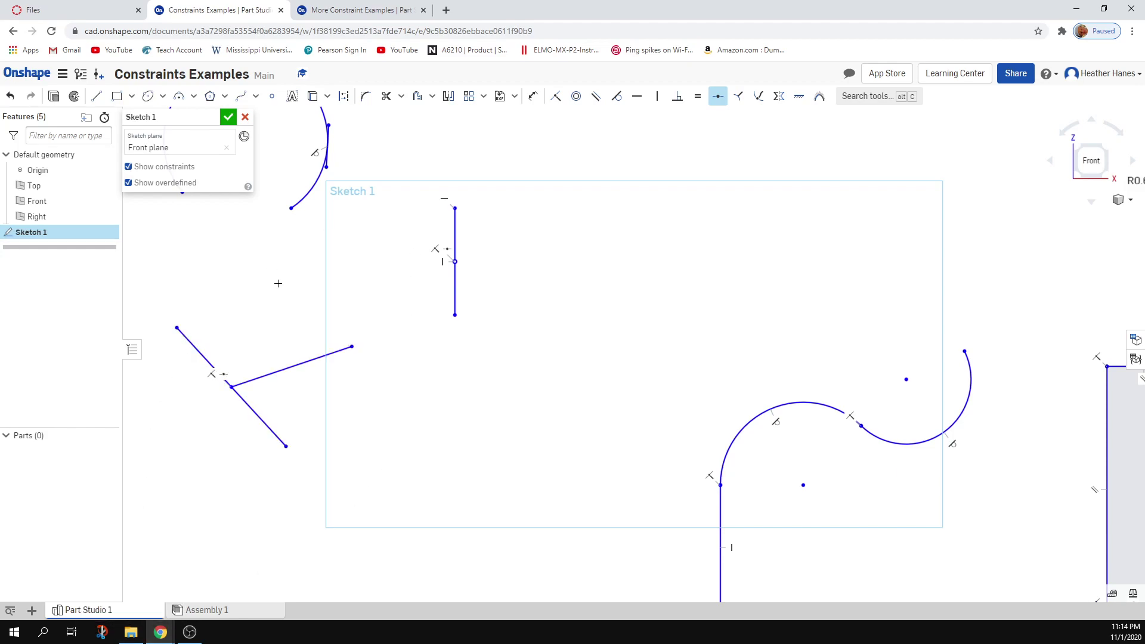
{"action": "key", "text": "Escape"}
{"action": "left_click_drag", "start_coordinate": [353, 346], "coordinate": [252, 266]}
{"action": "left_click_drag", "start_coordinate": [227, 390], "coordinate": [352, 413]}
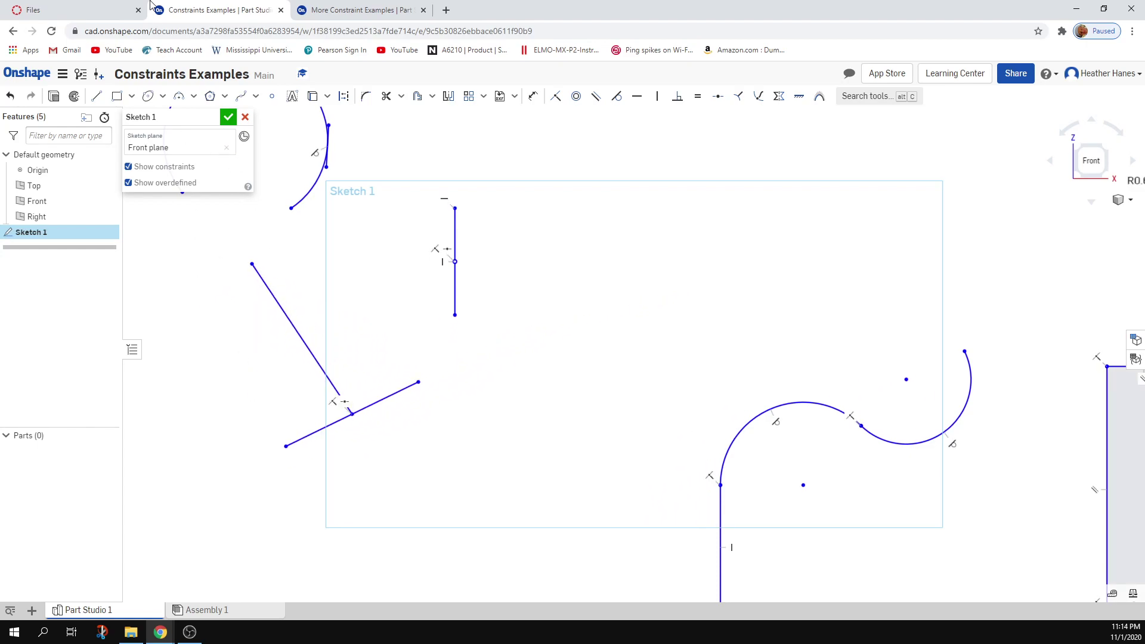
Check the Midpoint slide's arc example, return to the Onshape sketch and place a point at the large arc's midpoint.
{"action": "left_click", "coordinate": [96, 5]}
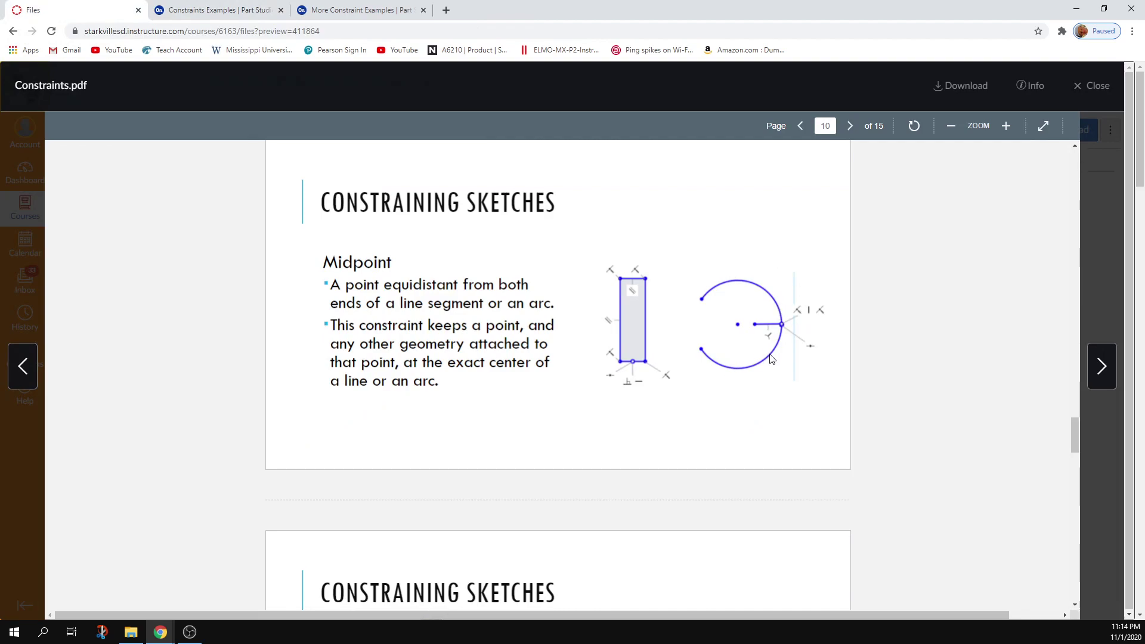
{"action": "left_click", "coordinate": [192, 6]}
{"action": "scroll", "coordinate": [358, 324], "scroll_direction": "up", "scroll_amount": 2}
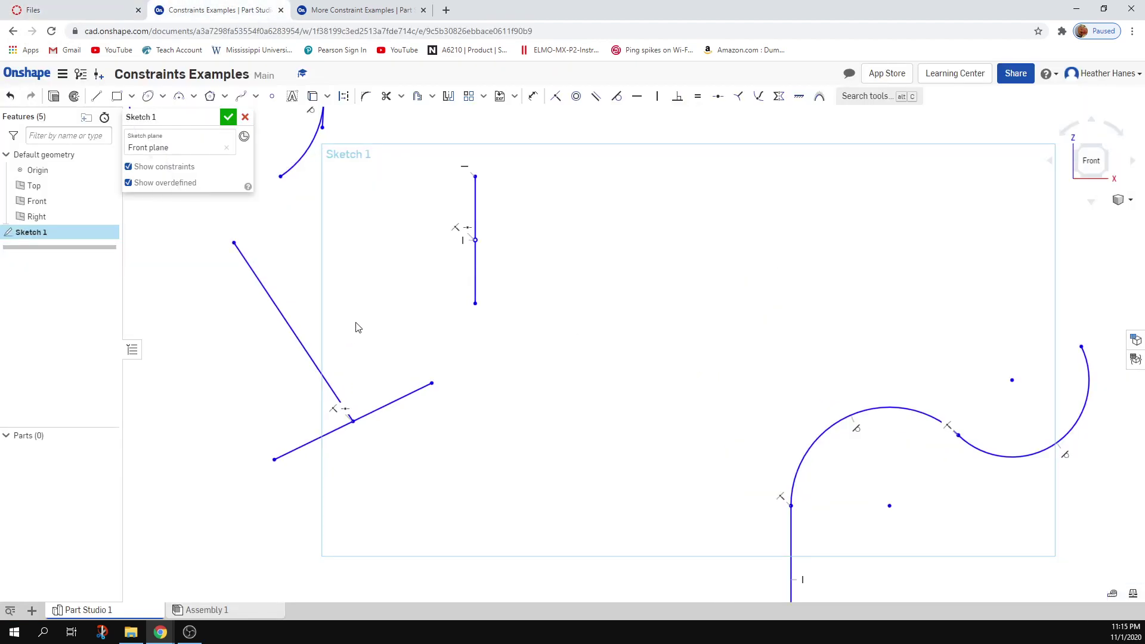
{"action": "middle_click_drag", "start_coordinate": [358, 324], "coordinate": [467, 519]}
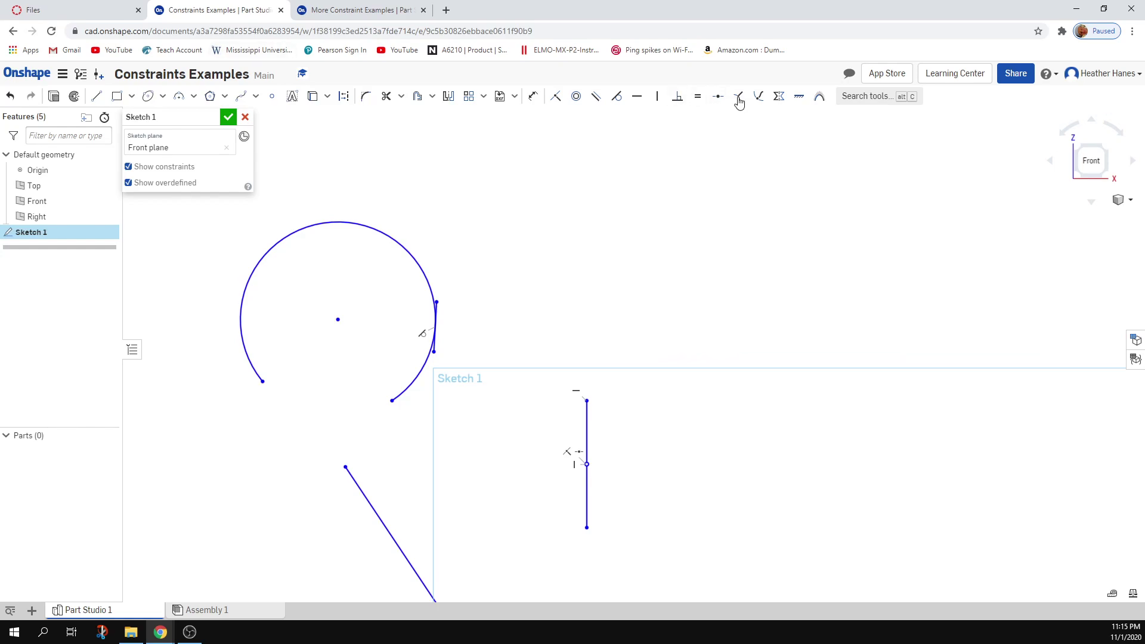
{"action": "left_click", "coordinate": [271, 96]}
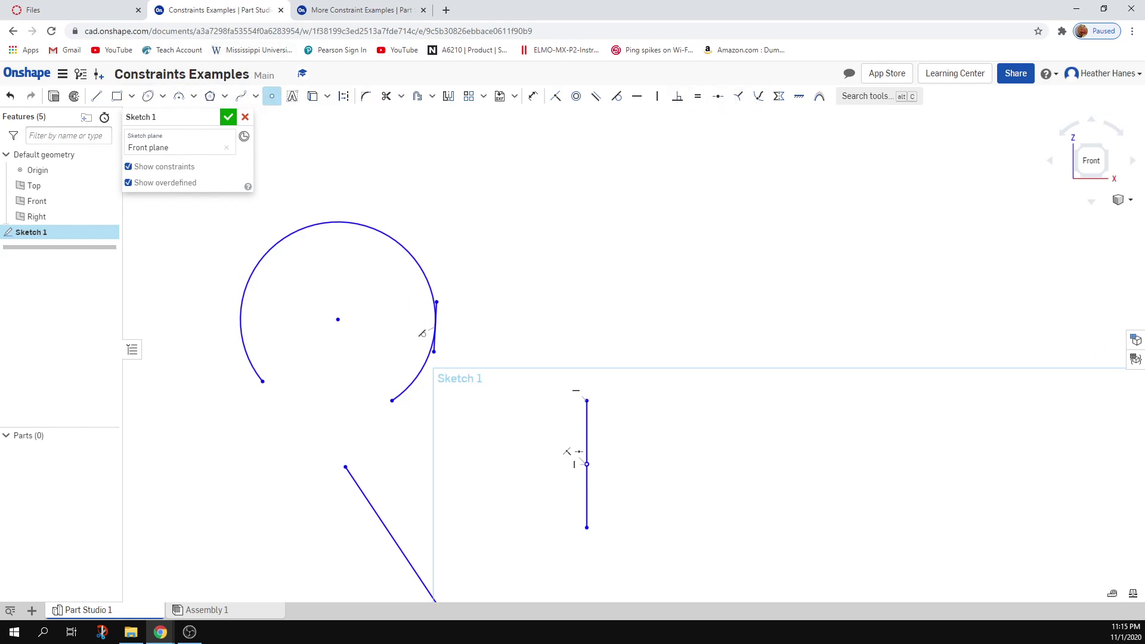
{"action": "left_click", "coordinate": [351, 223]}
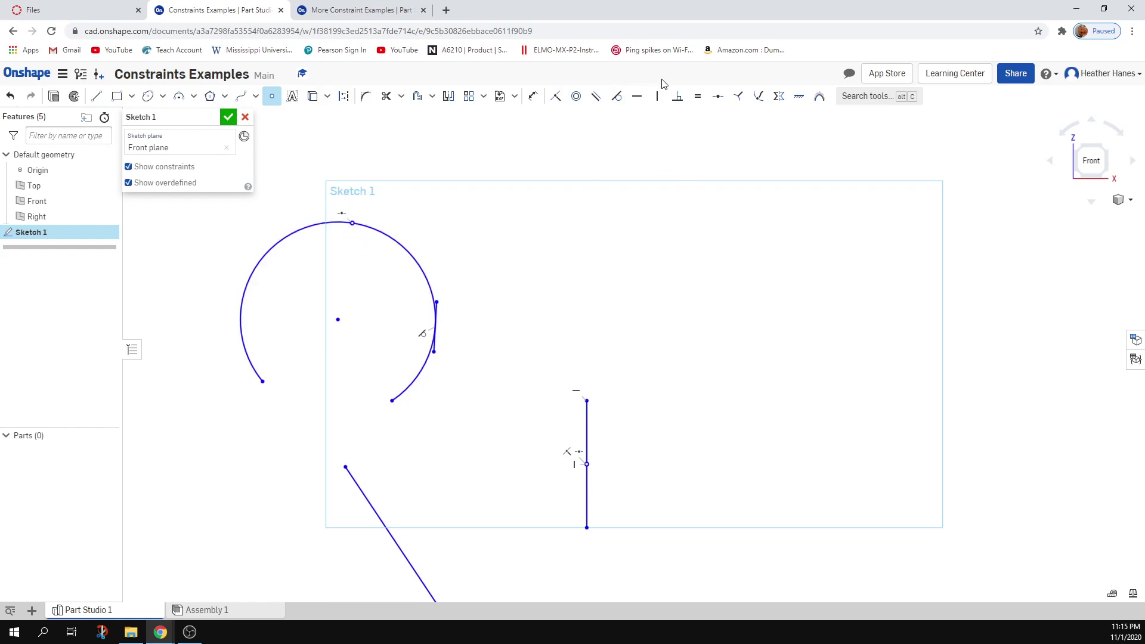
{"action": "left_click", "coordinate": [272, 96]}
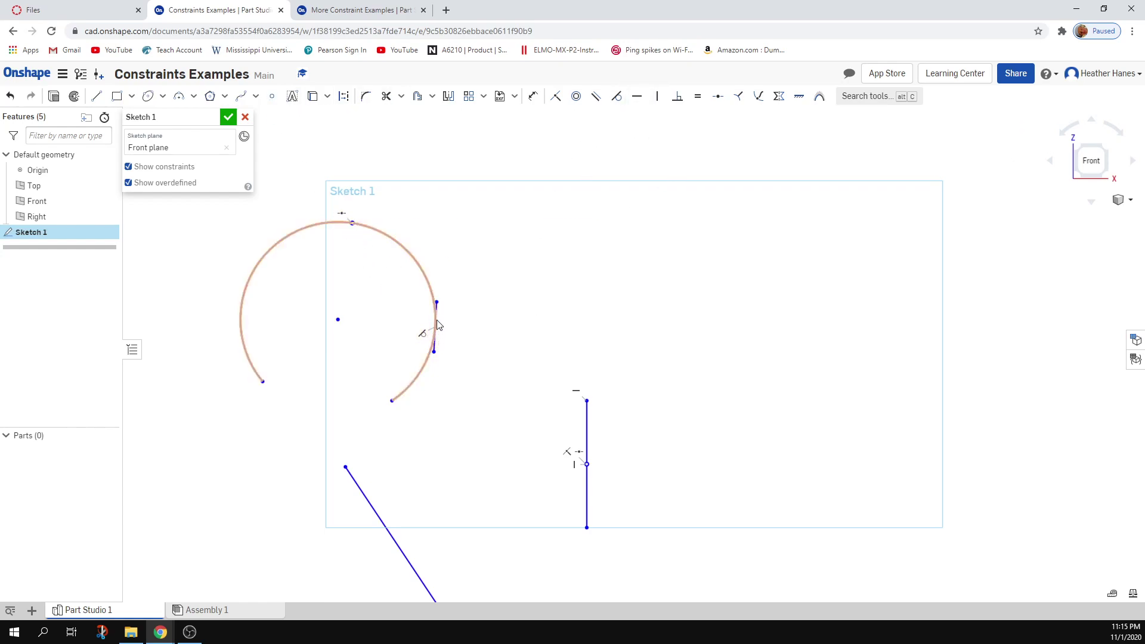
Make the short tangent line coincident with the arc's midpoint and slide the line onto that point.
{"action": "left_click_drag", "start_coordinate": [435, 309], "coordinate": [367, 297]}
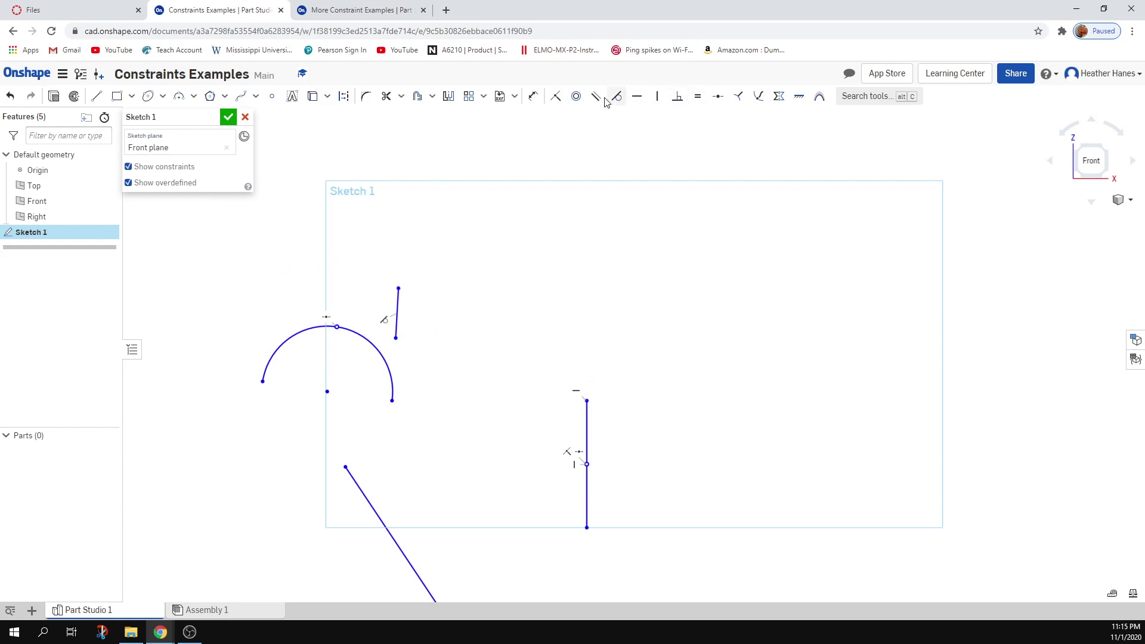
{"action": "left_click", "coordinate": [556, 98]}
{"action": "left_click", "coordinate": [337, 325]}
{"action": "left_click", "coordinate": [396, 303]}
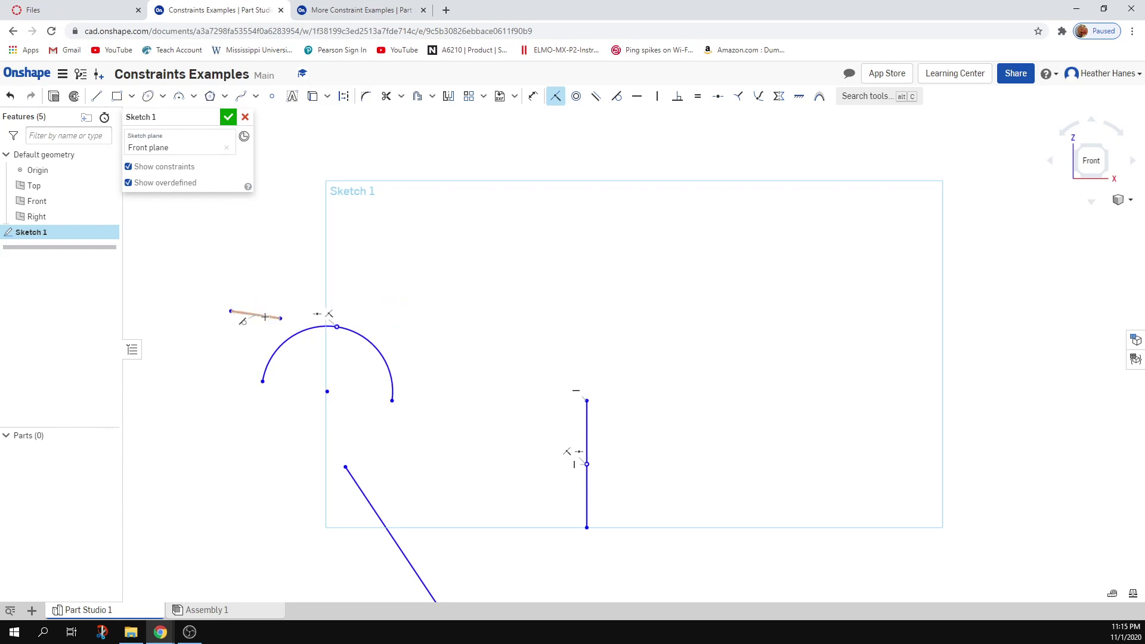
{"action": "left_click", "coordinate": [555, 96]}
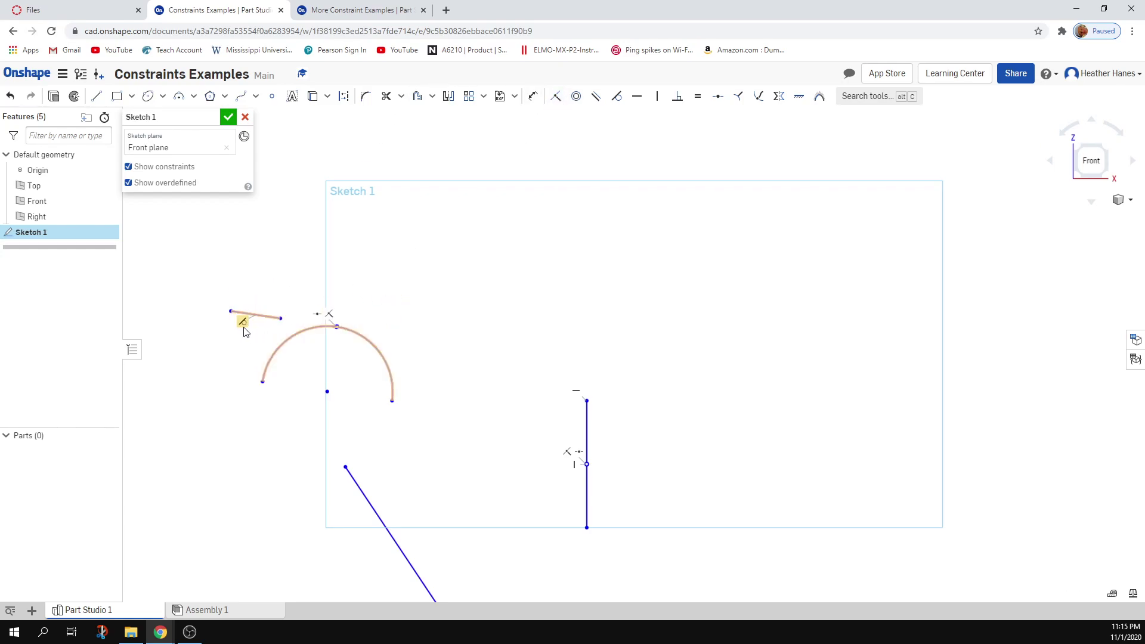
{"action": "left_click_drag", "start_coordinate": [271, 321], "coordinate": [339, 323]}
{"action": "scroll", "coordinate": [337, 307], "scroll_direction": "up", "scroll_amount": 1}
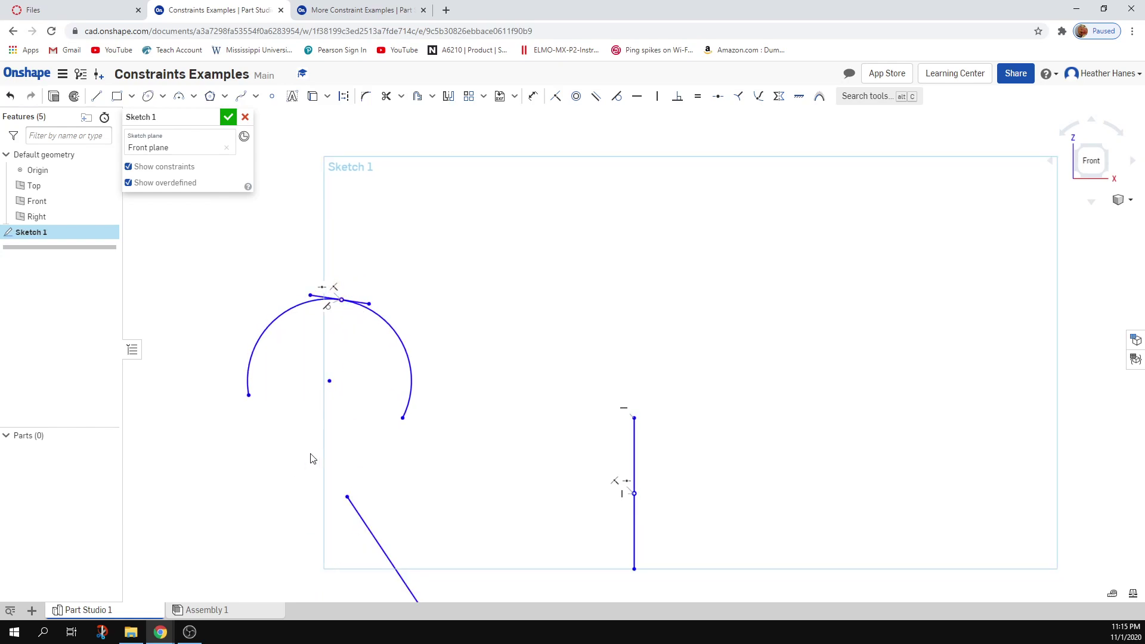
Switch to Constraints.pdf and read on from the Midpoint slide to the Normal slide.
{"action": "left_click", "coordinate": [88, 9]}
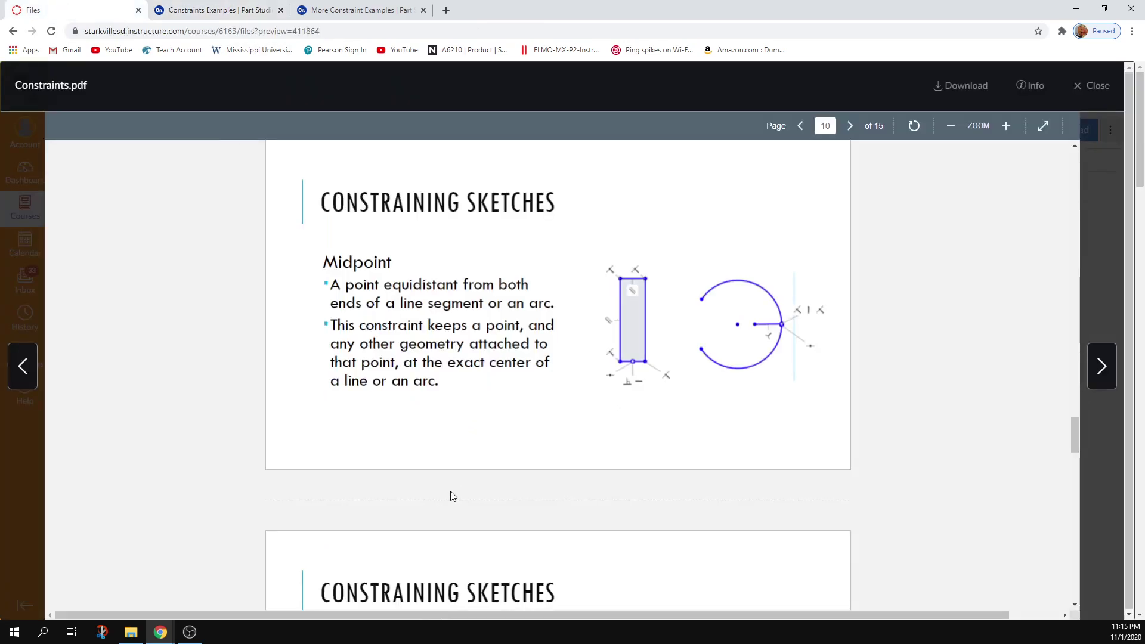
{"action": "scroll", "coordinate": [452, 495], "scroll_direction": "down", "scroll_amount": 2}
{"action": "scroll", "coordinate": [473, 462], "scroll_direction": "down", "scroll_amount": 4}
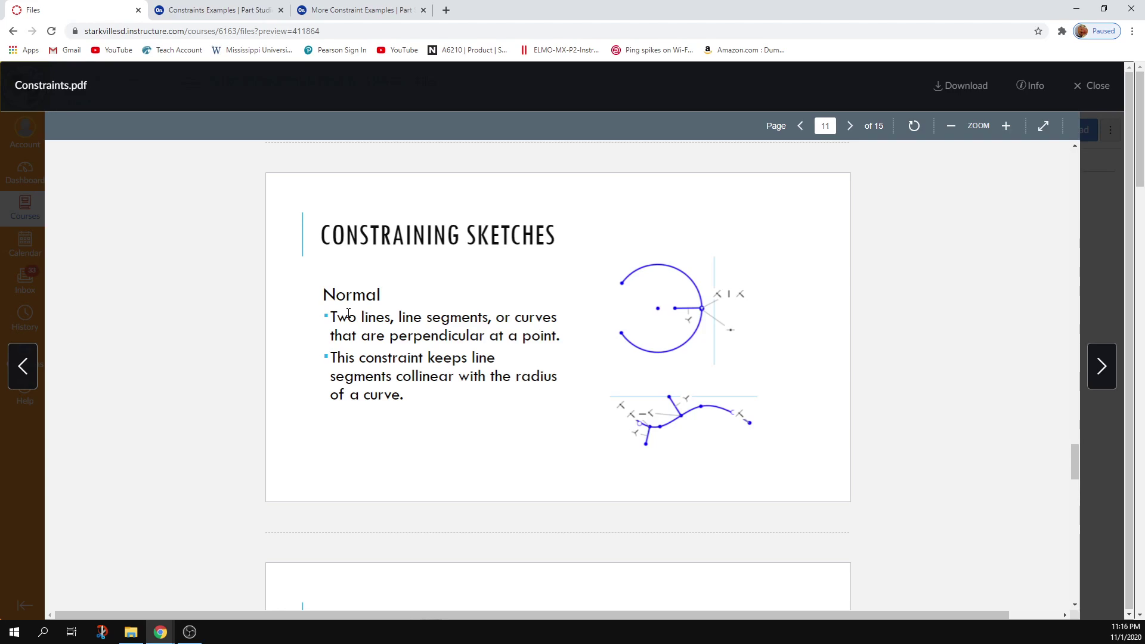
Return to the Onshape sketch and draw a three-point arc of about 0.441 in radius above the vertical line, opening upward.
{"action": "left_click", "coordinate": [170, 6]}
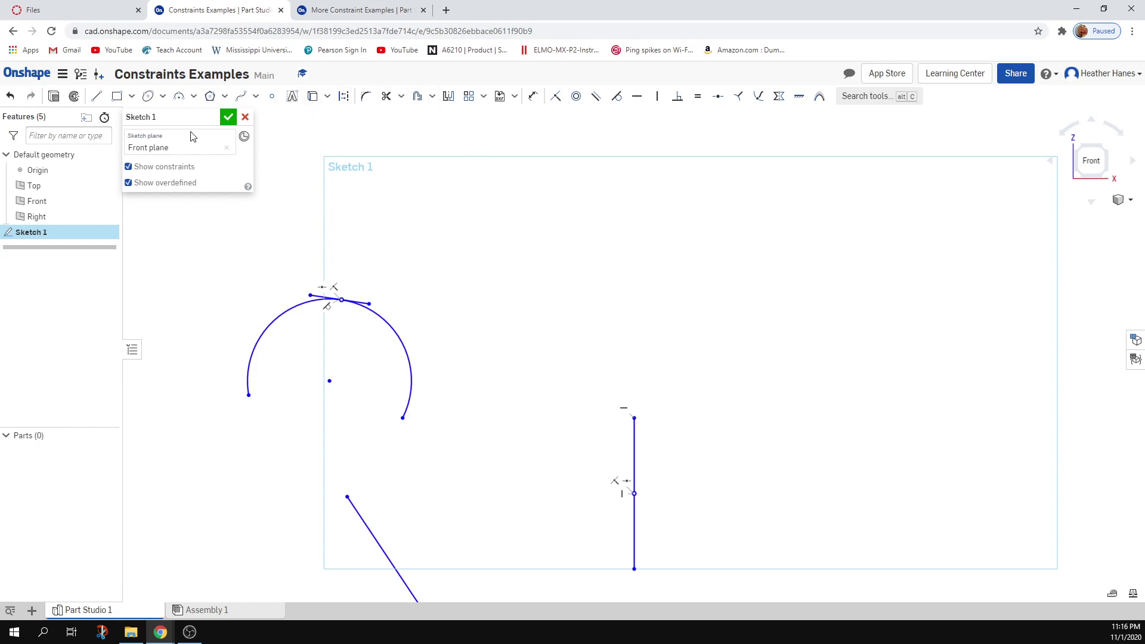
{"action": "left_click", "coordinate": [178, 96]}
{"action": "left_click", "coordinate": [503, 263]}
{"action": "left_click", "coordinate": [618, 216]}
{"action": "left_click", "coordinate": [629, 319]}
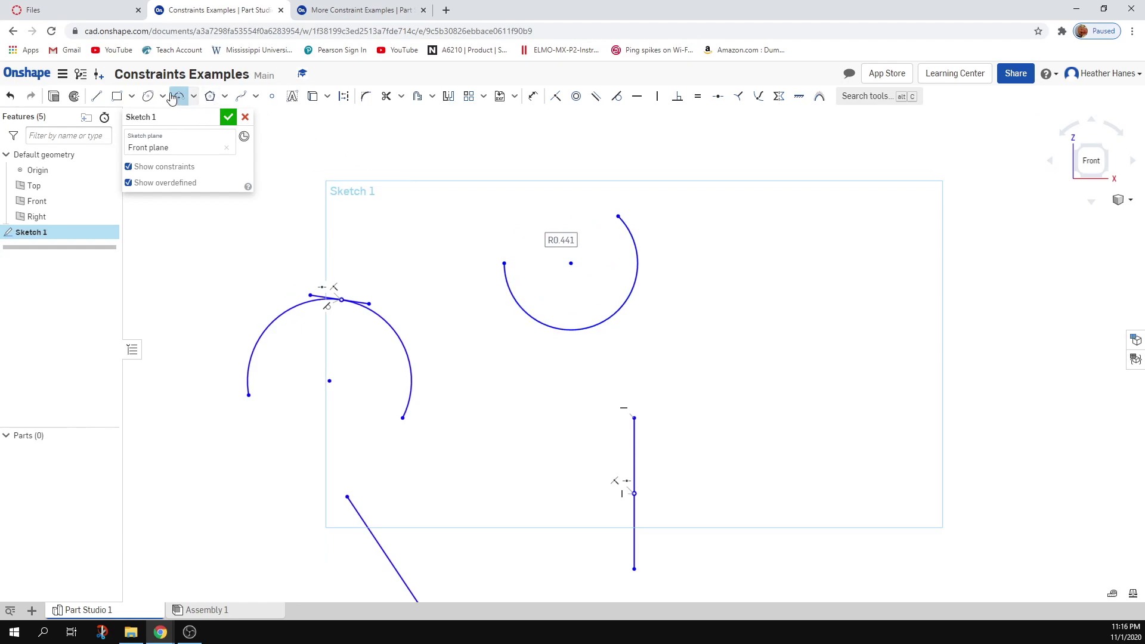
Draw a line about 0.968 in long from the lower-left of the new arc, sloping down and away from it.
{"action": "left_click", "coordinate": [97, 96]}
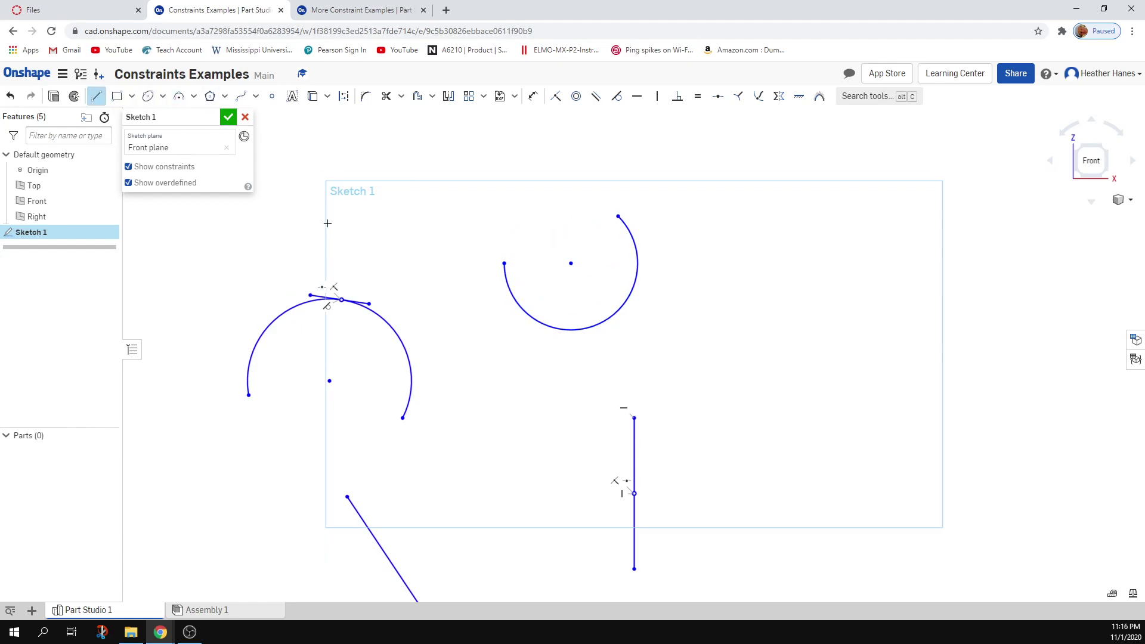
{"action": "left_click", "coordinate": [548, 327]}
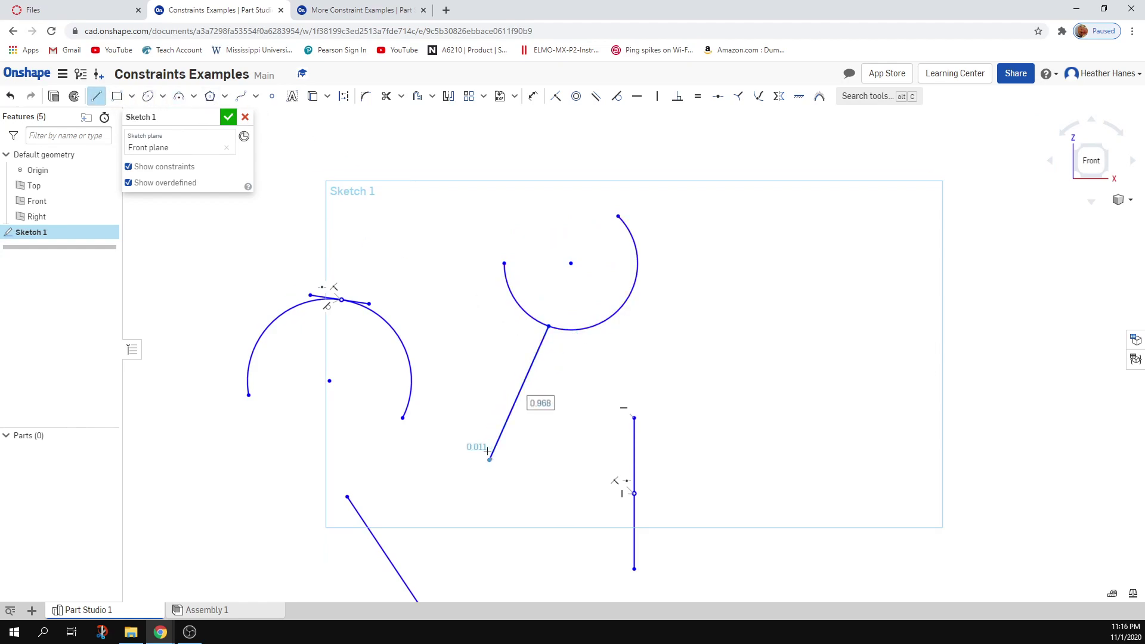
{"action": "left_click", "coordinate": [489, 459]}
{"action": "left_click", "coordinate": [97, 96]}
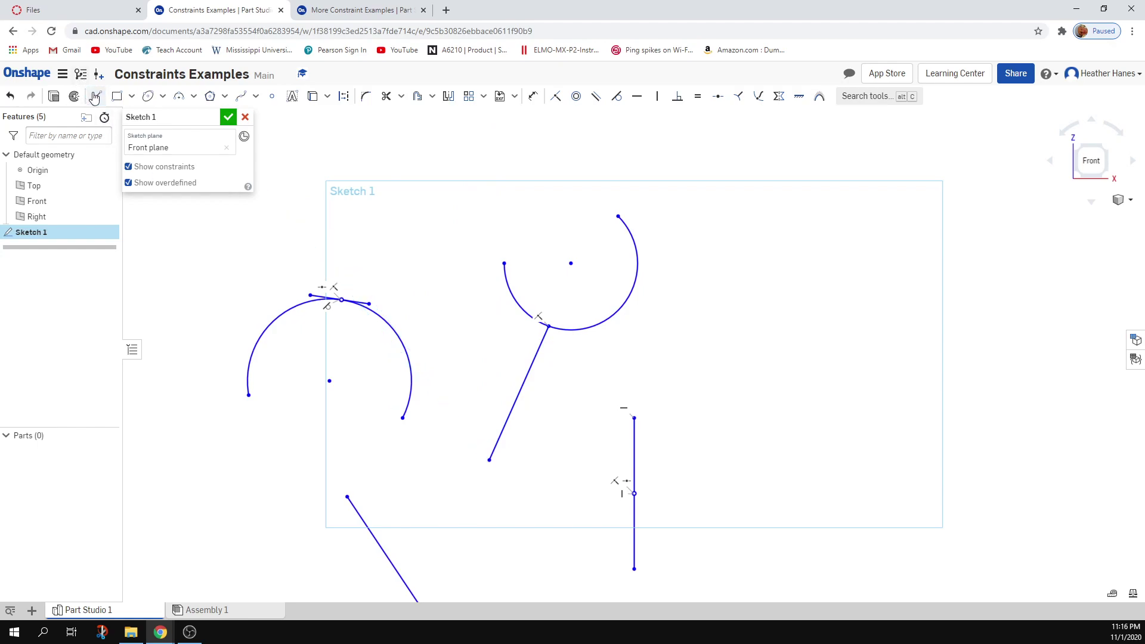
Apply a Normal constraint between the sloping line and the arc, and move the line's free end to the inside of the arc.
{"action": "left_click", "coordinate": [737, 96]}
{"action": "left_click", "coordinate": [519, 393]}
{"action": "left_click", "coordinate": [577, 327]}
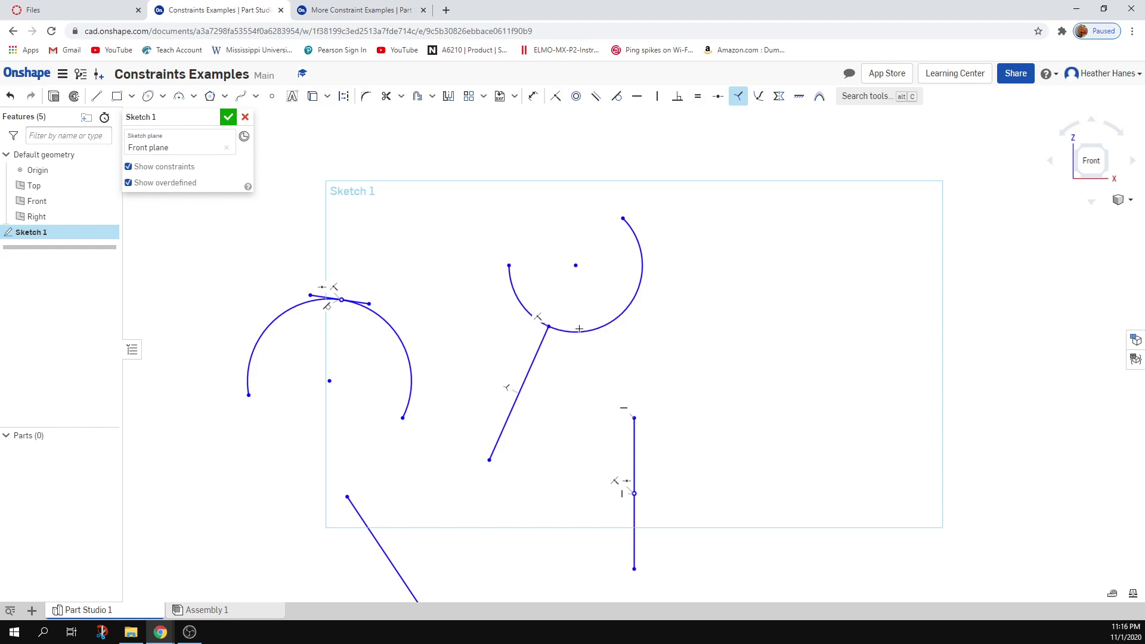
{"action": "left_click", "coordinate": [745, 98]}
{"action": "mouse_move", "coordinate": [489, 460]}
{"action": "left_mouse_down"}
{"action": "mouse_move", "coordinate": [685, 421]}
{"action": "mouse_move", "coordinate": [805, 281]}
{"action": "mouse_move", "coordinate": [772, 416]}
{"action": "mouse_move", "coordinate": [498, 492]}
{"action": "mouse_move", "coordinate": [382, 328]}
{"action": "mouse_move", "coordinate": [394, 414]}
{"action": "mouse_move", "coordinate": [668, 484]}
{"action": "mouse_move", "coordinate": [797, 267]}
{"action": "mouse_move", "coordinate": [784, 227]}
{"action": "mouse_move", "coordinate": [639, 252]}
{"action": "mouse_move", "coordinate": [608, 286]}
{"action": "mouse_move", "coordinate": [558, 280]}
{"action": "mouse_move", "coordinate": [679, 303]}
{"action": "mouse_move", "coordinate": [589, 271]}
{"action": "mouse_move", "coordinate": [585, 290]}
{"action": "left_mouse_up"}
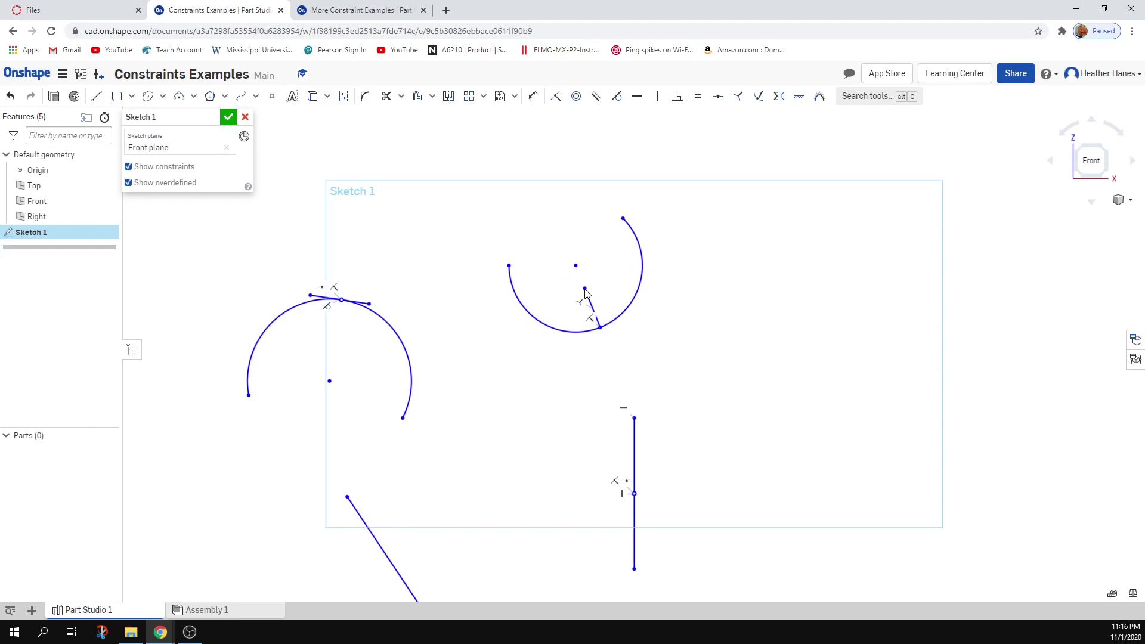
Draw a second line about 0.739 in long from the normal line's endpoint on the arc, sloping down outside it.
{"action": "left_click", "coordinate": [97, 96]}
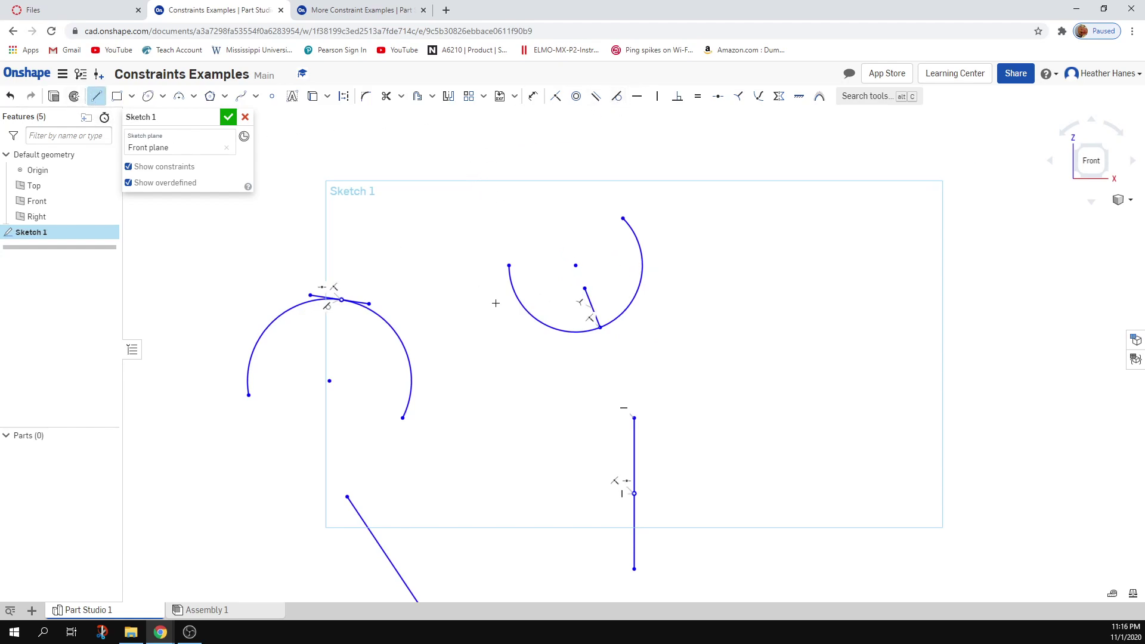
{"action": "left_click", "coordinate": [600, 327]}
{"action": "left_click", "coordinate": [504, 385]}
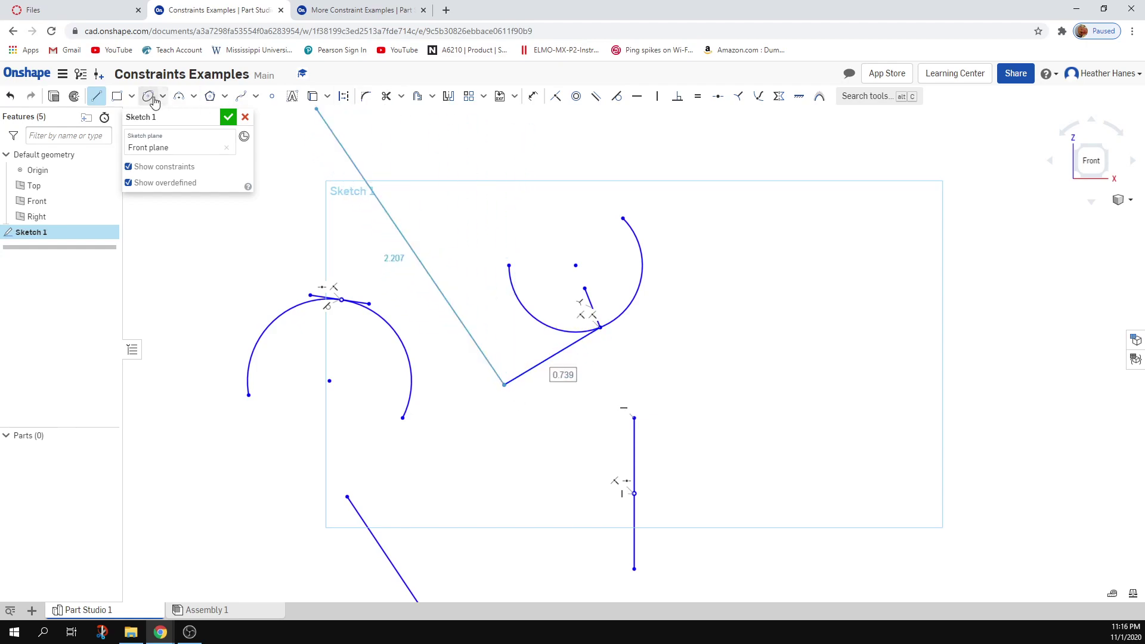
{"action": "left_click", "coordinate": [96, 96]}
Make the second line tangent to the arc and shift the shared contact point slightly to test the constraint.
{"action": "left_click", "coordinate": [616, 96]}
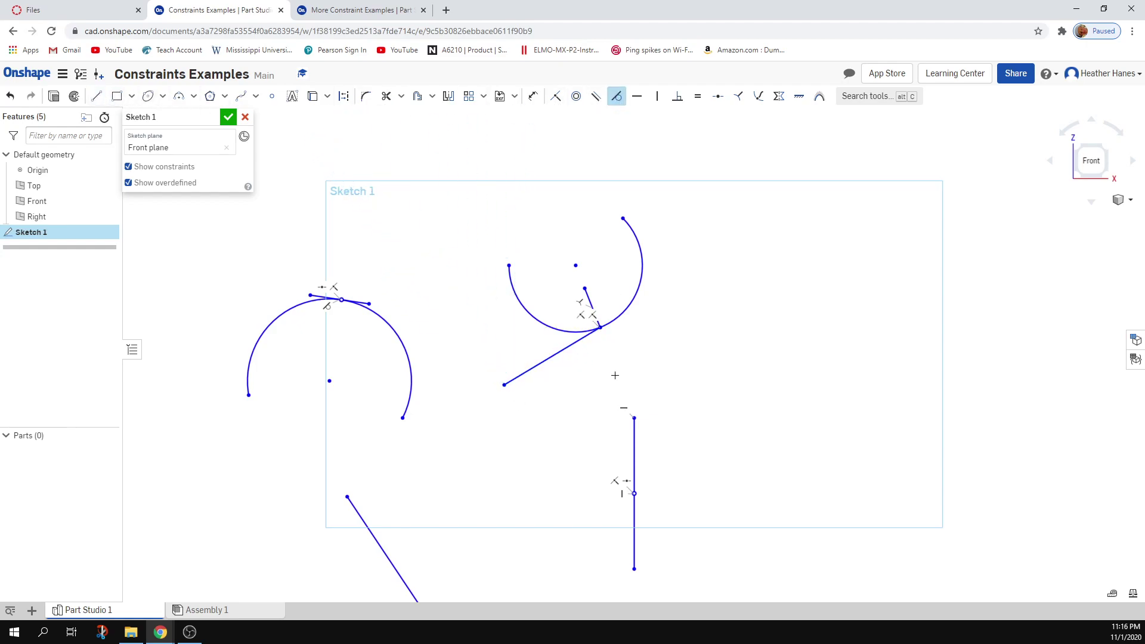
{"action": "left_click", "coordinate": [551, 356]}
{"action": "left_click", "coordinate": [531, 318]}
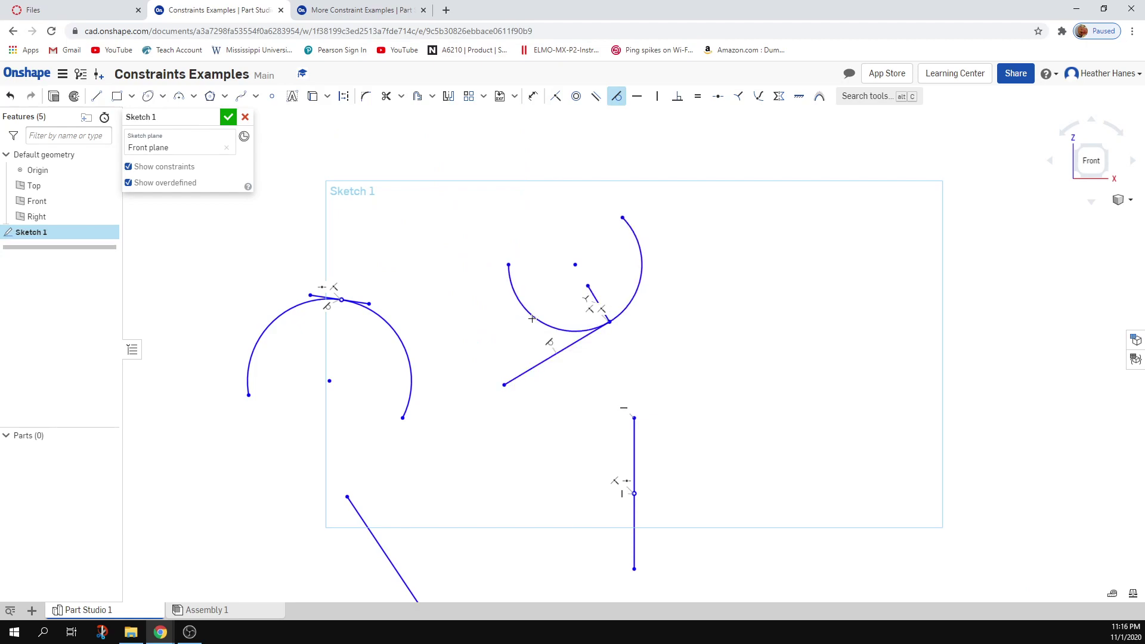
{"action": "left_click", "coordinate": [617, 96]}
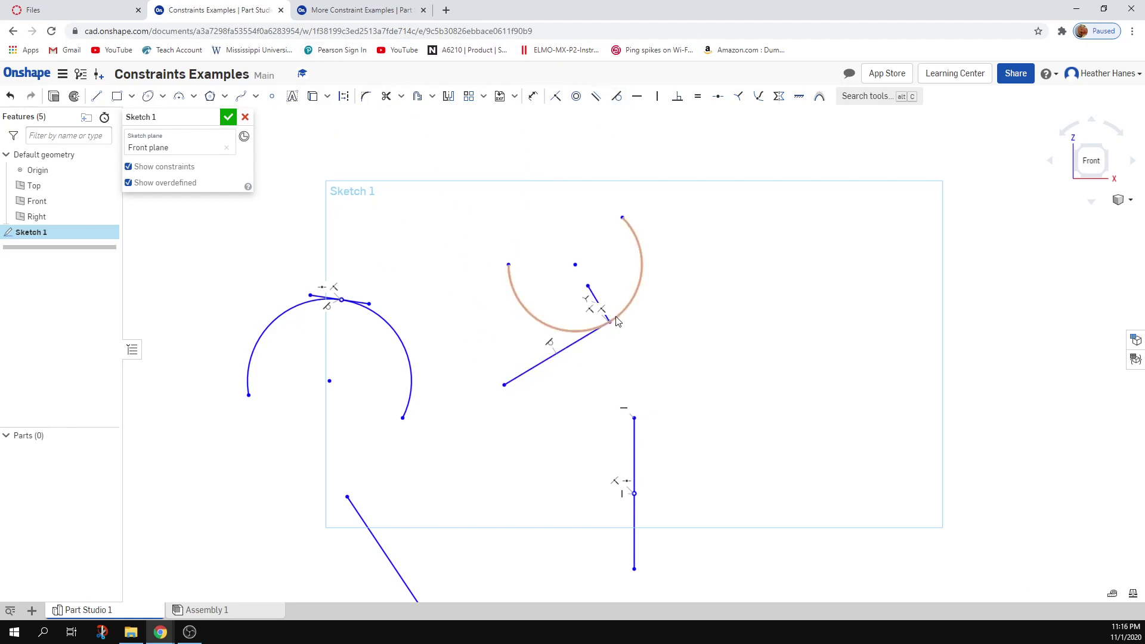
{"action": "mouse_move", "coordinate": [613, 322]}
{"action": "left_mouse_down"}
{"action": "mouse_move", "coordinate": [625, 304]}
{"action": "mouse_move", "coordinate": [599, 325]}
{"action": "left_mouse_up"}
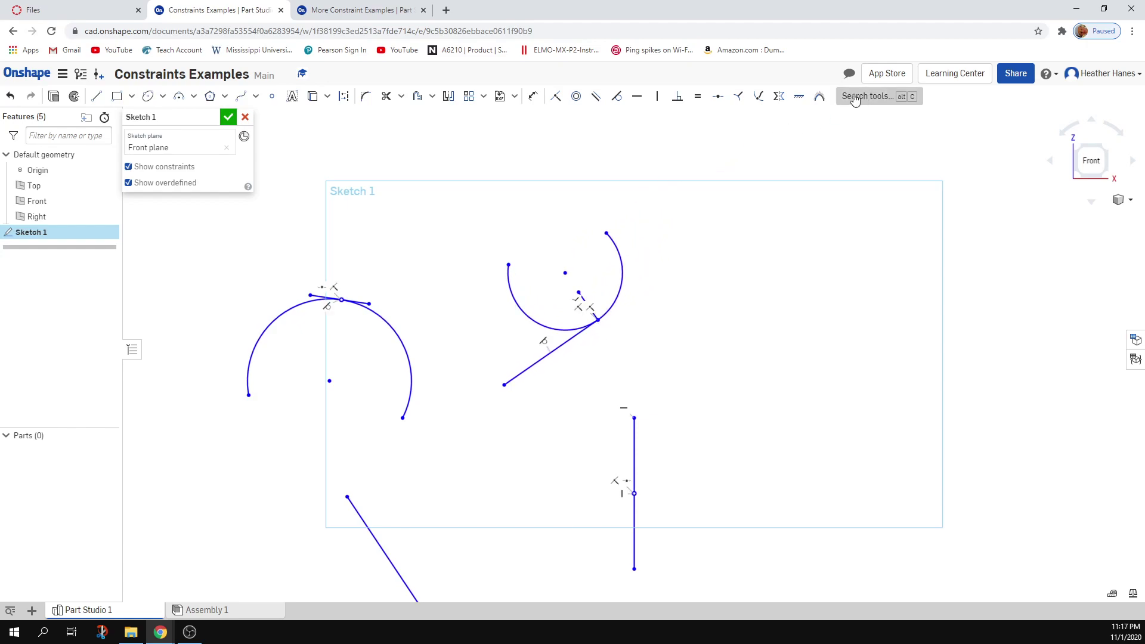
Fix the arc in place and slide the two lines' shared contact point up along it.
{"action": "left_click", "coordinate": [798, 101]}
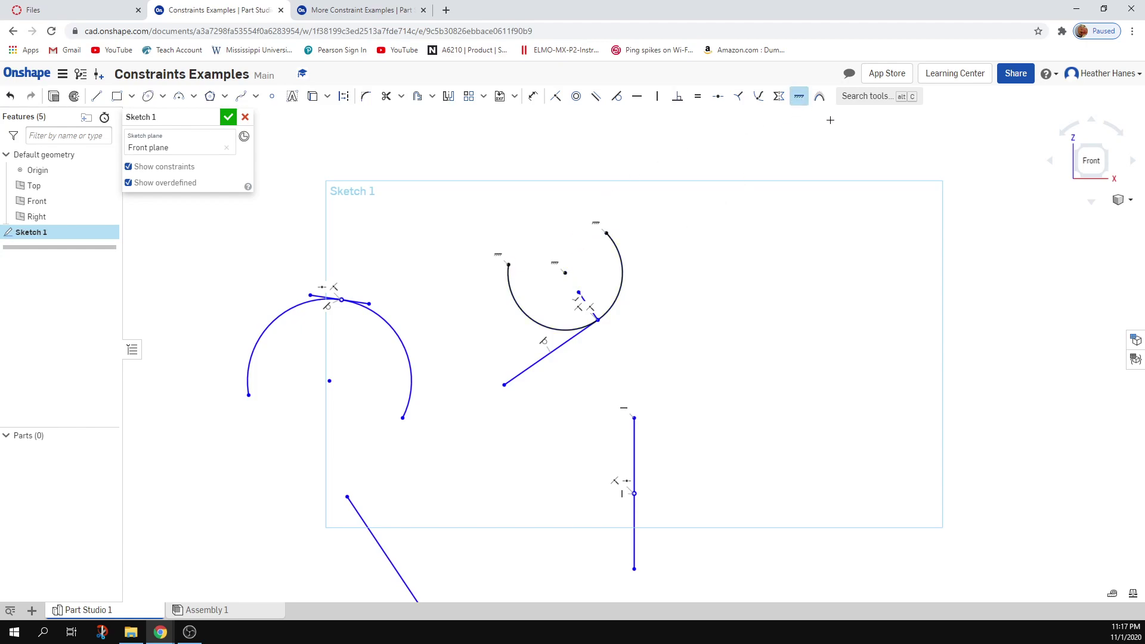
{"action": "left_click", "coordinate": [799, 97]}
{"action": "mouse_move", "coordinate": [597, 320]}
{"action": "left_mouse_down"}
{"action": "mouse_move", "coordinate": [626, 256]}
{"action": "mouse_move", "coordinate": [616, 294]}
{"action": "mouse_move", "coordinate": [584, 331]}
{"action": "mouse_move", "coordinate": [562, 332]}
{"action": "mouse_move", "coordinate": [584, 328]}
{"action": "mouse_move", "coordinate": [604, 301]}
{"action": "mouse_move", "coordinate": [615, 257]}
{"action": "mouse_move", "coordinate": [619, 292]}
{"action": "mouse_move", "coordinate": [603, 327]}
{"action": "mouse_move", "coordinate": [519, 325]}
{"action": "mouse_move", "coordinate": [486, 286]}
{"action": "mouse_move", "coordinate": [547, 325]}
{"action": "mouse_move", "coordinate": [606, 308]}
{"action": "mouse_move", "coordinate": [635, 282]}
{"action": "left_mouse_up"}
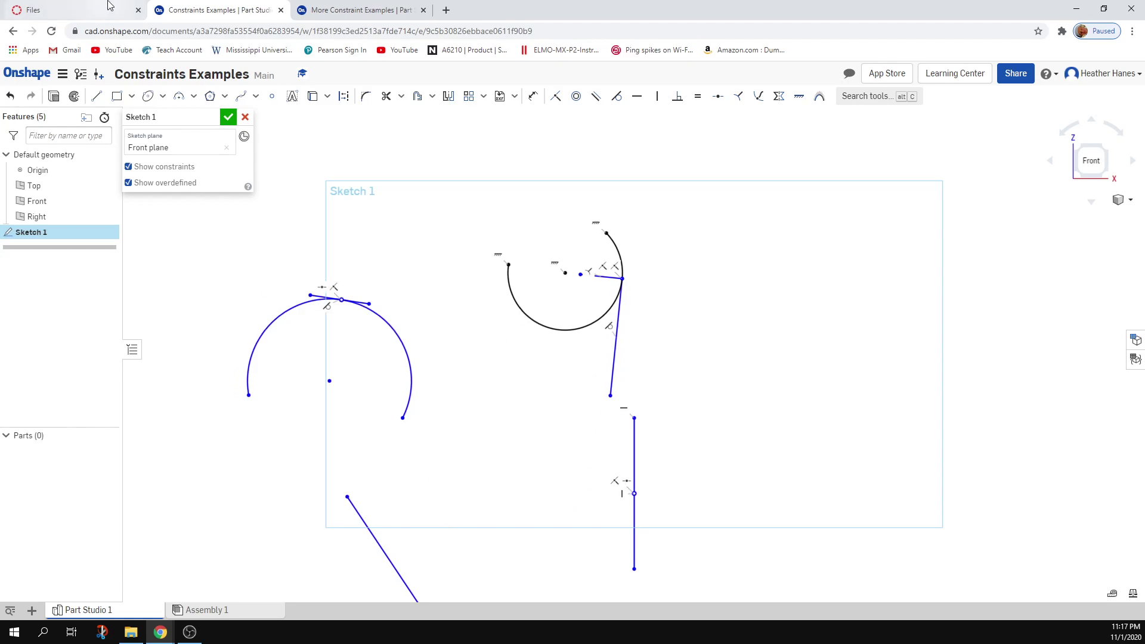
Distort the spline below the concentric circles by pulling it and its attached normal lines down toward the lower left.
{"action": "scroll", "coordinate": [793, 428], "scroll_direction": "down", "scroll_amount": 3}
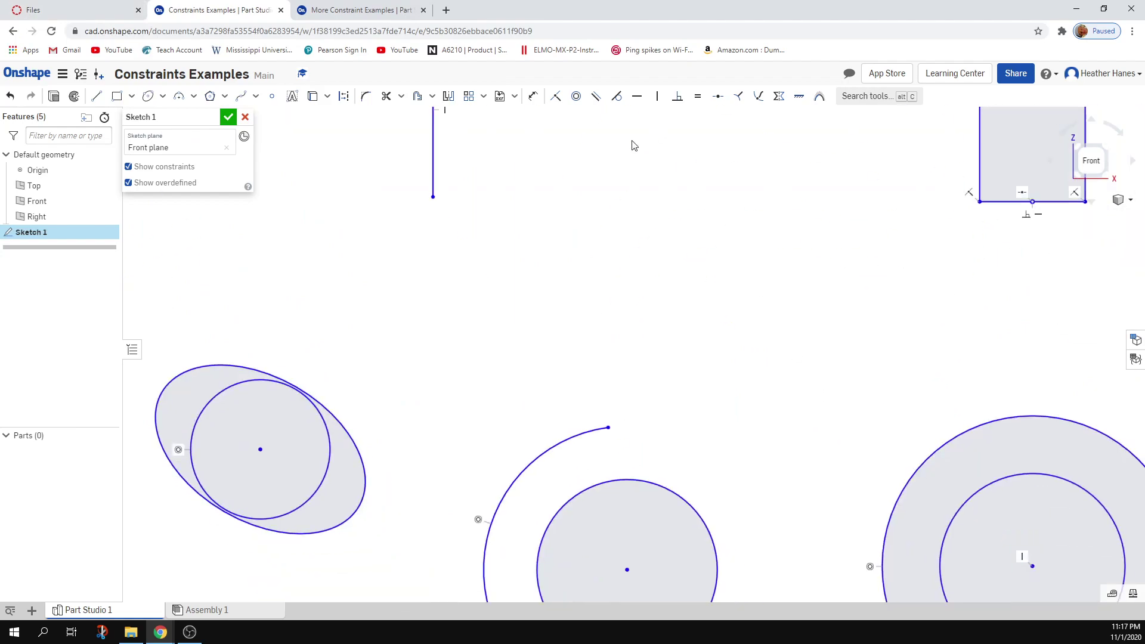
{"action": "scroll", "coordinate": [633, 146], "scroll_direction": "up", "scroll_amount": 3}
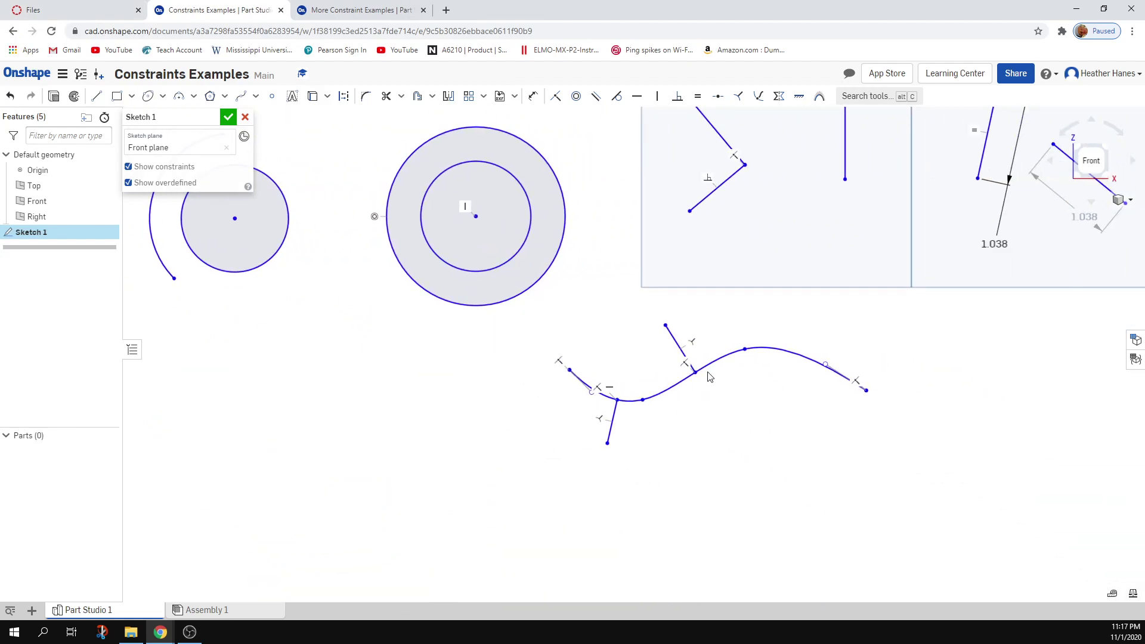
{"action": "mouse_move", "coordinate": [691, 378]}
{"action": "left_mouse_down"}
{"action": "mouse_move", "coordinate": [726, 330]}
{"action": "mouse_move", "coordinate": [655, 376]}
{"action": "mouse_move", "coordinate": [672, 409]}
{"action": "mouse_move", "coordinate": [659, 465]}
{"action": "mouse_move", "coordinate": [689, 440]}
{"action": "mouse_move", "coordinate": [677, 457]}
{"action": "mouse_move", "coordinate": [695, 412]}
{"action": "mouse_move", "coordinate": [753, 477]}
{"action": "mouse_move", "coordinate": [792, 441]}
{"action": "mouse_move", "coordinate": [695, 370]}
{"action": "mouse_move", "coordinate": [639, 418]}
{"action": "mouse_move", "coordinate": [633, 462]}
{"action": "mouse_move", "coordinate": [603, 503]}
{"action": "mouse_move", "coordinate": [526, 480]}
{"action": "mouse_move", "coordinate": [559, 370]}
{"action": "mouse_move", "coordinate": [628, 367]}
{"action": "mouse_move", "coordinate": [507, 471]}
{"action": "left_mouse_up"}
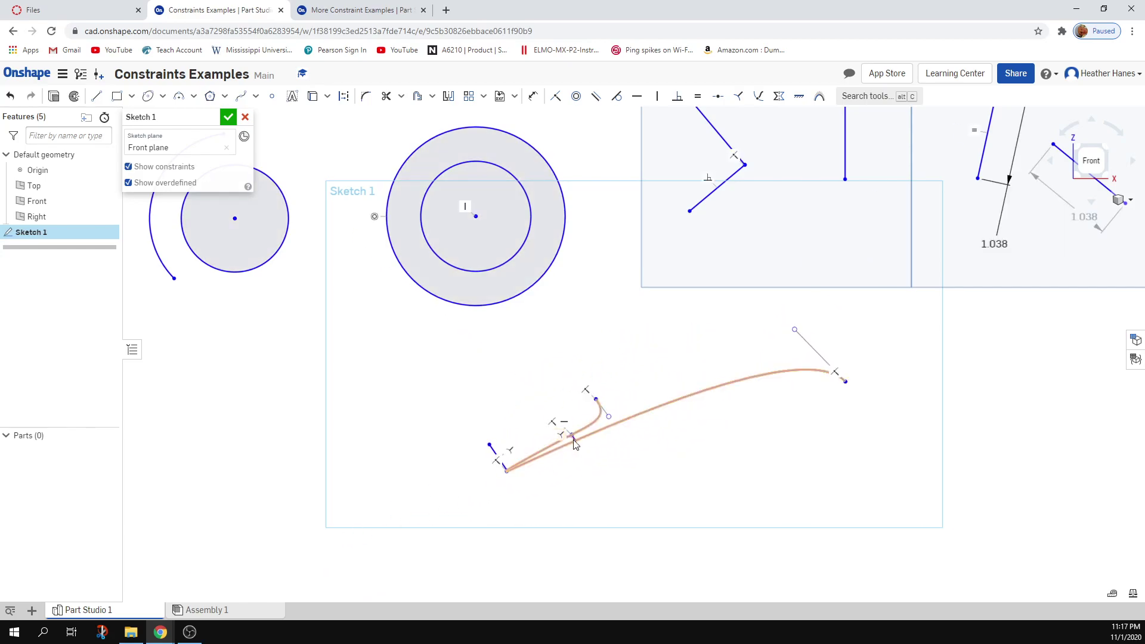
{"action": "mouse_move", "coordinate": [527, 457]}
{"action": "left_mouse_down"}
{"action": "mouse_move", "coordinate": [554, 475]}
{"action": "mouse_move", "coordinate": [581, 462]}
{"action": "mouse_move", "coordinate": [560, 486]}
{"action": "left_mouse_up"}
Undo the spline distortions to restore its wavy shape with the two normal lines.
{"action": "scroll", "coordinate": [643, 522], "scroll_direction": "down", "scroll_amount": 5}
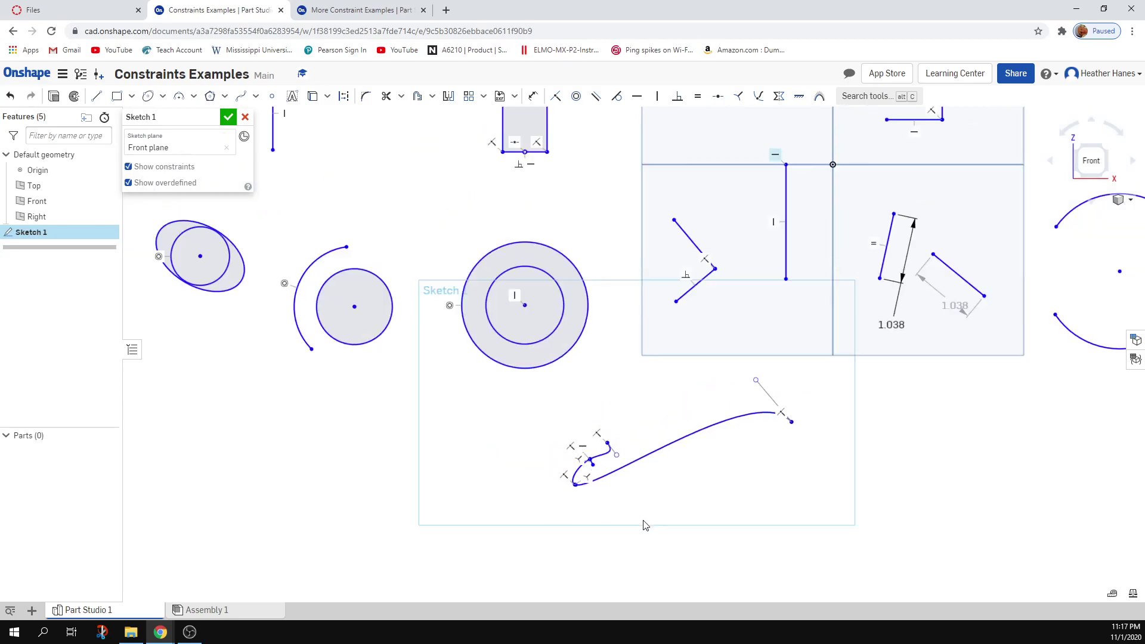
{"action": "scroll", "coordinate": [696, 430], "scroll_direction": "down", "scroll_amount": 8}
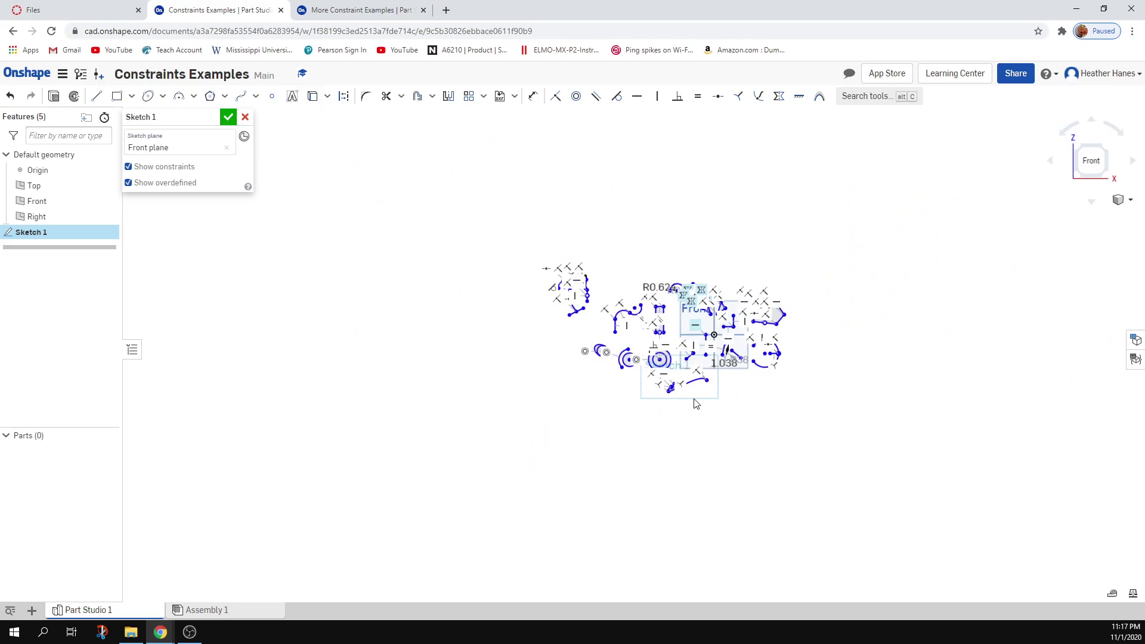
{"action": "scroll", "coordinate": [843, 442], "scroll_direction": "up", "scroll_amount": 10}
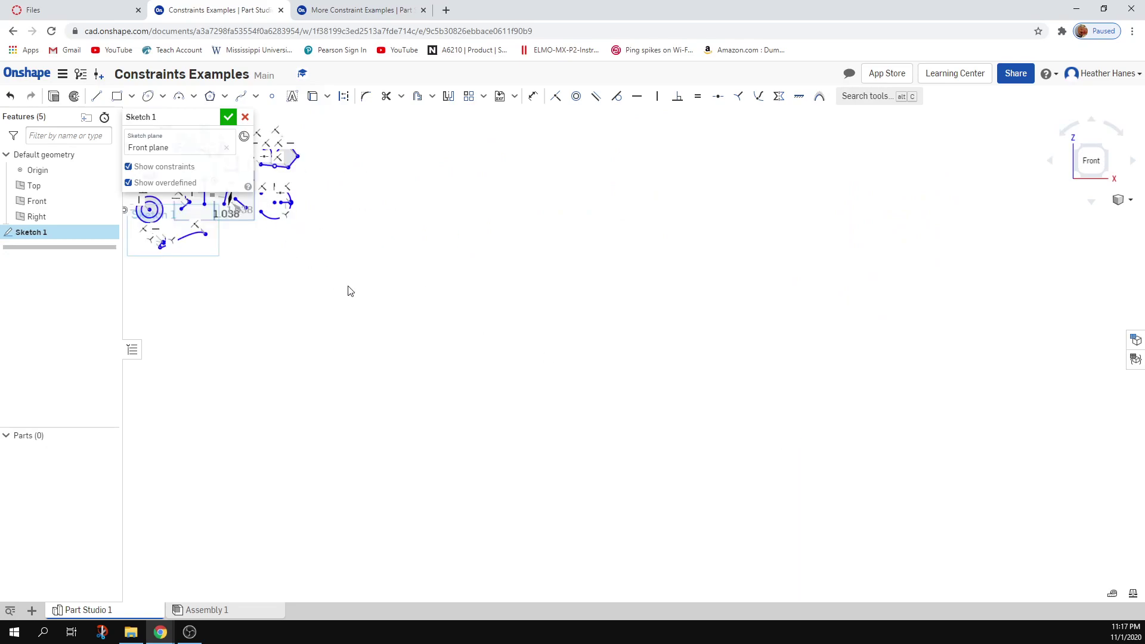
{"action": "scroll", "coordinate": [205, 243], "scroll_direction": "up", "scroll_amount": 3}
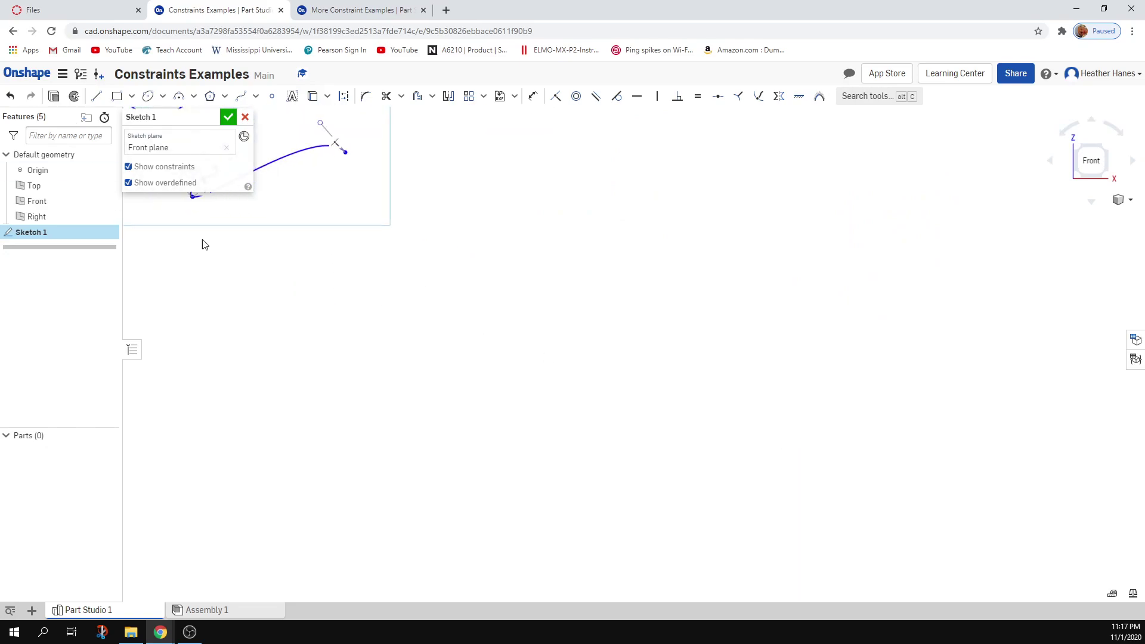
{"action": "middle_click_drag", "start_coordinate": [205, 242], "coordinate": [388, 534]}
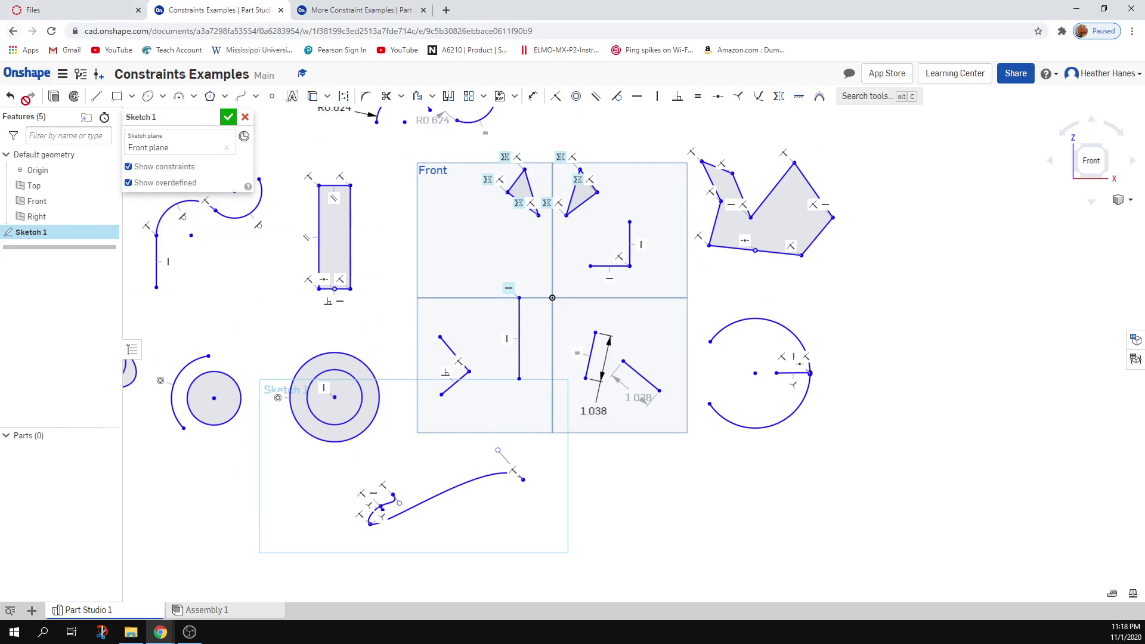
{"action": "left_click", "coordinate": [10, 97]}
{"action": "left_click", "coordinate": [10, 97]}
{"action": "left_click", "coordinate": [10, 97]}
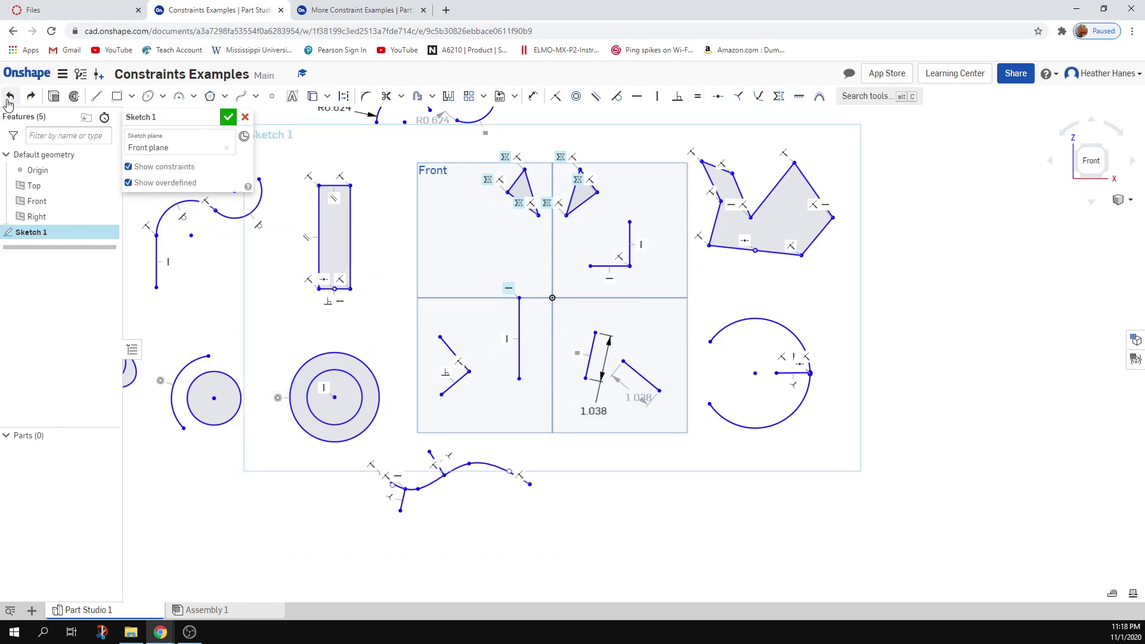
Undo the Fix, Tangent and Normal edits on the upper arc, back to the bare arc without lines.
{"action": "middle_click_drag", "start_coordinate": [246, 331], "coordinate": [571, 438]}
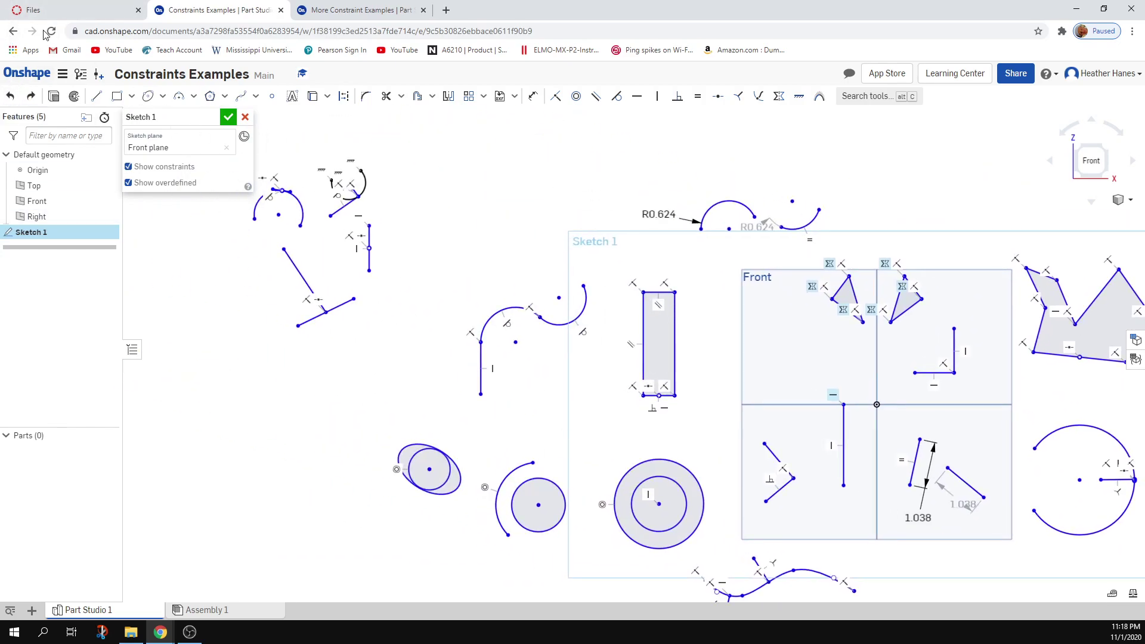
{"action": "left_click", "coordinate": [9, 97]}
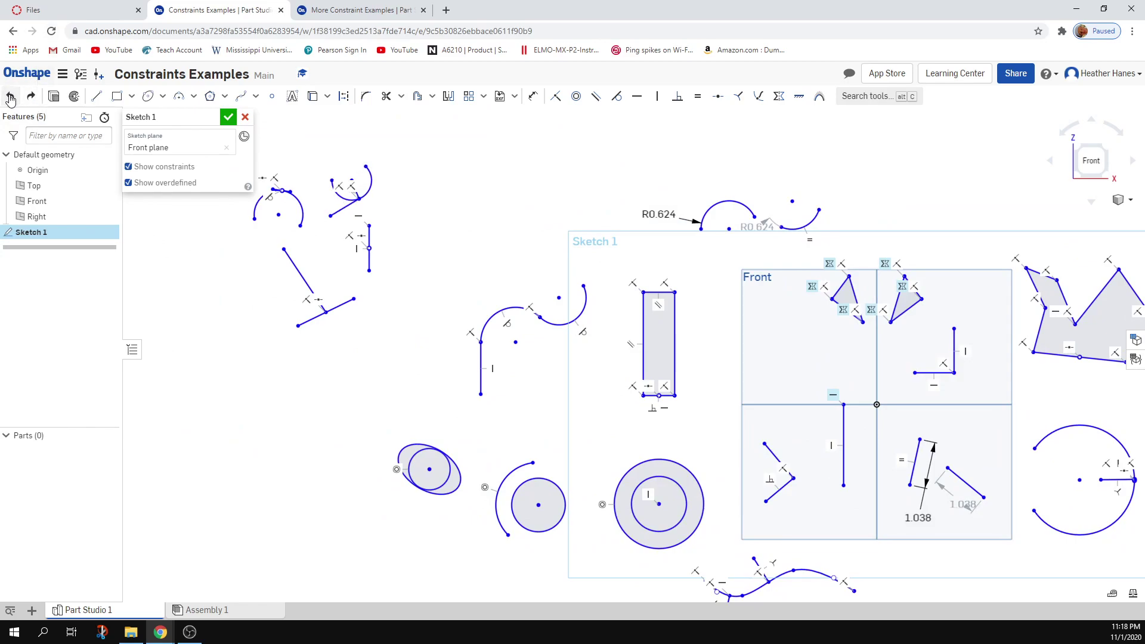
{"action": "left_click", "coordinate": [9, 97]}
Switch to Constraints.pdf and read on to the Symmetric slide.
{"action": "left_click", "coordinate": [72, 9]}
{"action": "scroll", "coordinate": [630, 547], "scroll_direction": "down", "scroll_amount": 3}
{"action": "scroll", "coordinate": [685, 574], "scroll_direction": "down", "scroll_amount": 3}
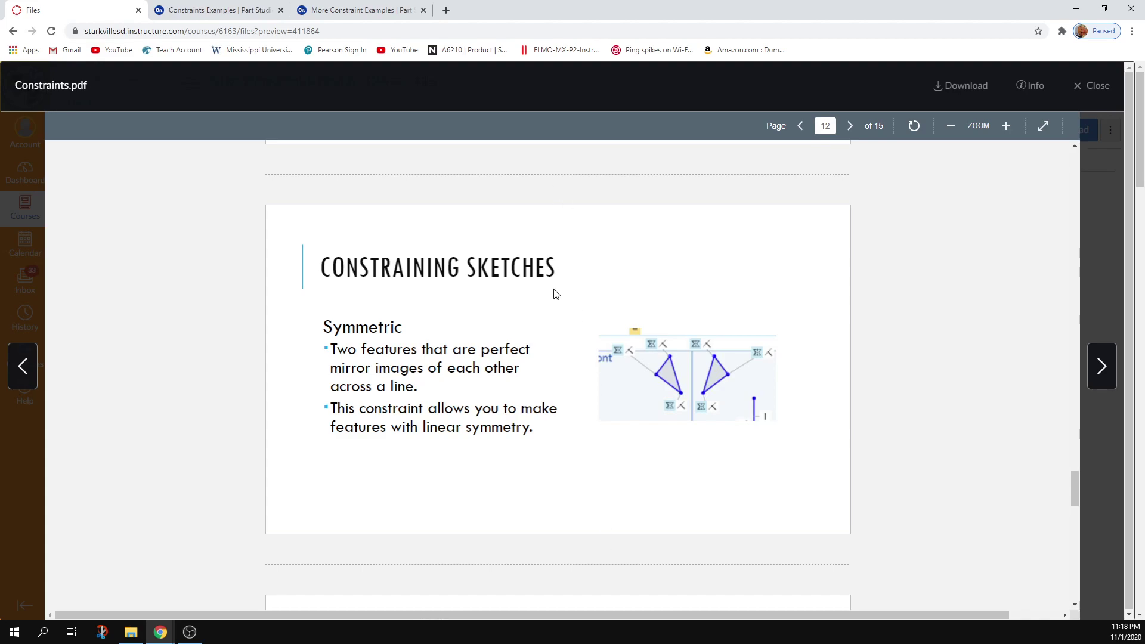
Return to the Constraints Examples sketch and examine the two symmetric triangles on either side of the Right plane.
{"action": "left_click", "coordinate": [253, 10]}
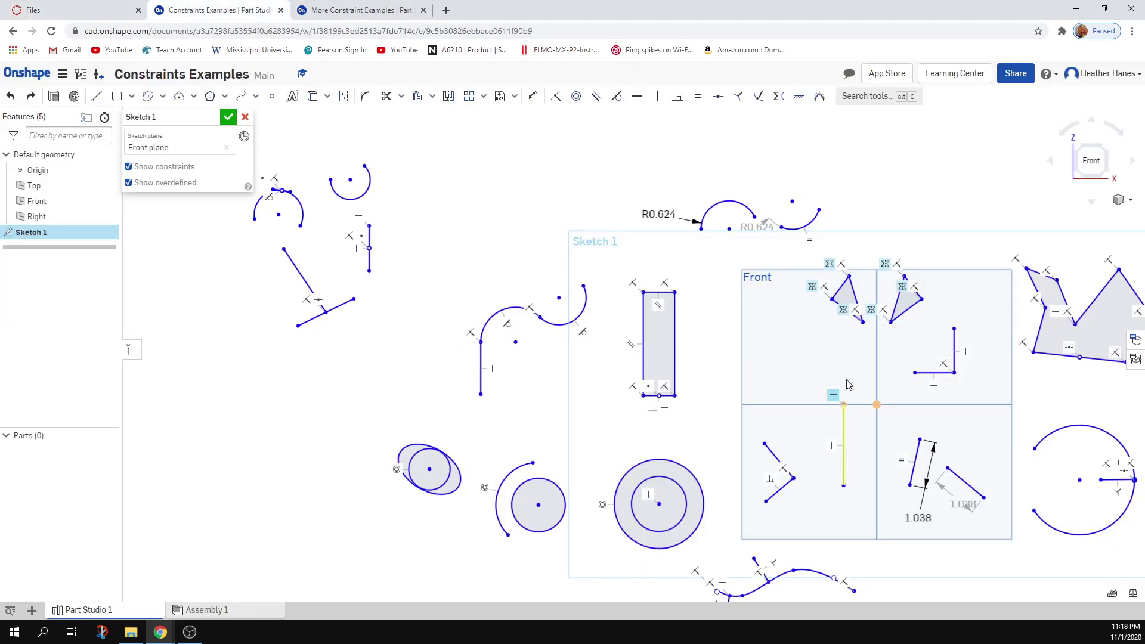
{"action": "scroll", "coordinate": [850, 363], "scroll_direction": "up", "scroll_amount": 5}
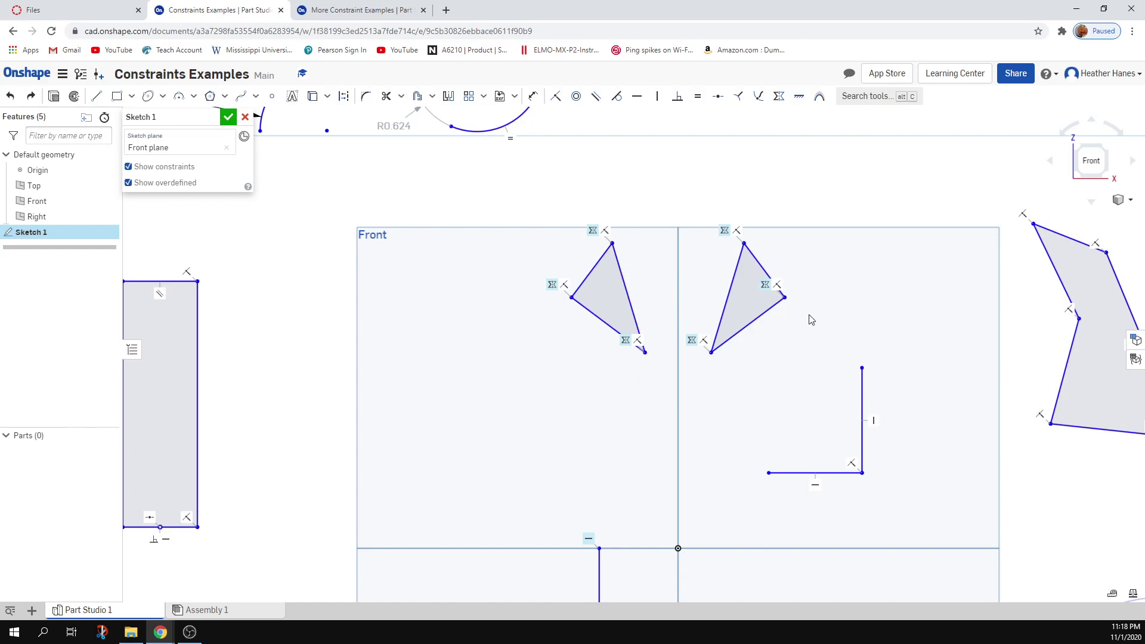
{"action": "right_click_drag", "start_coordinate": [644, 397], "coordinate": [723, 330]}
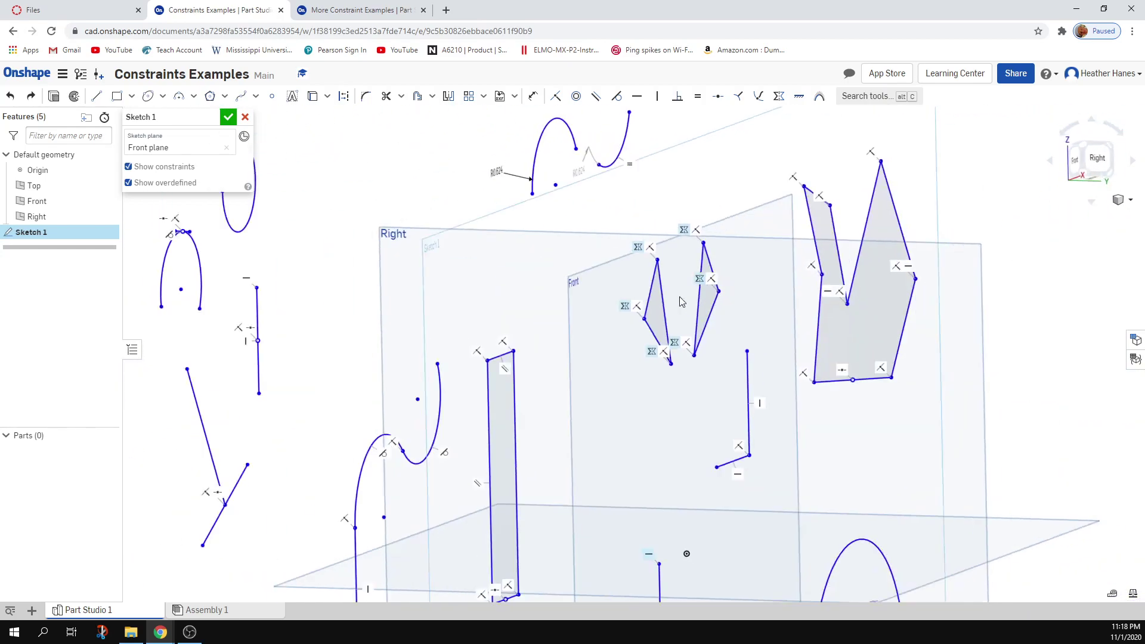
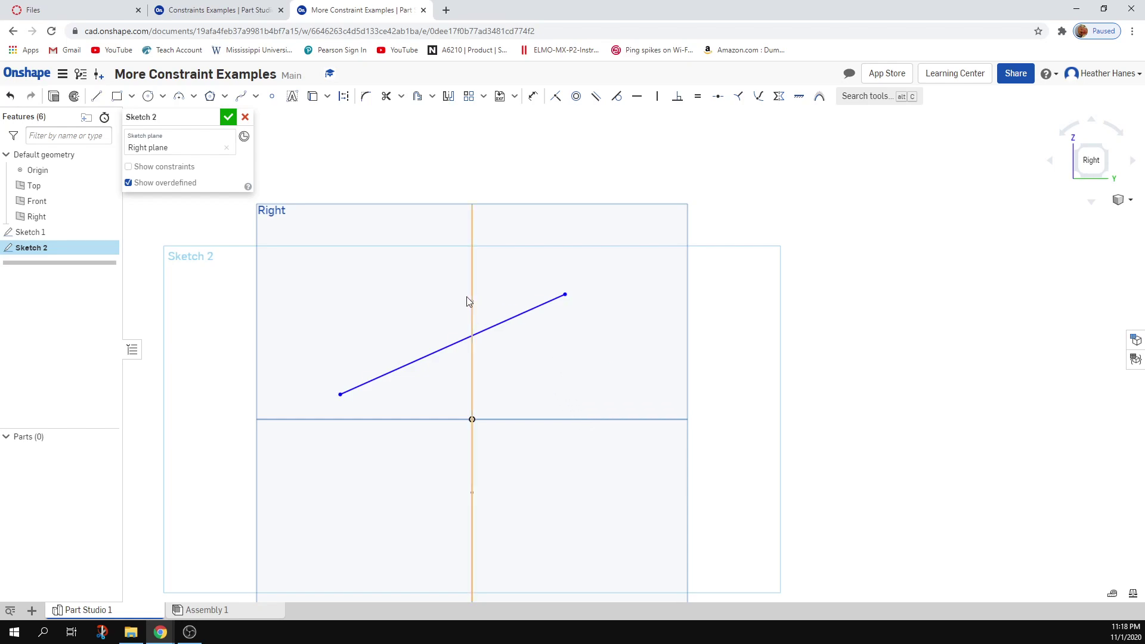
In More Constraint Examples, make Sketch 2's sloping line steeper by moving its upper end, and shift the line on the Right plane.
{"action": "right_click_drag", "start_coordinate": [626, 348], "coordinate": [653, 354]}
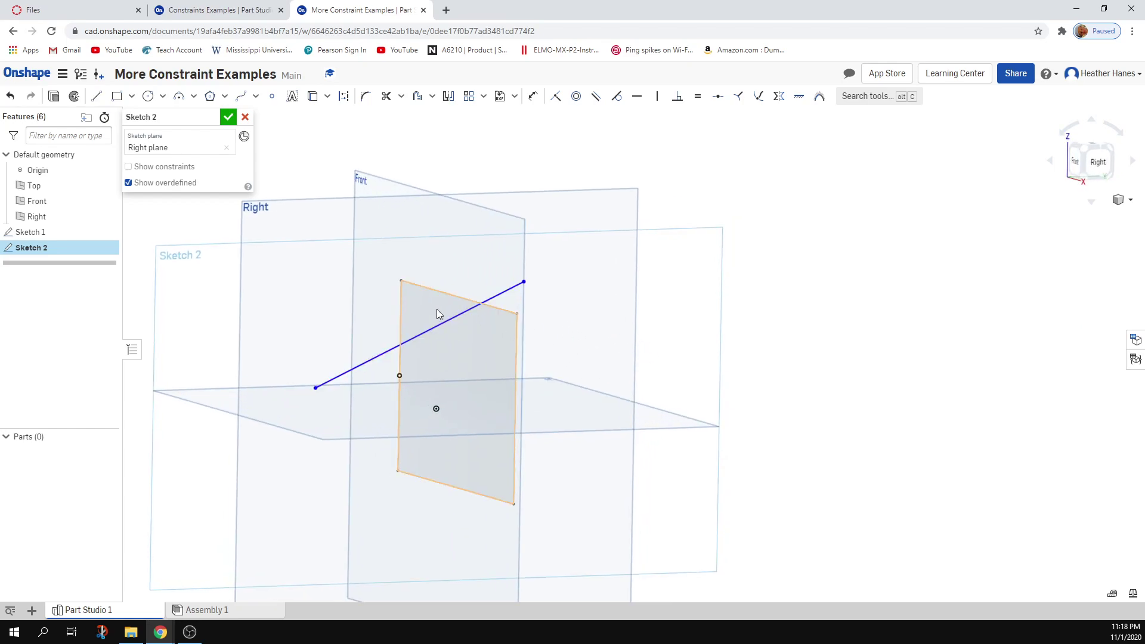
{"action": "mouse_move", "coordinate": [603, 317]}
{"action": "right_mouse_down"}
{"action": "mouse_move", "coordinate": [695, 342]}
{"action": "mouse_move", "coordinate": [532, 294]}
{"action": "right_mouse_up"}
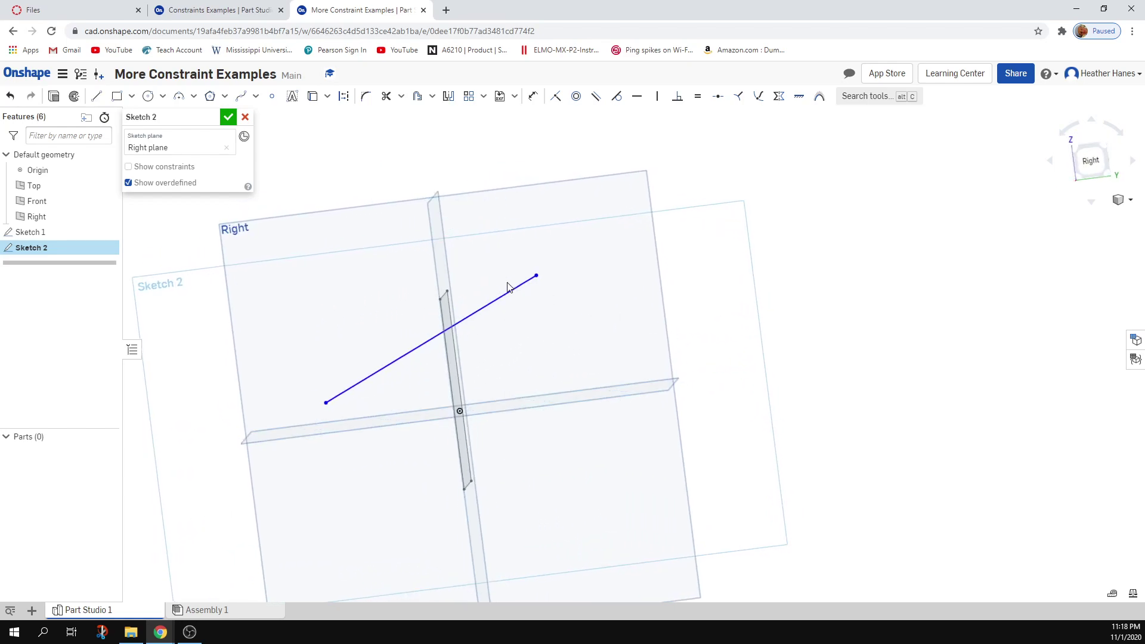
{"action": "left_click_drag", "start_coordinate": [537, 276], "coordinate": [510, 227]}
{"action": "left_click_drag", "start_coordinate": [458, 278], "coordinate": [449, 291]}
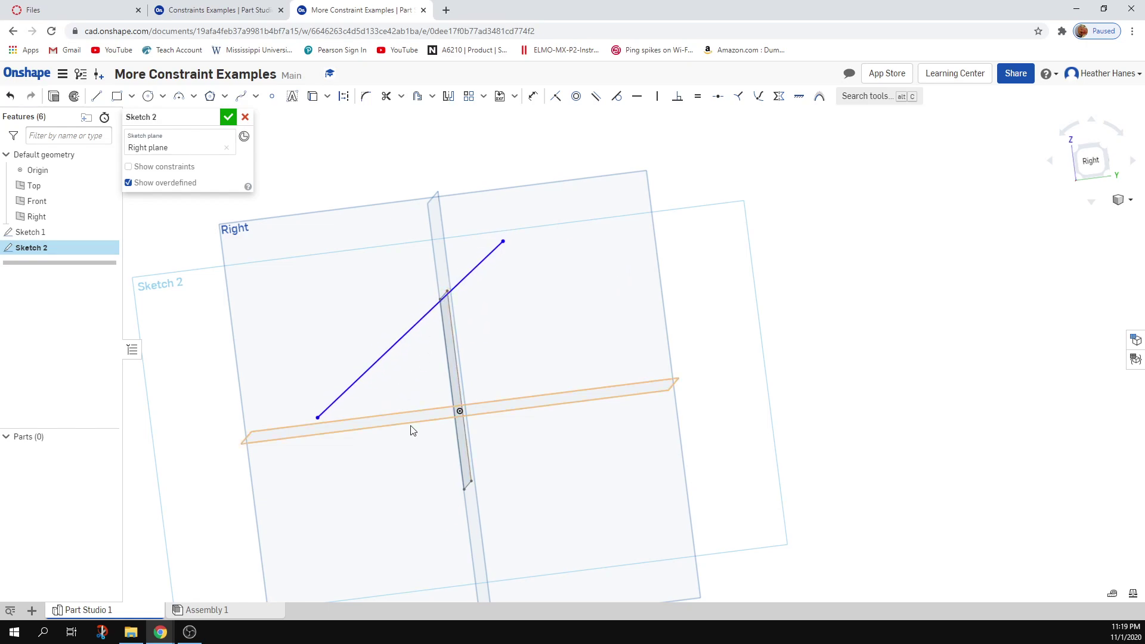
Apply a Pierce constraint between Sketch 2's sloping line and the upper edge of Sketch 1's rectangle.
{"action": "mouse_move", "coordinate": [376, 385]}
{"action": "right_mouse_down"}
{"action": "mouse_move", "coordinate": [442, 387]}
{"action": "mouse_move", "coordinate": [420, 376]}
{"action": "mouse_move", "coordinate": [399, 393]}
{"action": "mouse_move", "coordinate": [409, 396]}
{"action": "right_mouse_up"}
{"action": "scroll", "coordinate": [414, 394], "scroll_direction": "up", "scroll_amount": 5}
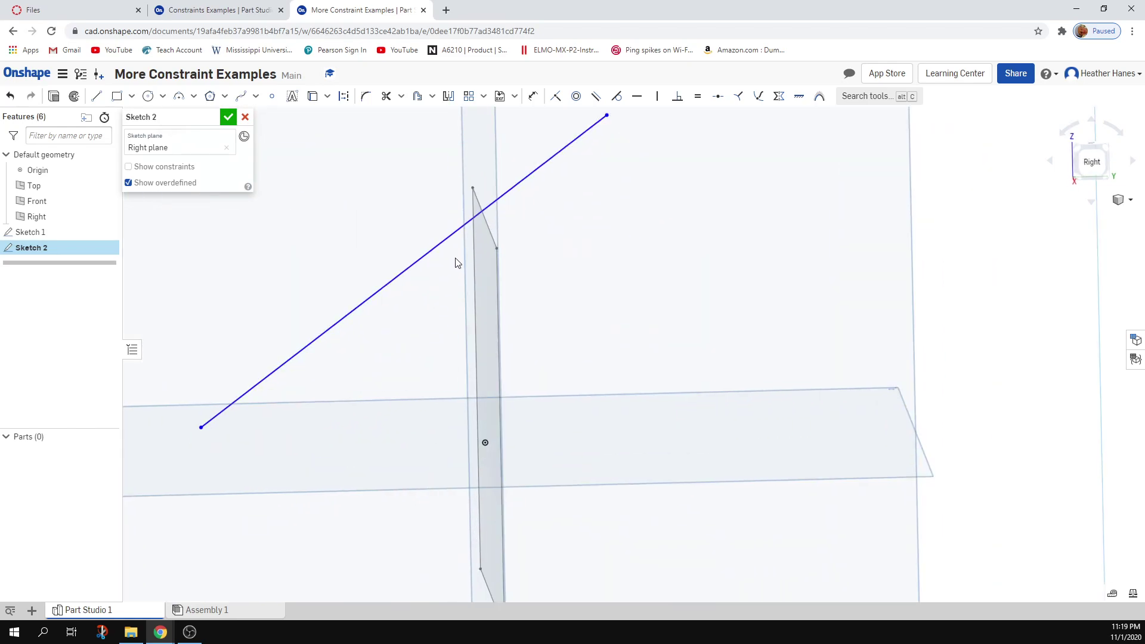
{"action": "scroll", "coordinate": [520, 194], "scroll_direction": "up", "scroll_amount": 5}
{"action": "right_click_drag", "start_coordinate": [516, 213], "coordinate": [513, 196]}
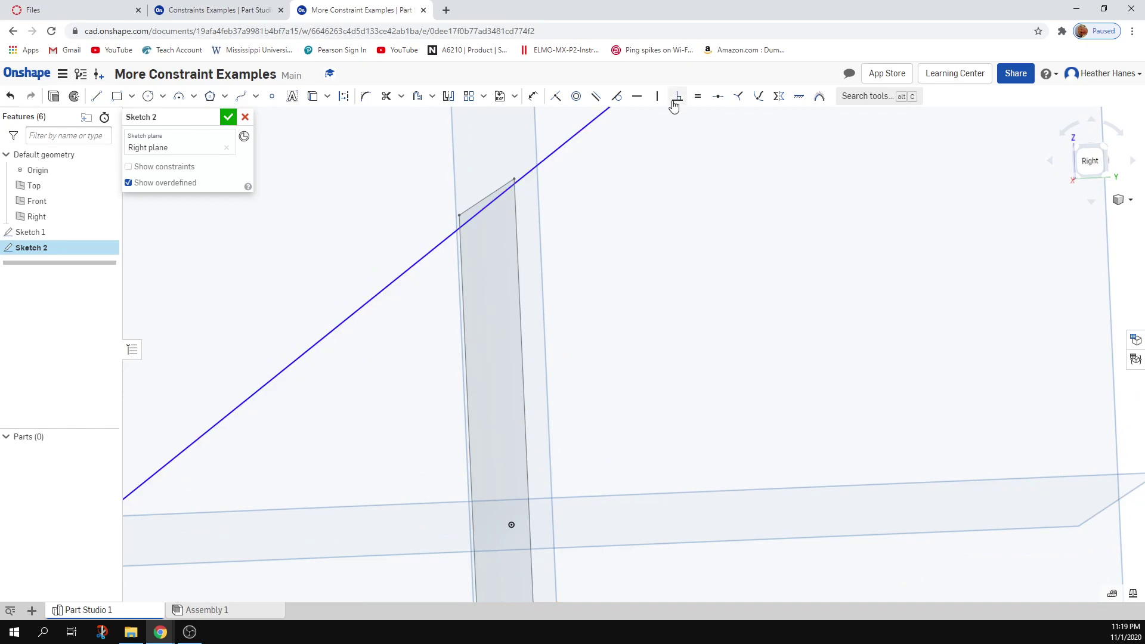
{"action": "left_click", "coordinate": [758, 96]}
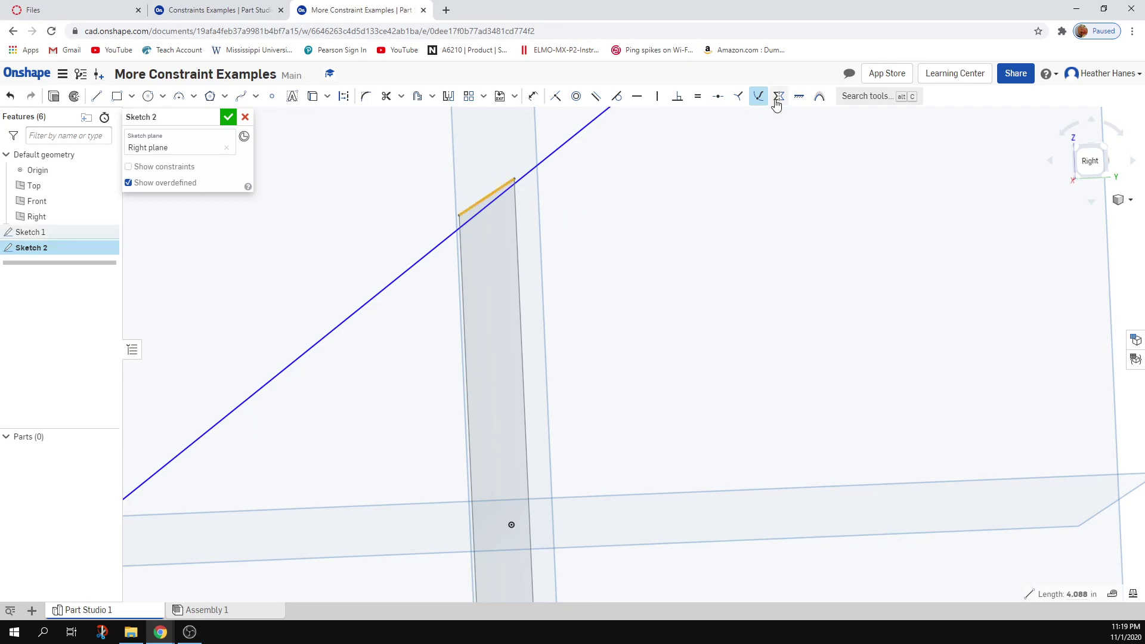
{"action": "left_click", "coordinate": [472, 215]}
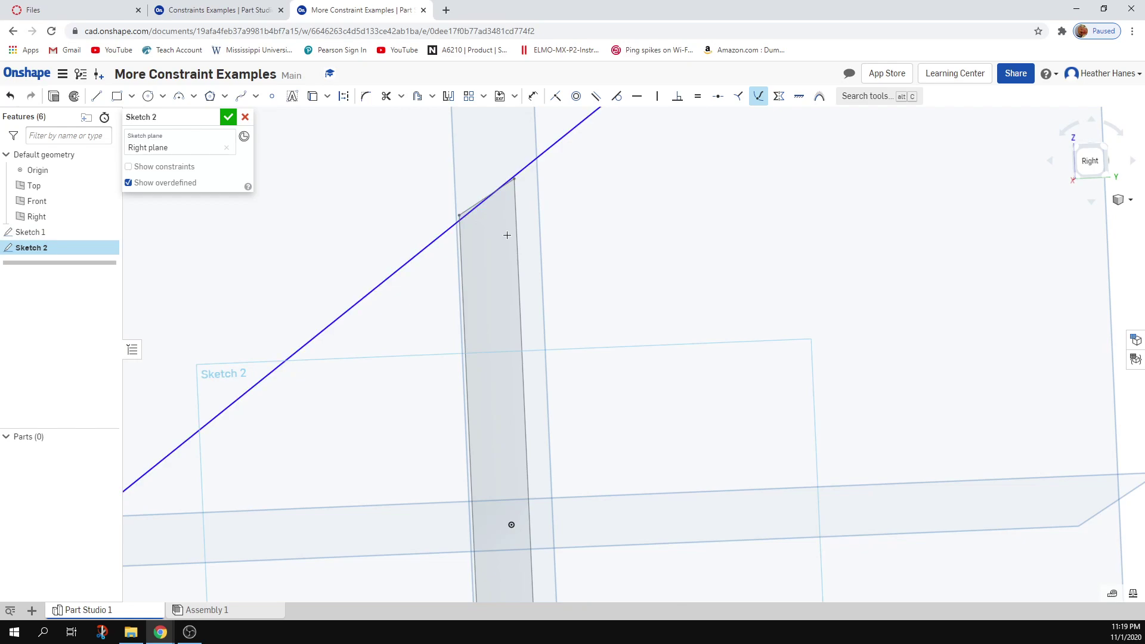
{"action": "right_click_drag", "start_coordinate": [558, 269], "coordinate": [564, 237]}
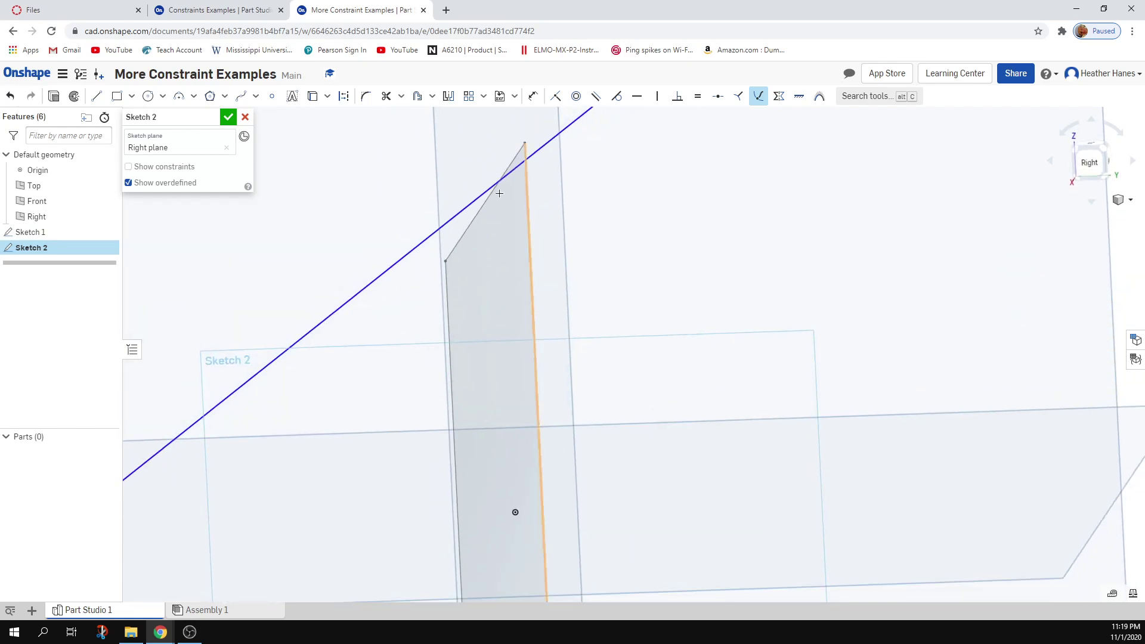
Test the Pierce constraint by moving an end of Sketch 2's line to a shallower slope.
{"action": "left_click", "coordinate": [758, 96]}
{"action": "scroll", "coordinate": [581, 358], "scroll_direction": "down", "scroll_amount": 2}
{"action": "mouse_move", "coordinate": [643, 137]}
{"action": "left_mouse_down"}
{"action": "mouse_move", "coordinate": [618, 233]}
{"action": "mouse_move", "coordinate": [604, 163]}
{"action": "mouse_move", "coordinate": [563, 134]}
{"action": "mouse_move", "coordinate": [621, 241]}
{"action": "left_mouse_up"}
{"action": "mouse_move", "coordinate": [409, 396]}
{"action": "right_mouse_down"}
{"action": "mouse_move", "coordinate": [453, 393]}
{"action": "mouse_move", "coordinate": [503, 370]}
{"action": "mouse_move", "coordinate": [471, 407]}
{"action": "right_mouse_up"}
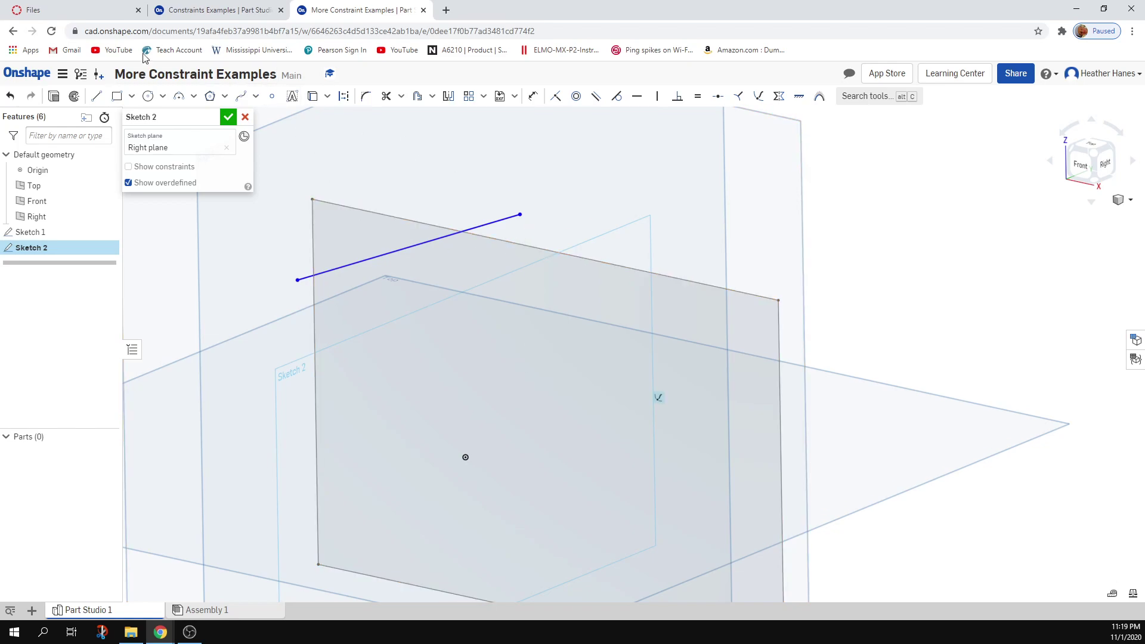
Switch to Constraints.pdf and read on to the Fix slide.
{"action": "left_click", "coordinate": [35, 10]}
{"action": "scroll", "coordinate": [327, 352], "scroll_direction": "down", "scroll_amount": 6}
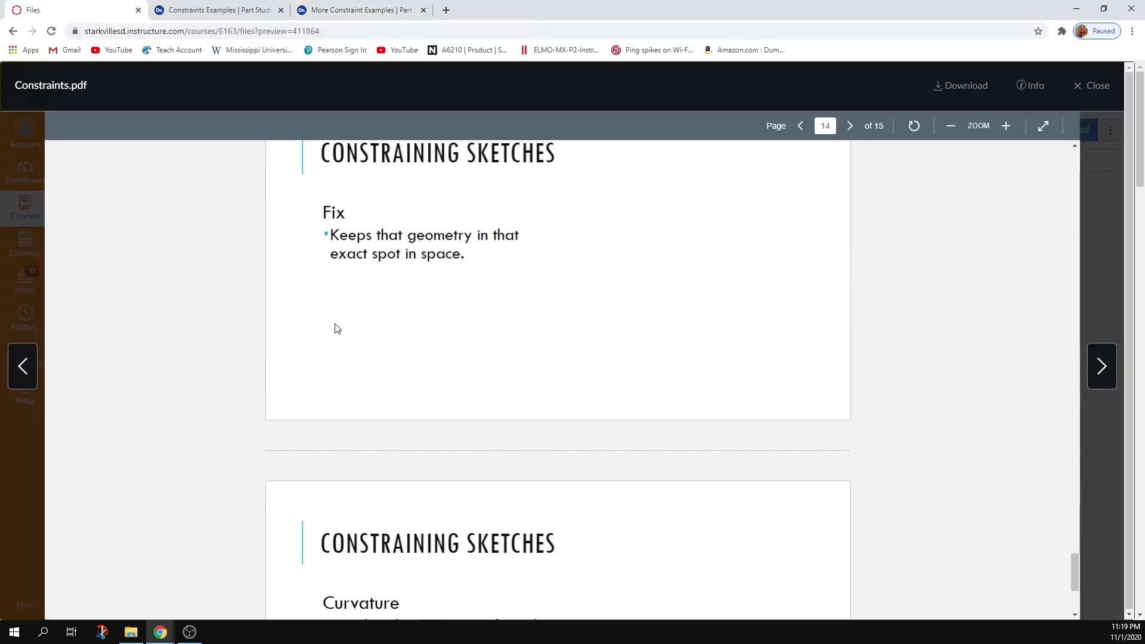
{"action": "scroll", "coordinate": [346, 319], "scroll_direction": "up", "scroll_amount": 1}
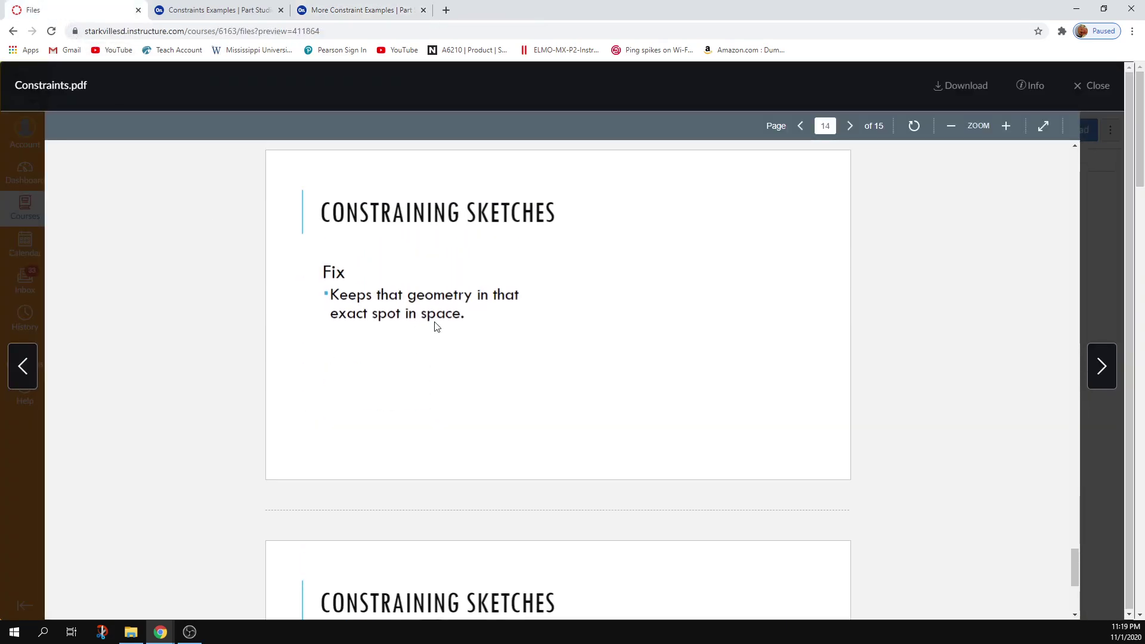
Return to the Constraints Examples sketch and look over the shapes around the rectangle and the tangent arcs.
{"action": "left_click", "coordinate": [351, 6]}
{"action": "left_click", "coordinate": [215, 10]}
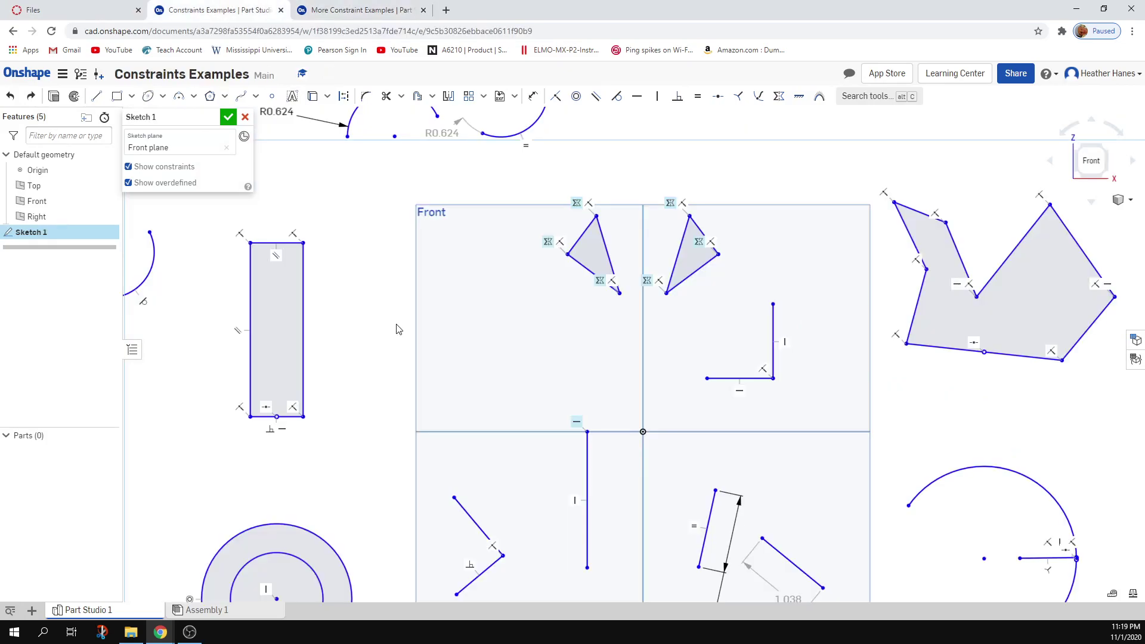
{"action": "scroll", "coordinate": [668, 381], "scroll_direction": "down", "scroll_amount": 2}
{"action": "middle_click_drag", "start_coordinate": [917, 355], "coordinate": [996, 396]}
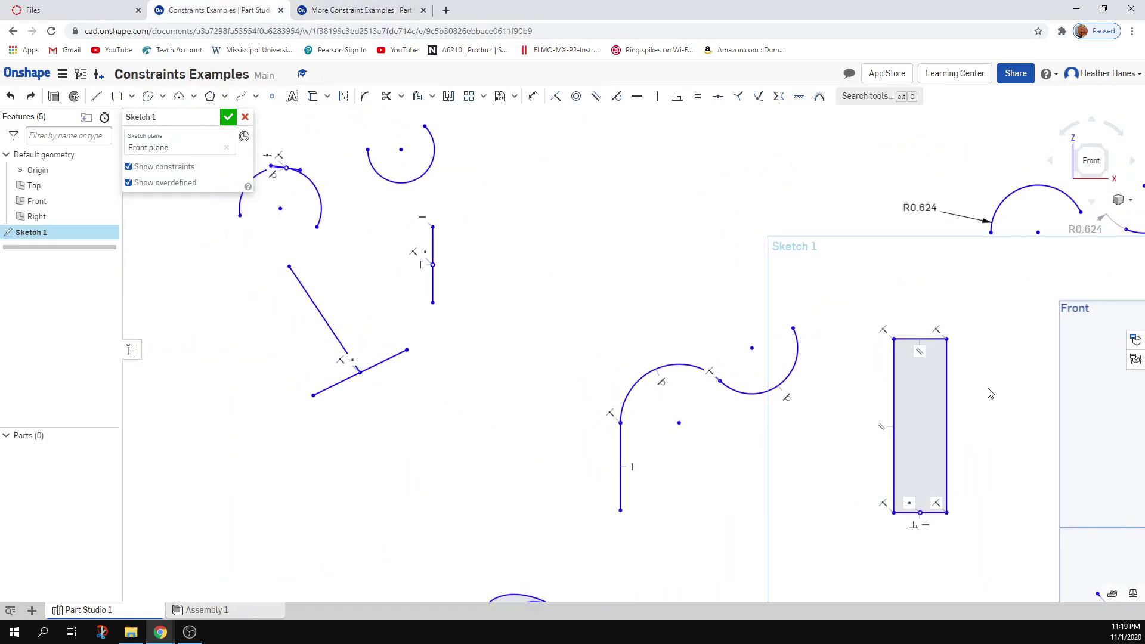
{"action": "scroll", "coordinate": [581, 234], "scroll_direction": "up", "scroll_amount": 2}
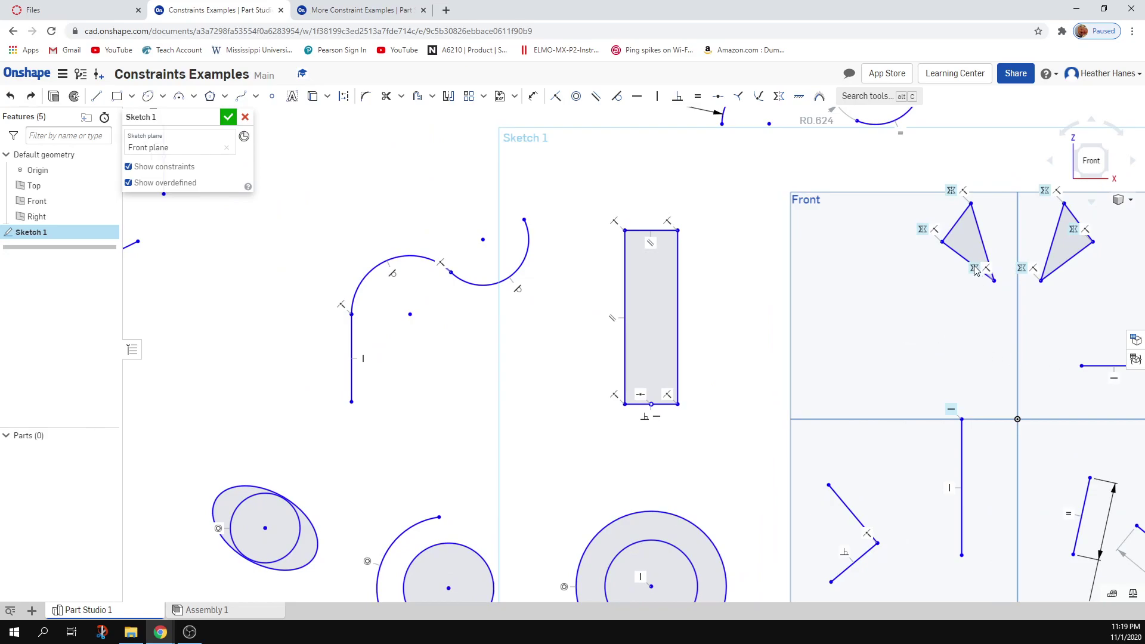
In More Constraint Examples, place a sketch point in Sketch 2 below the sloping line, left of the vertical axis.
{"action": "left_click", "coordinate": [361, 10]}
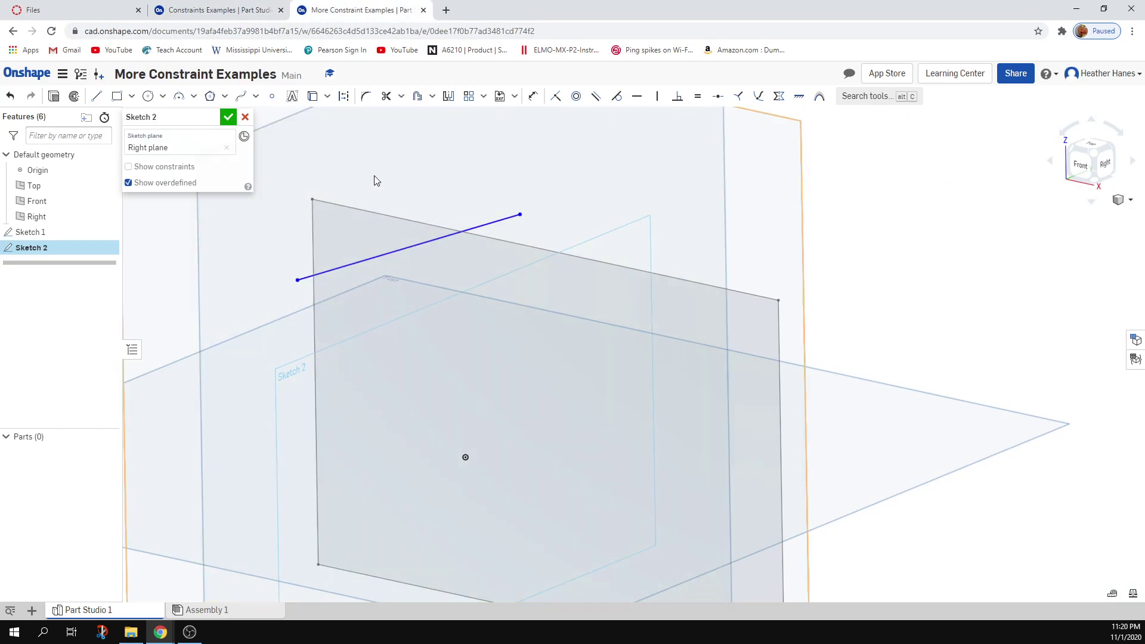
{"action": "key", "text": "n"}
{"action": "right_click_drag", "start_coordinate": [606, 342], "coordinate": [627, 318]}
{"action": "key", "text": "n"}
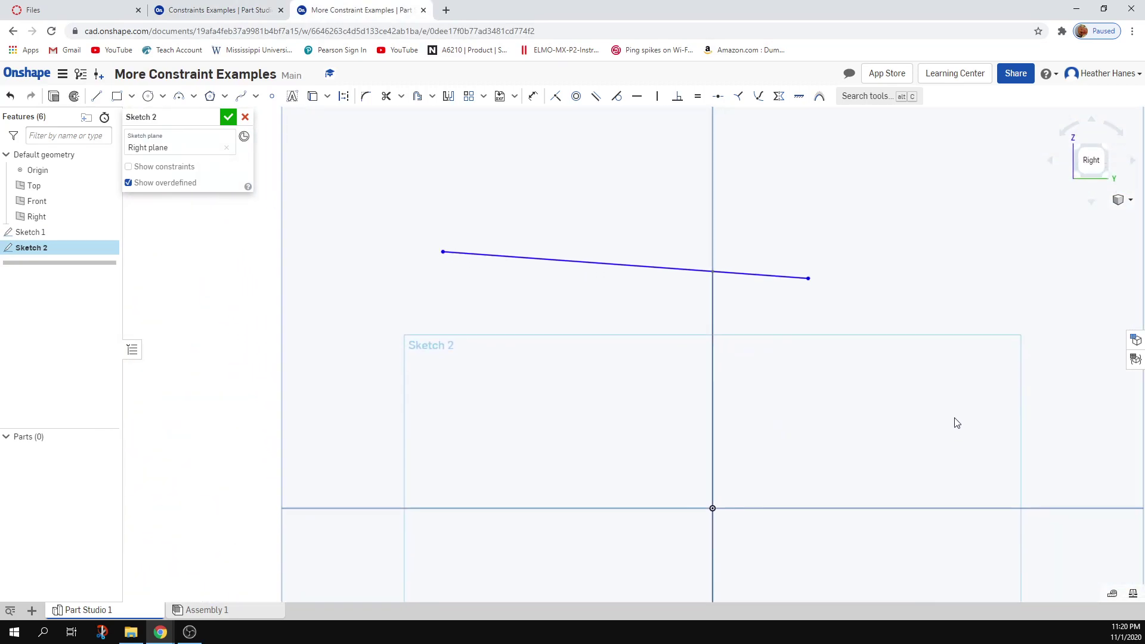
{"action": "left_click", "coordinate": [272, 96]}
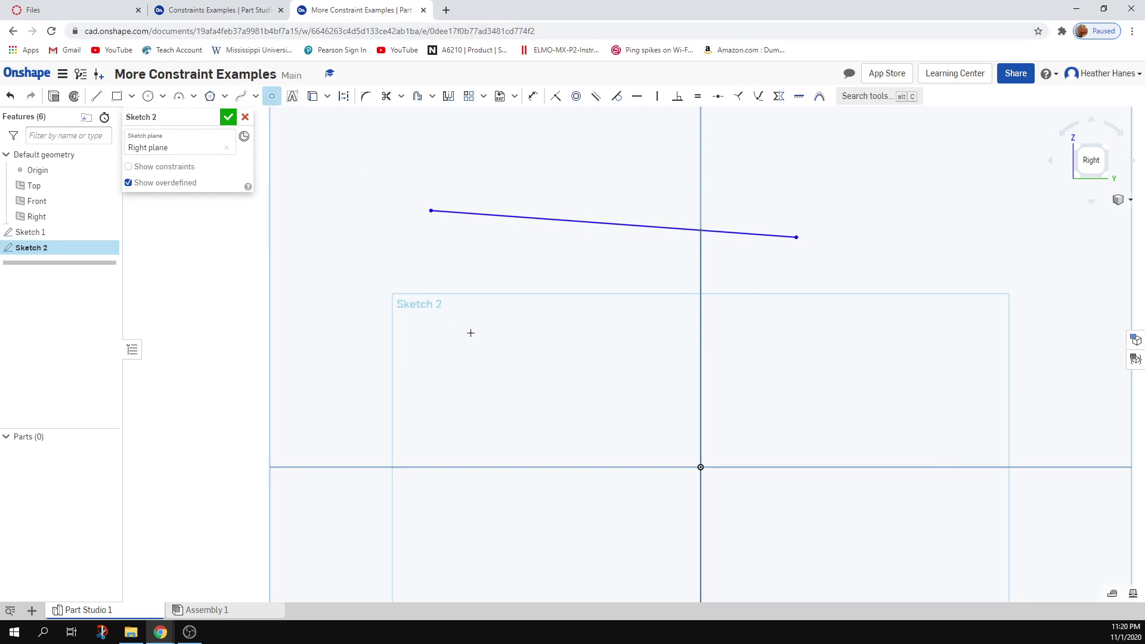
Dimension the point's distances from the vertical and horizontal axes, then undo both dimensions.
{"action": "left_click", "coordinate": [532, 96]}
{"action": "left_click", "coordinate": [700, 386]}
{"action": "left_click", "coordinate": [665, 362]}
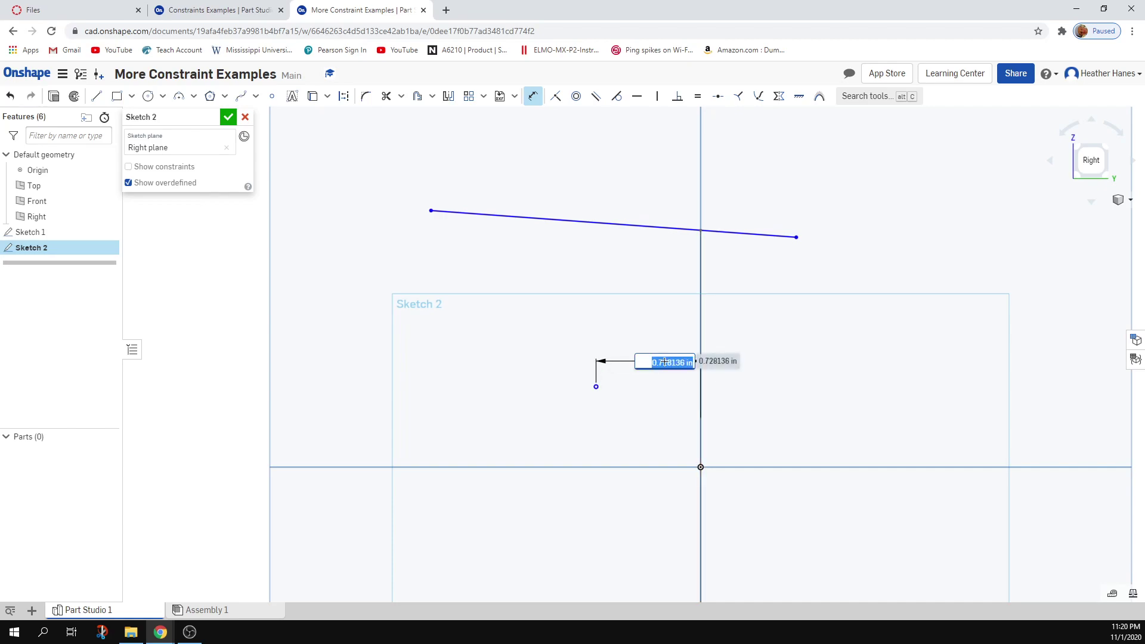
{"action": "key", "text": "Return"}
{"action": "left_click", "coordinate": [594, 465]}
{"action": "left_click", "coordinate": [538, 424]}
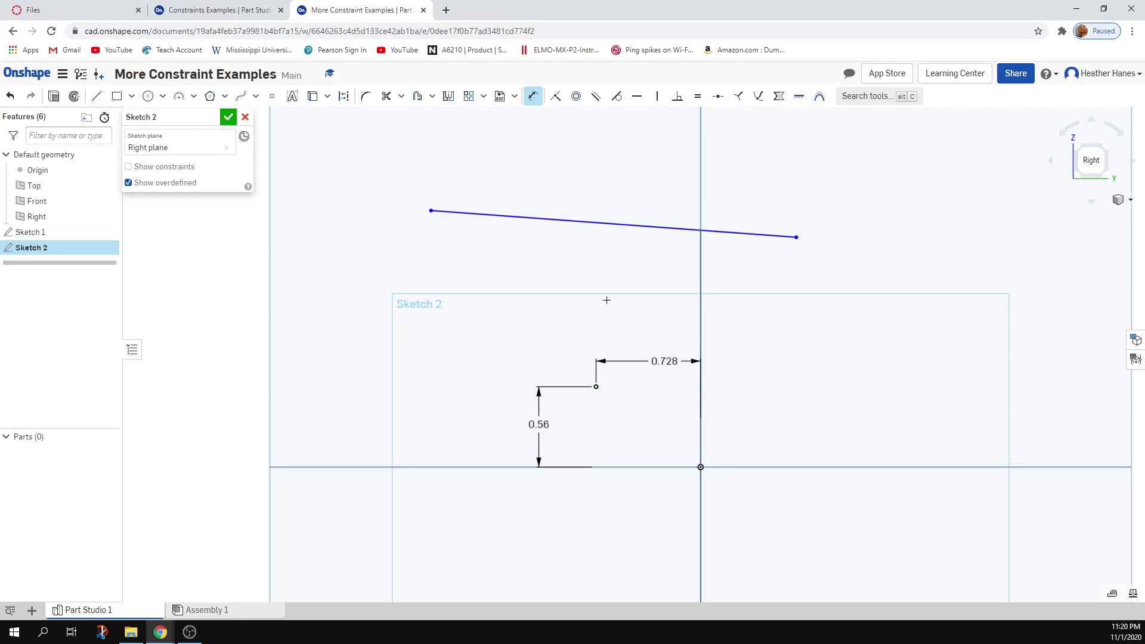
{"action": "left_click", "coordinate": [532, 97]}
{"action": "left_click", "coordinate": [9, 97]}
{"action": "left_click", "coordinate": [9, 97]}
Try the Fix constraint on the point, then undo it and move the freed point higher.
{"action": "left_click", "coordinate": [798, 98]}
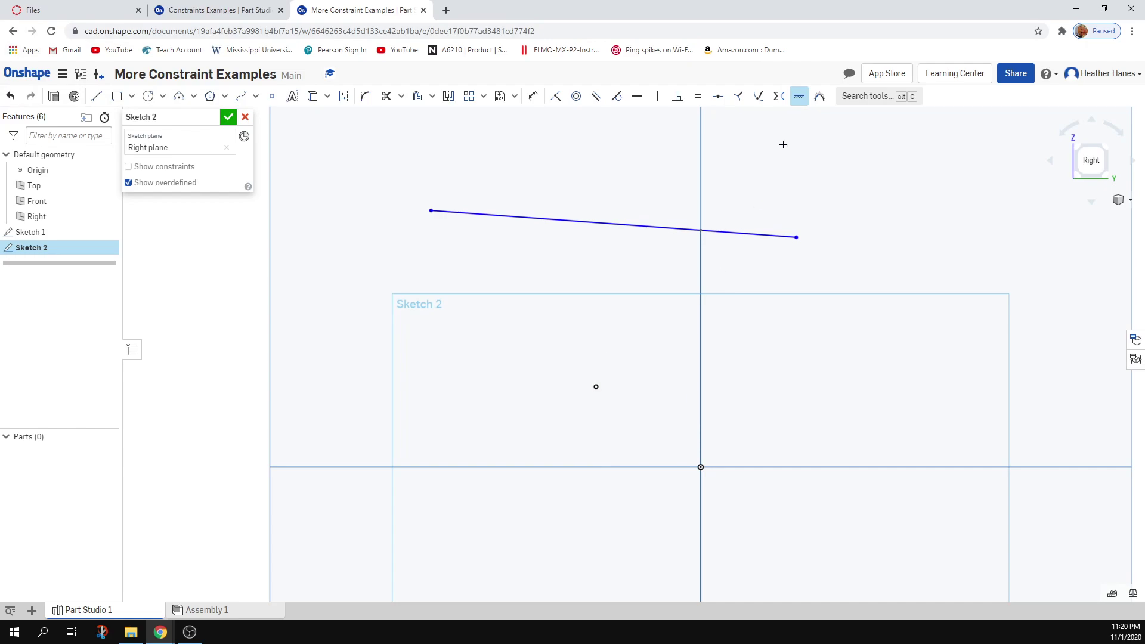
{"action": "left_click_drag", "start_coordinate": [596, 388], "coordinate": [653, 361]}
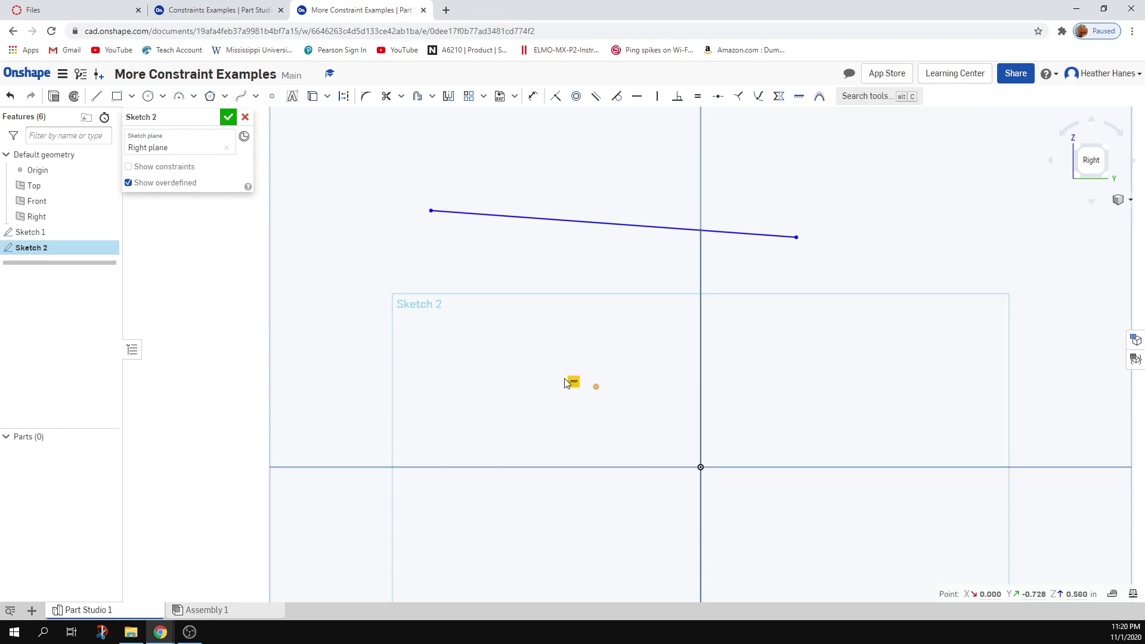
{"action": "key", "text": "ctrl+z"}
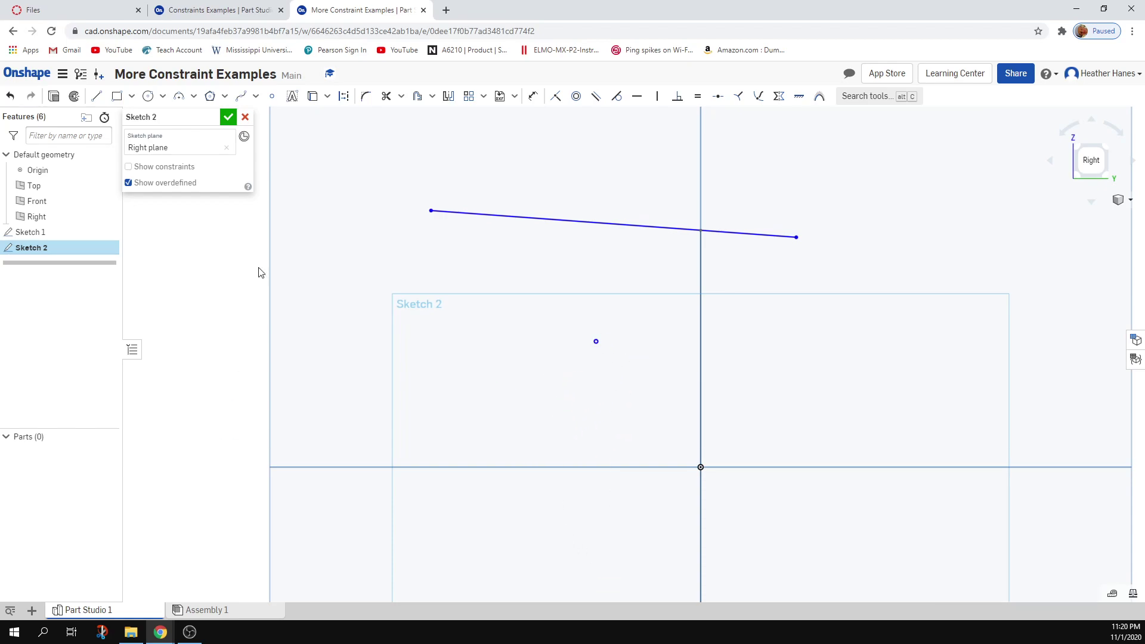
Switch to Constraints.pdf and read on to the Curvature slide.
{"action": "key", "text": "ctrl+1"}
{"action": "scroll", "coordinate": [384, 414], "scroll_direction": "down", "scroll_amount": 4}
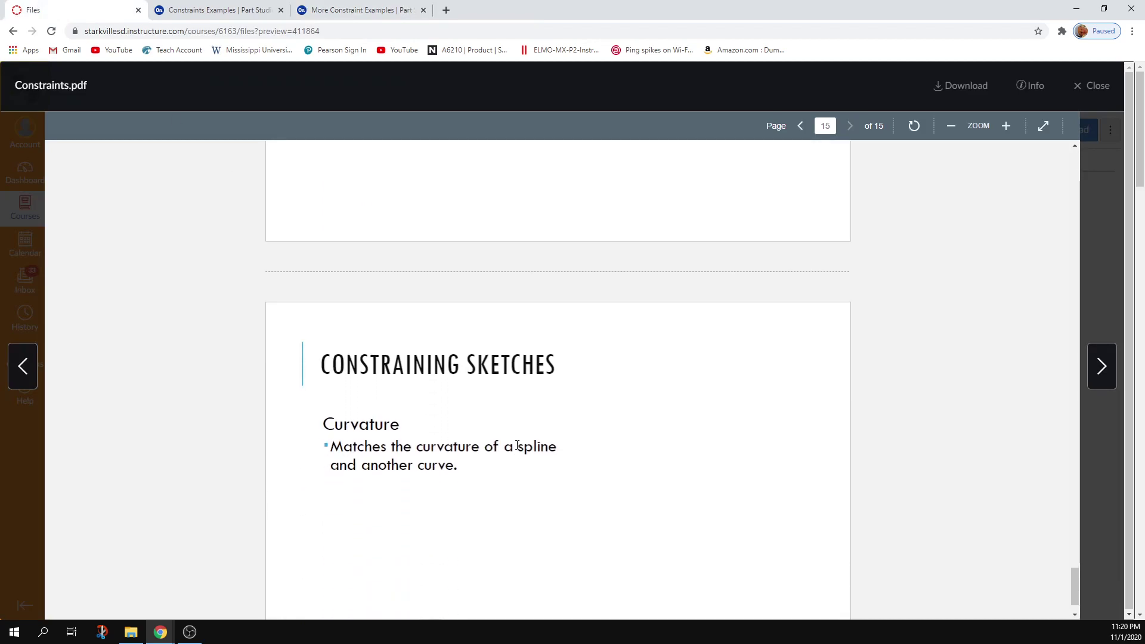
In More Constraint Examples, draw a circle about 0.59 in in diameter to the left of the point.
{"action": "left_click", "coordinate": [340, 7]}
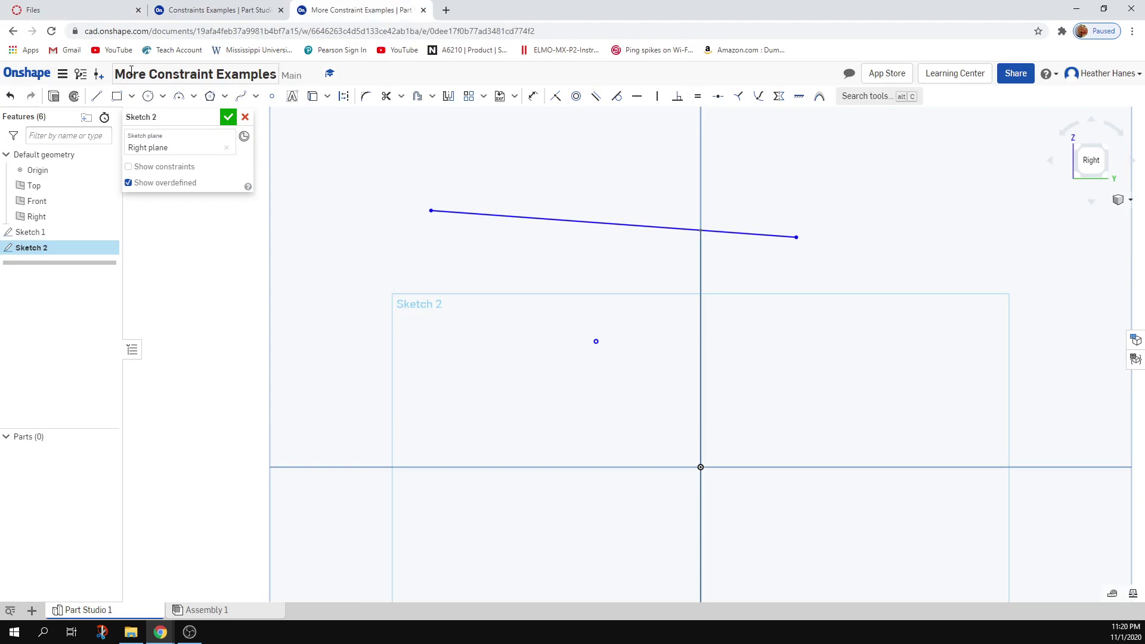
{"action": "left_click", "coordinate": [145, 100]}
{"action": "left_click", "coordinate": [321, 305]}
{"action": "left_click", "coordinate": [356, 330]}
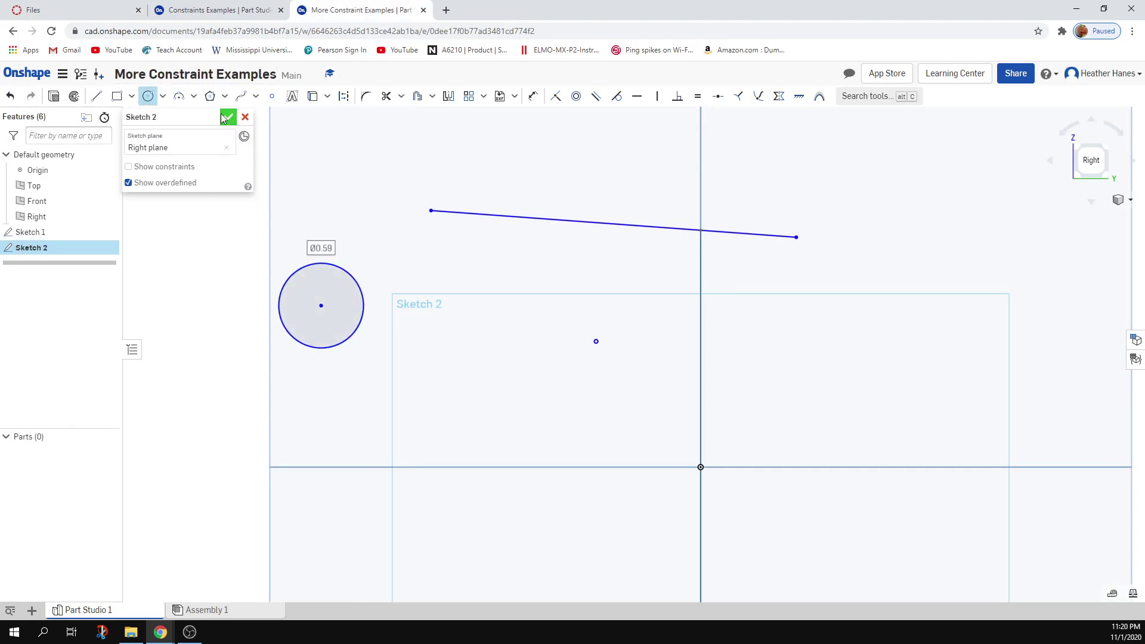
Draw an open seven-point spline that curves around the right side of the circle and hooks back above it.
{"action": "left_click", "coordinate": [241, 96]}
{"action": "left_click", "coordinate": [252, 393]}
{"action": "left_click", "coordinate": [371, 437]}
{"action": "left_click", "coordinate": [457, 328]}
{"action": "left_click", "coordinate": [412, 242]}
{"action": "left_click", "coordinate": [408, 120]}
{"action": "left_click", "coordinate": [308, 152]}
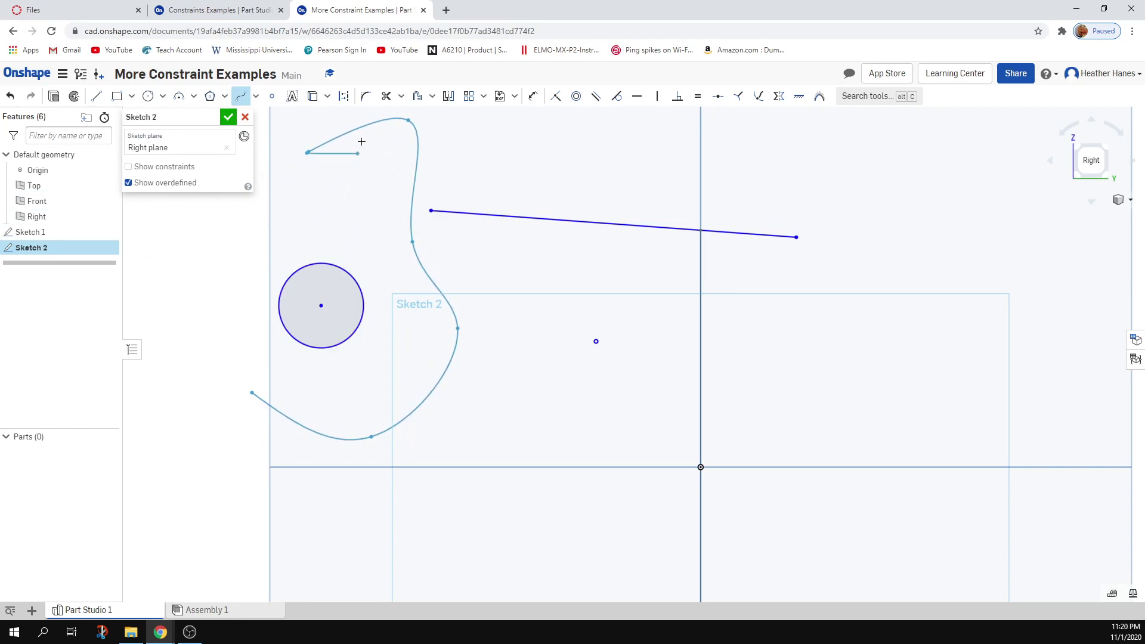
{"action": "double_click", "coordinate": [347, 190]}
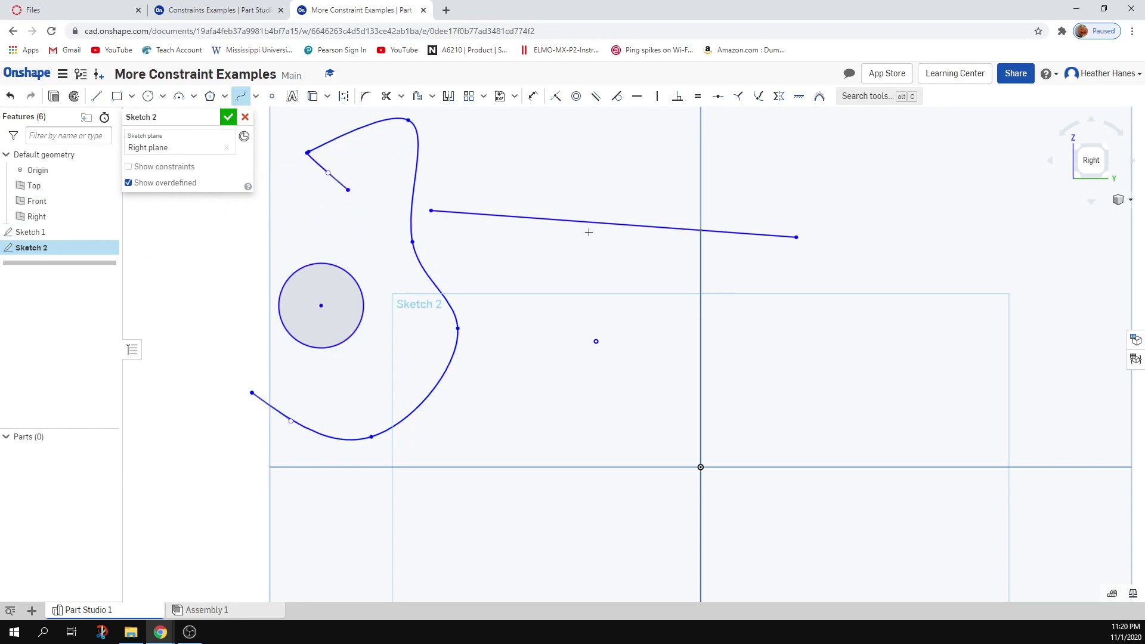
Apply a Curvature constraint between the spline and the circle.
{"action": "left_click", "coordinate": [819, 96]}
{"action": "left_click", "coordinate": [432, 391]}
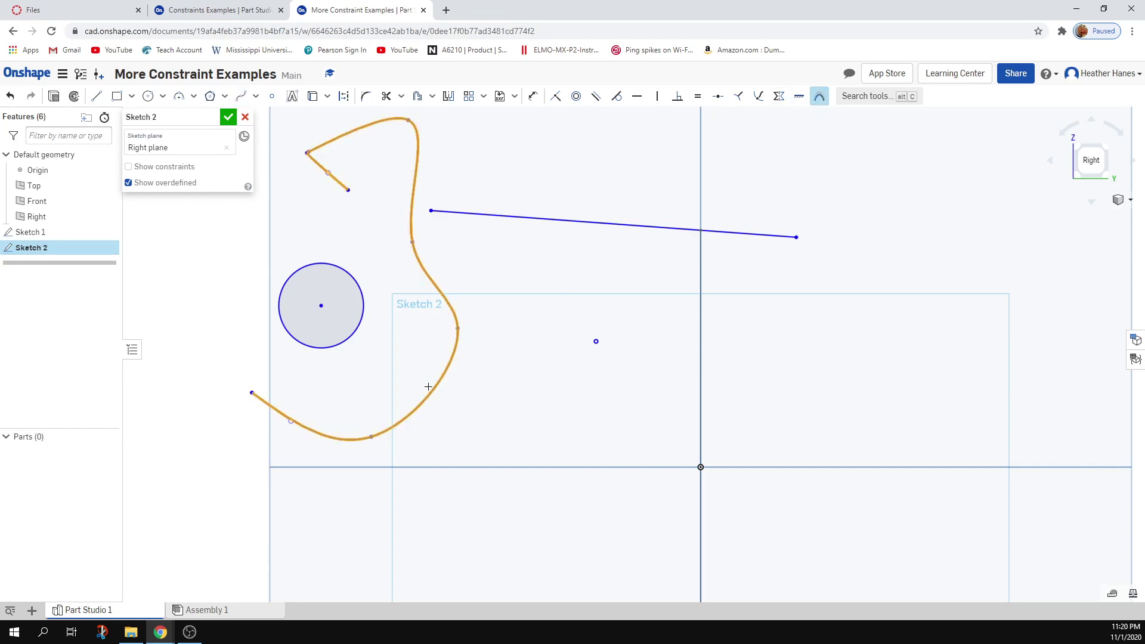
{"action": "left_click", "coordinate": [352, 339]}
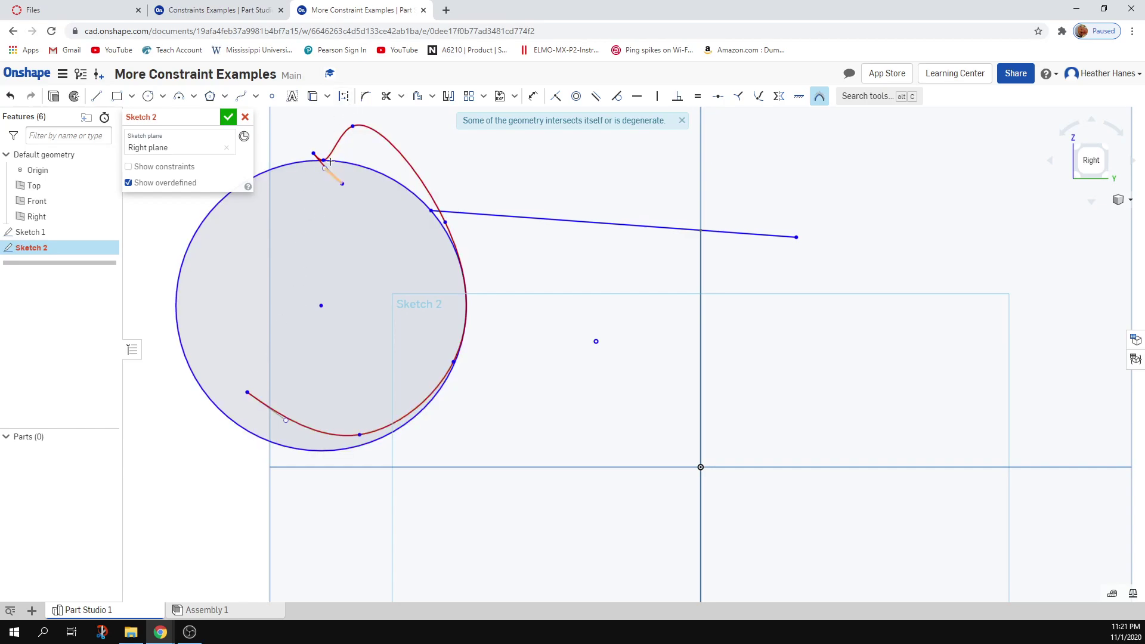
Leave the Curvature tool and move the spline point at the circle's top edge upward, clear of the circle.
{"action": "left_click", "coordinate": [818, 96]}
{"action": "left_click", "coordinate": [325, 162]}
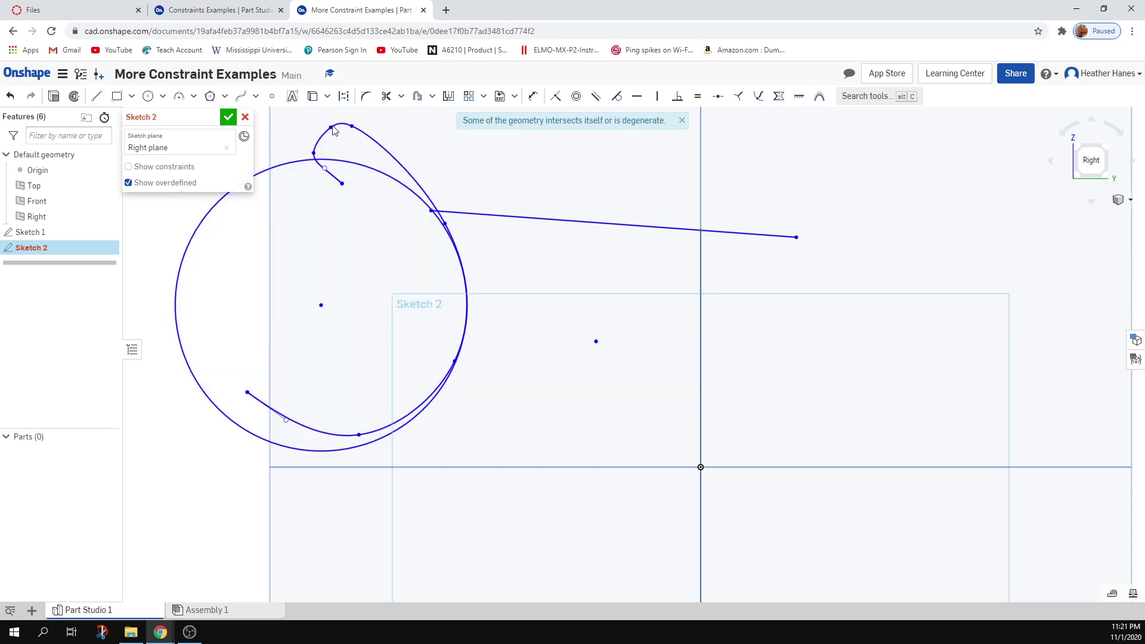
{"action": "left_click", "coordinate": [453, 374]}
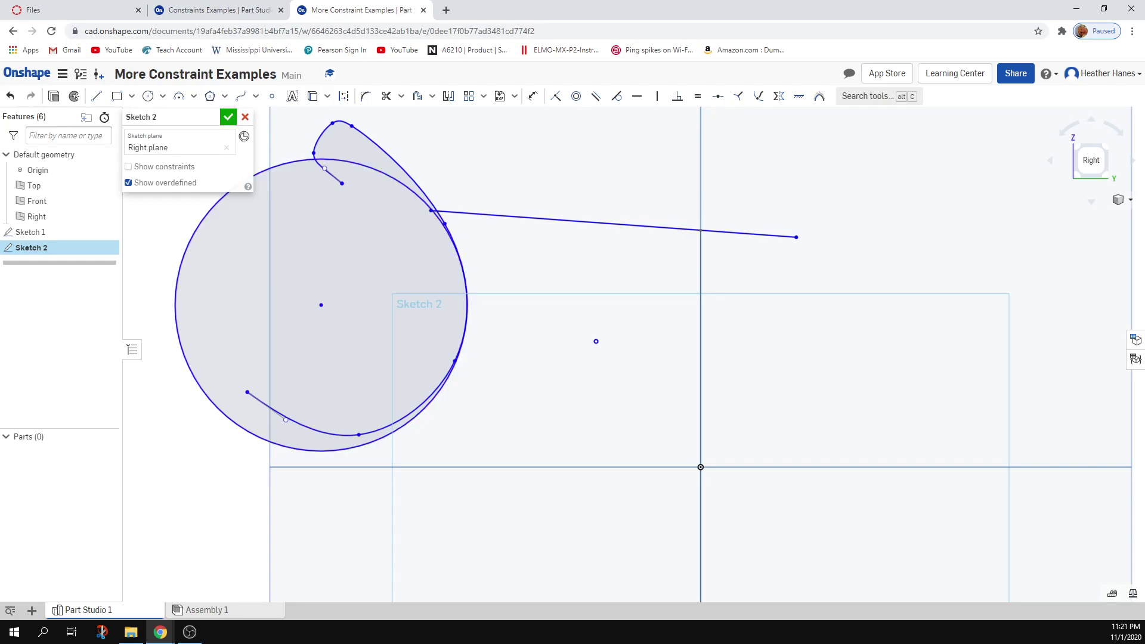
Bring the Activity 1.3.3 Constraining a Sketch page into the browser window and hide its contents list.
{"action": "key", "text": "super+e"}
{"action": "key", "text": "alt+Tab"}
{"action": "key", "text": "alt+Tab"}
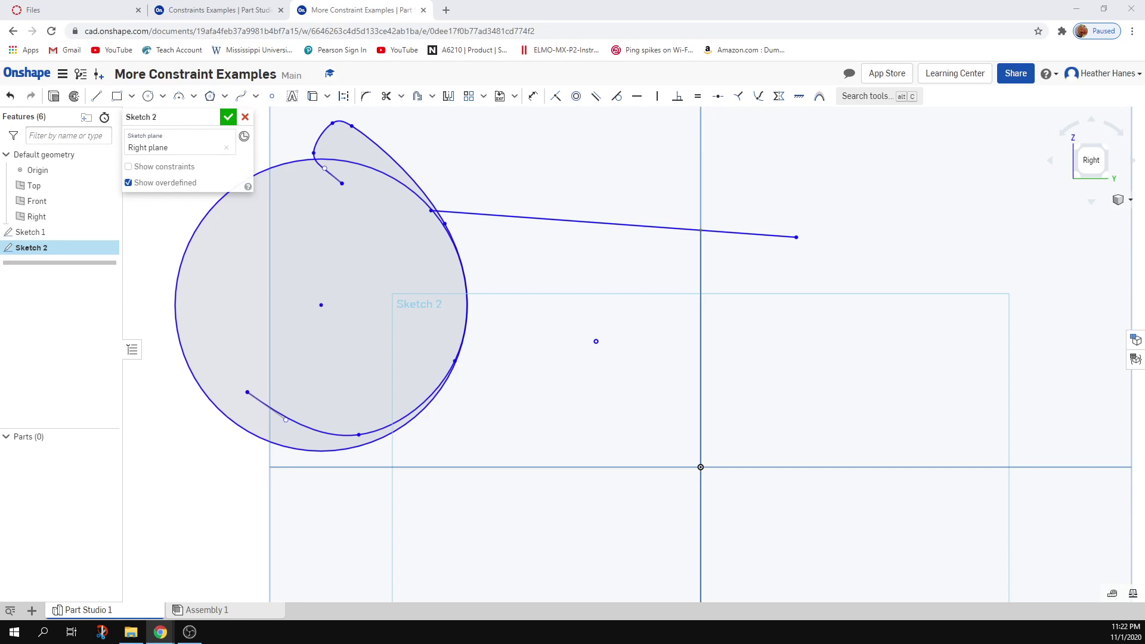
{"action": "left_click_drag", "start_coordinate": [1, 68], "coordinate": [358, 11]}
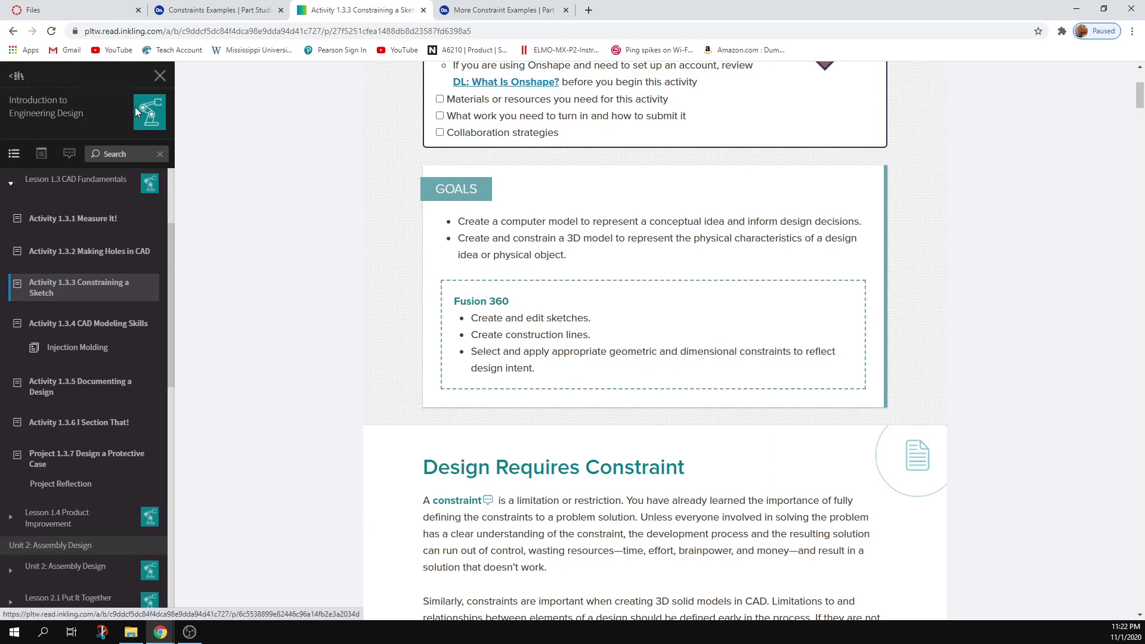
{"action": "left_click", "coordinate": [156, 78]}
Read through Activity 1.3.3 to step 22 on construction lines and highlight its Fusion 360 heading.
{"action": "scroll", "coordinate": [595, 368], "scroll_direction": "down", "scroll_amount": 15}
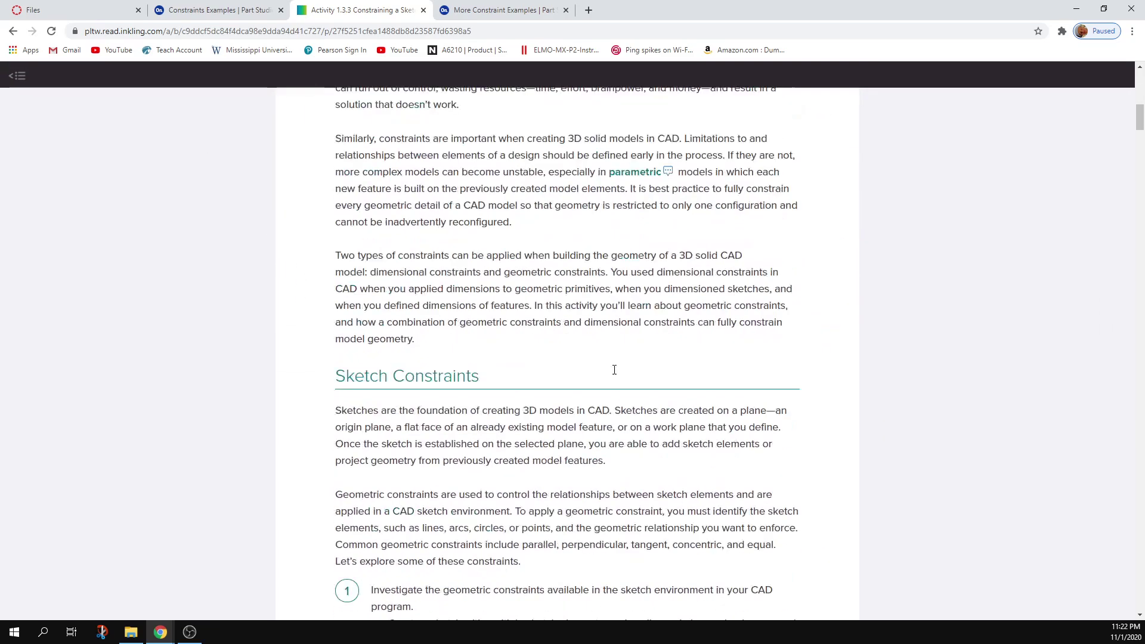
{"action": "scroll", "coordinate": [618, 374], "scroll_direction": "down", "scroll_amount": 20}
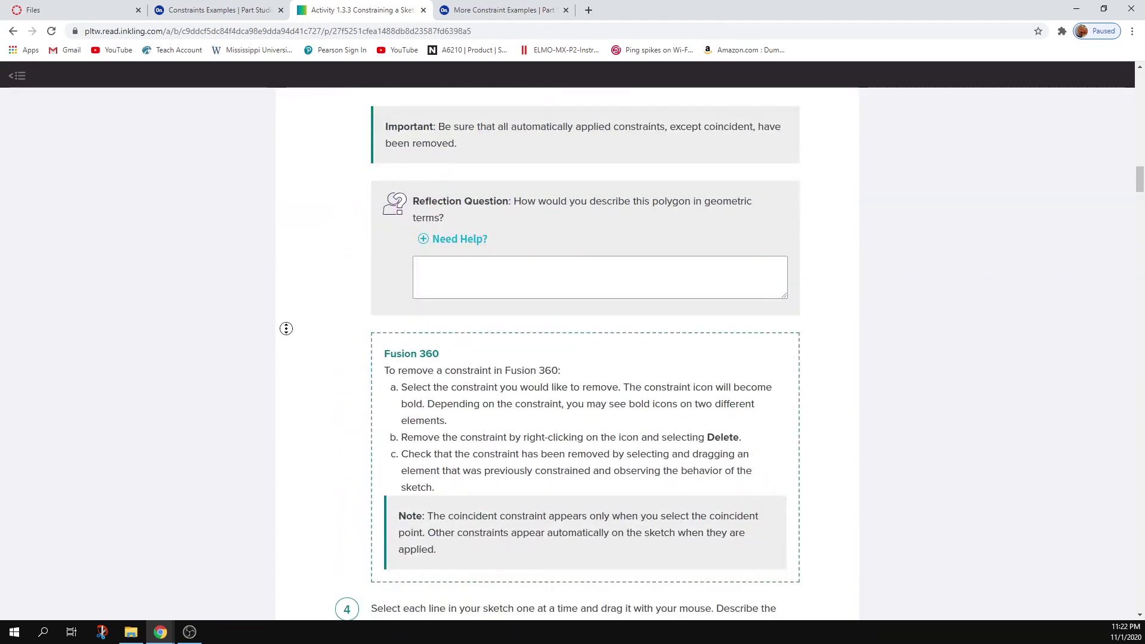
{"action": "scroll", "coordinate": [624, 281], "scroll_direction": "down", "scroll_amount": 18}
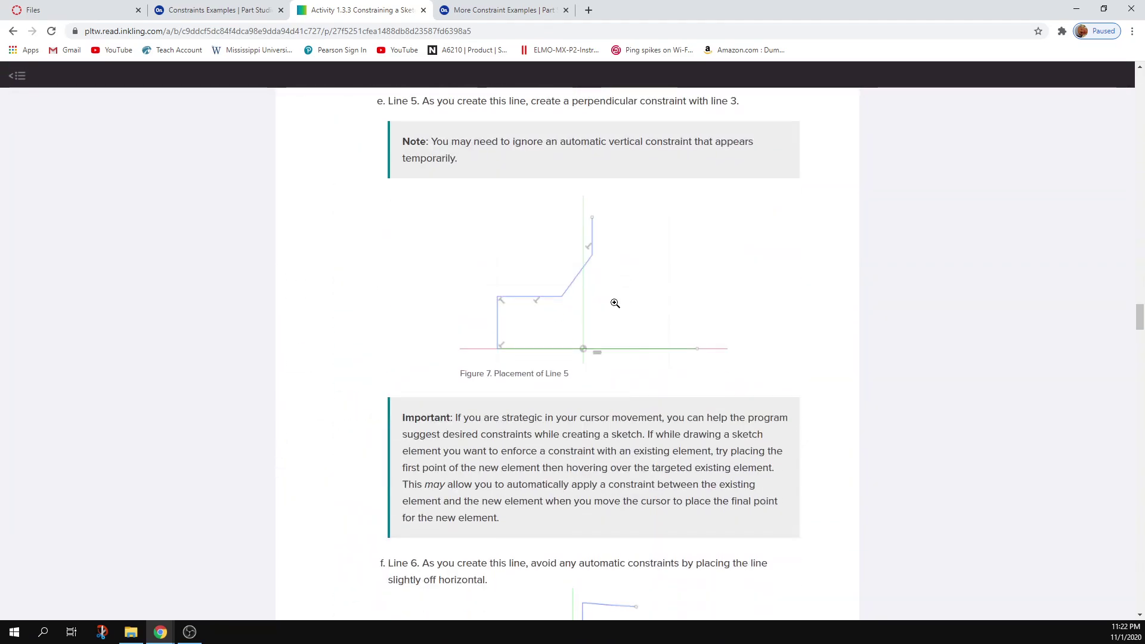
{"action": "scroll", "coordinate": [619, 307], "scroll_direction": "down", "scroll_amount": 20}
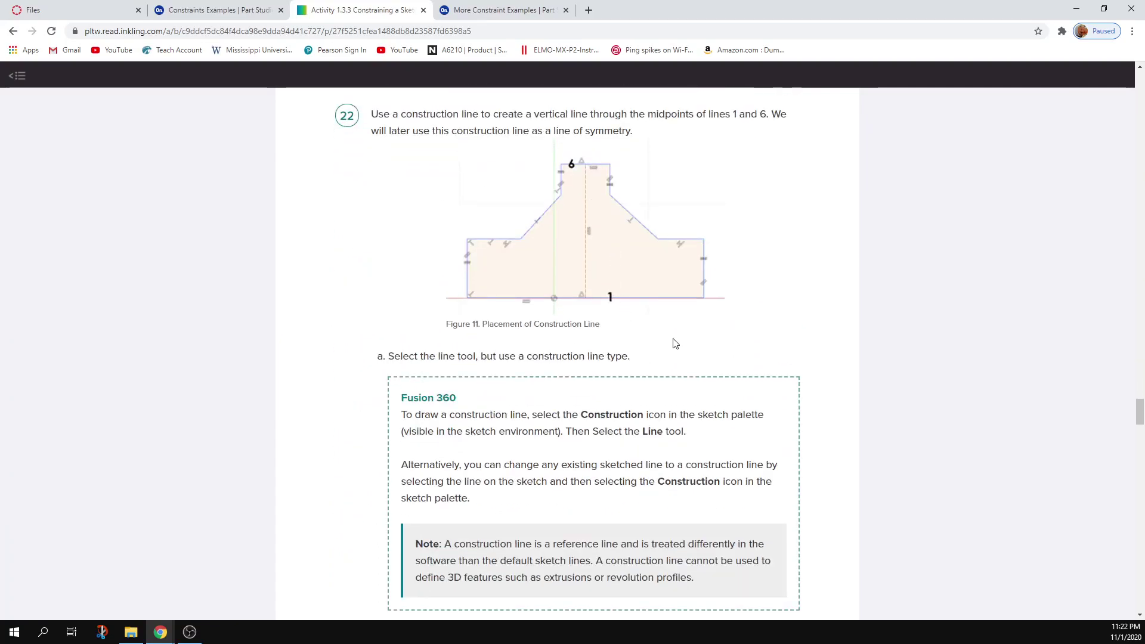
{"action": "left_click_drag", "start_coordinate": [402, 397], "coordinate": [476, 398]}
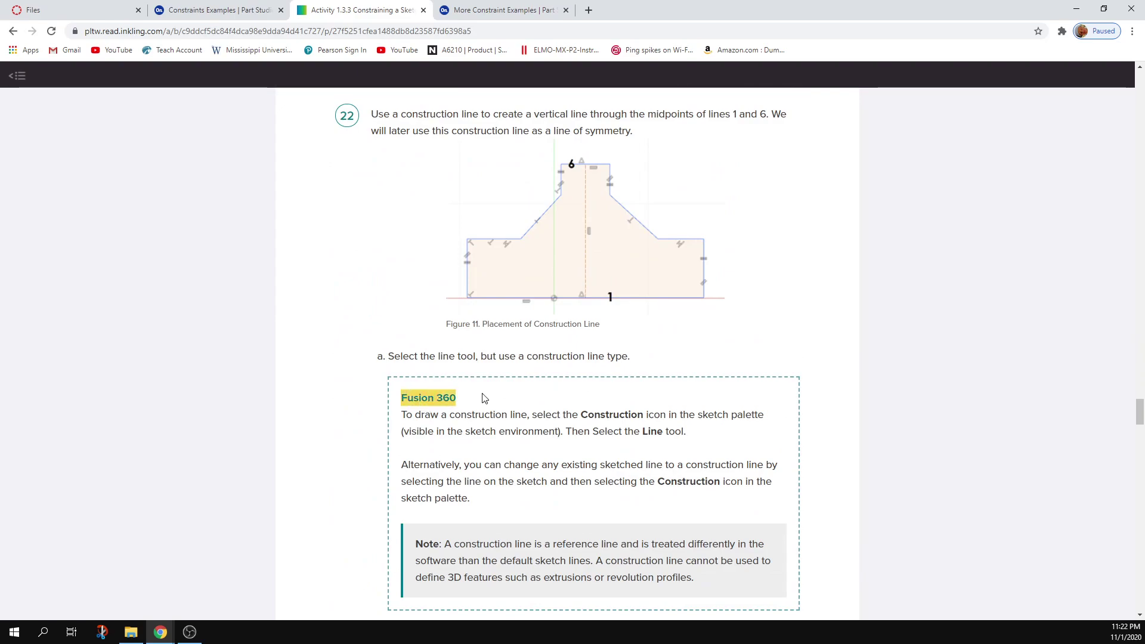
Read Activity 1.3.3 from step 22 through the dimensional constraints and final part to the Conclusion questions, and return to the activity's title.
{"action": "left_click", "coordinate": [690, 337]}
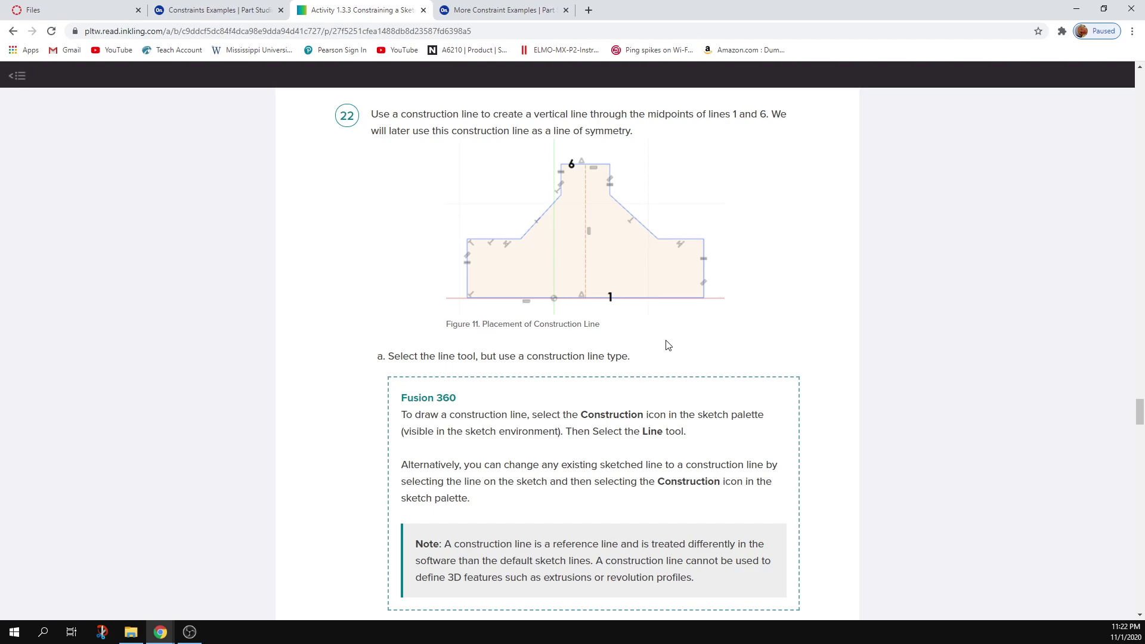
{"action": "scroll", "coordinate": [559, 452], "scroll_direction": "down", "scroll_amount": 8}
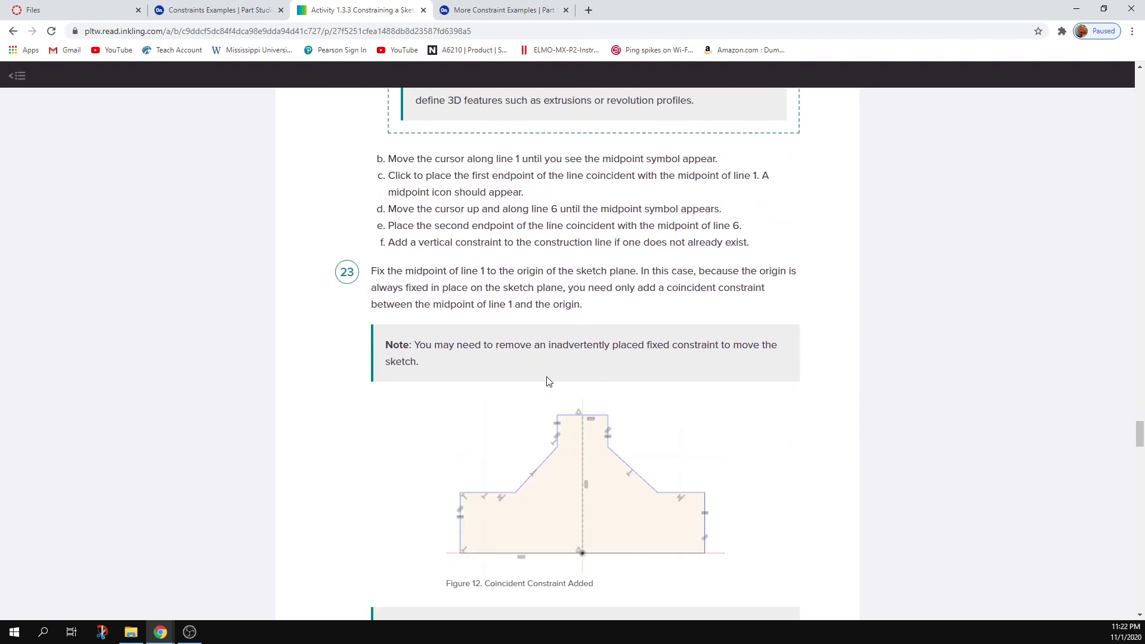
{"action": "scroll", "coordinate": [547, 383], "scroll_direction": "up", "scroll_amount": 7}
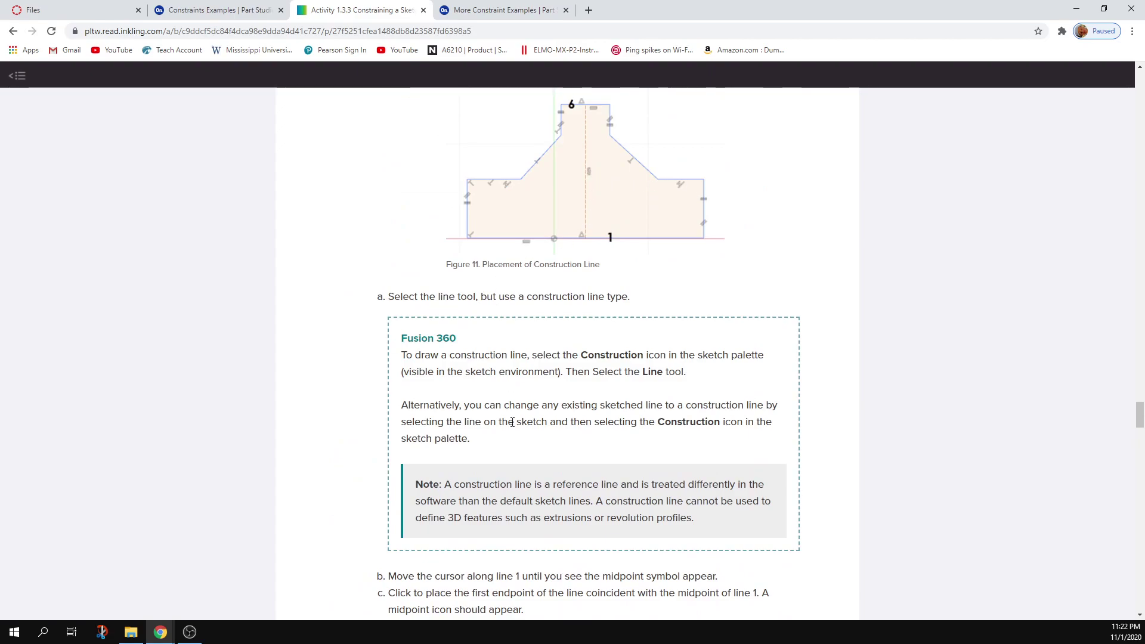
{"action": "scroll", "coordinate": [512, 411], "scroll_direction": "down", "scroll_amount": 17}
{"action": "scroll", "coordinate": [514, 415], "scroll_direction": "down", "scroll_amount": 17}
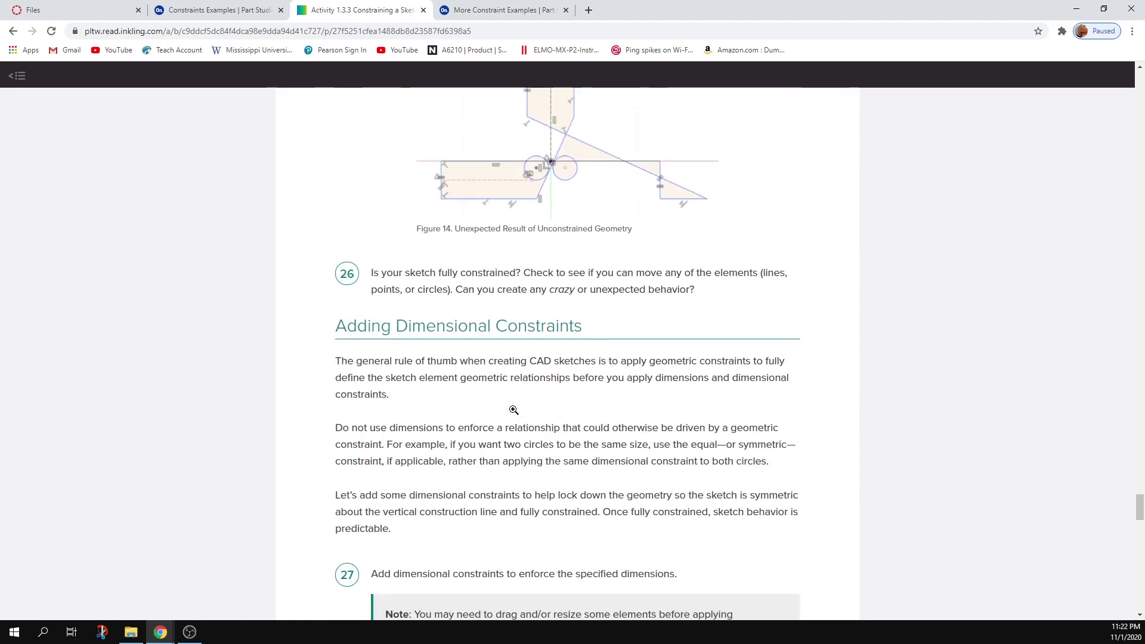
{"action": "scroll", "coordinate": [514, 411], "scroll_direction": "down", "scroll_amount": 10}
{"action": "scroll", "coordinate": [512, 388], "scroll_direction": "up", "scroll_amount": 4}
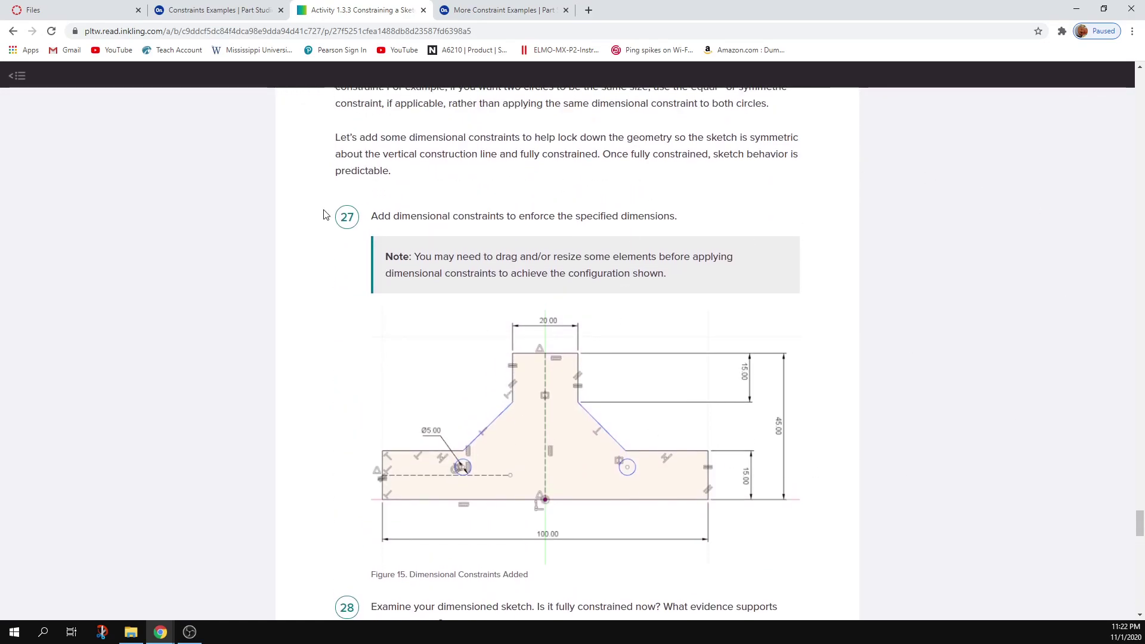
{"action": "scroll", "coordinate": [469, 473], "scroll_direction": "down", "scroll_amount": 18}
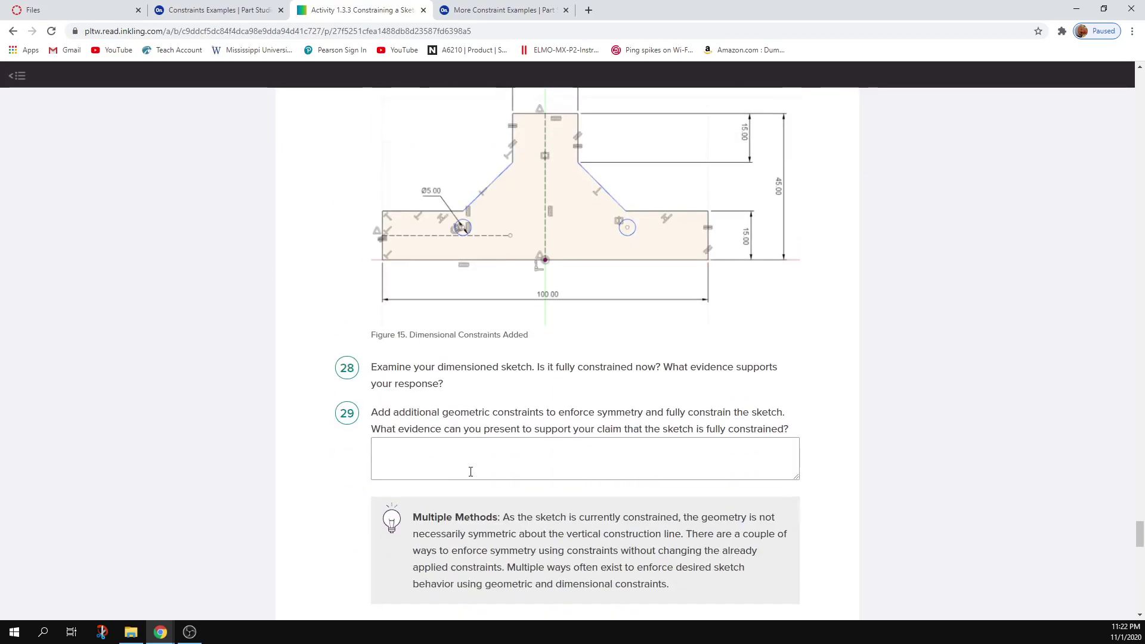
{"action": "scroll", "coordinate": [470, 435], "scroll_direction": "down", "scroll_amount": 6}
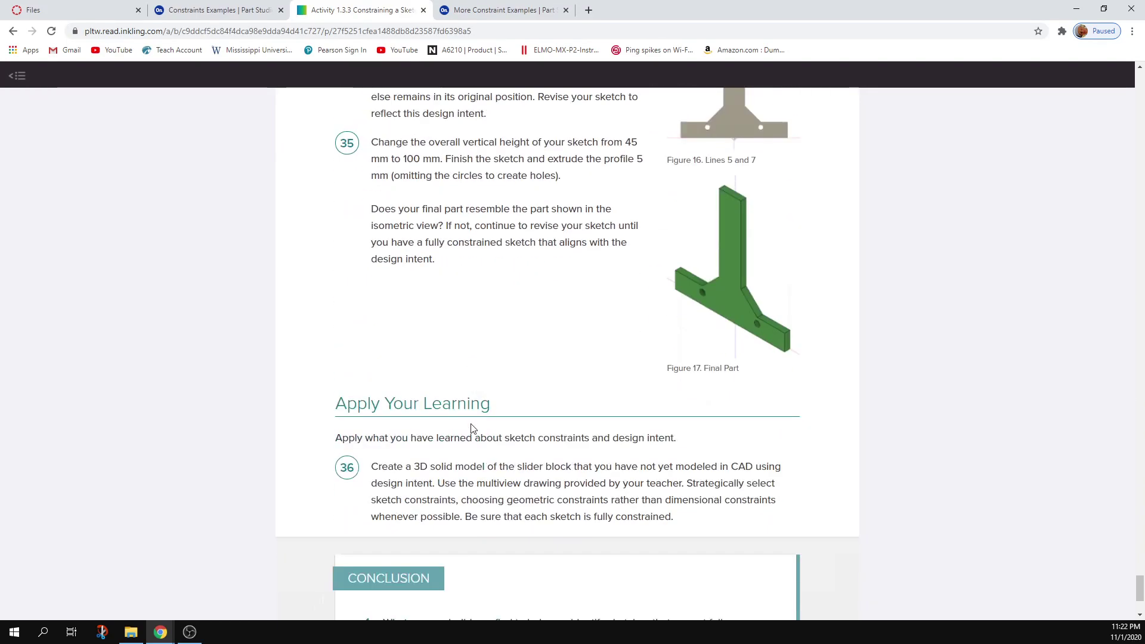
{"action": "scroll", "coordinate": [474, 430], "scroll_direction": "down", "scroll_amount": 3}
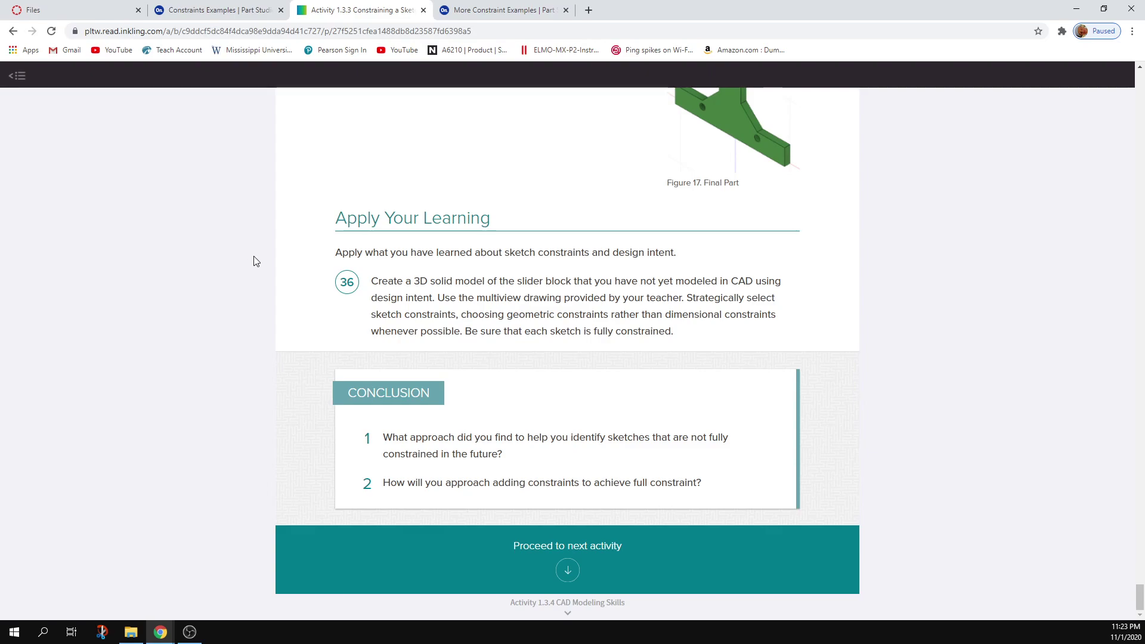
{"action": "scroll", "coordinate": [171, 381], "scroll_direction": "up", "scroll_amount": 5}
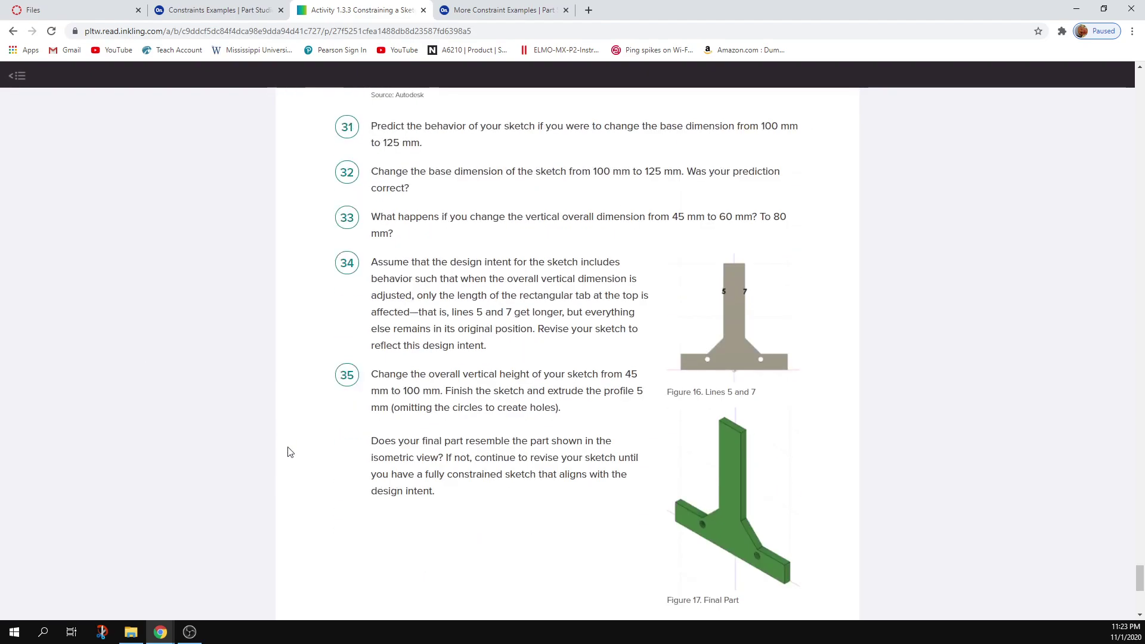
{"action": "scroll", "coordinate": [287, 221], "scroll_direction": "up", "scroll_amount": 15}
{"action": "scroll", "coordinate": [287, 221], "scroll_direction": "up", "scroll_amount": 10}
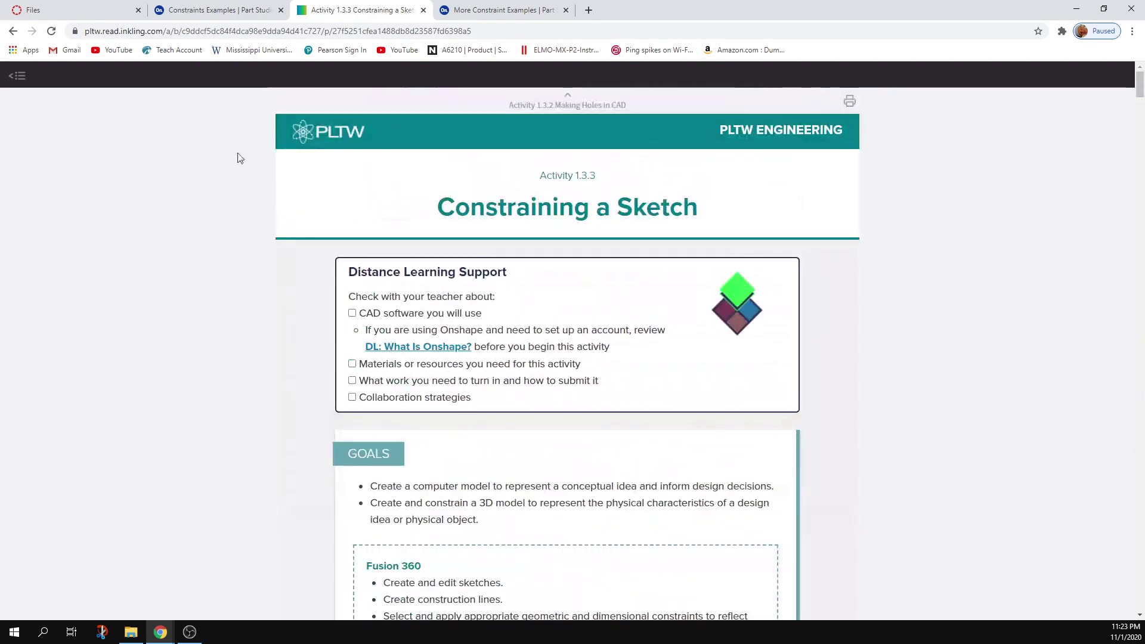
Switch to Constraints.pdf and skim the slides from the overview list of constraints through the Parallel constraint.
{"action": "left_click", "coordinate": [268, 5]}
{"action": "left_click", "coordinate": [365, 10]}
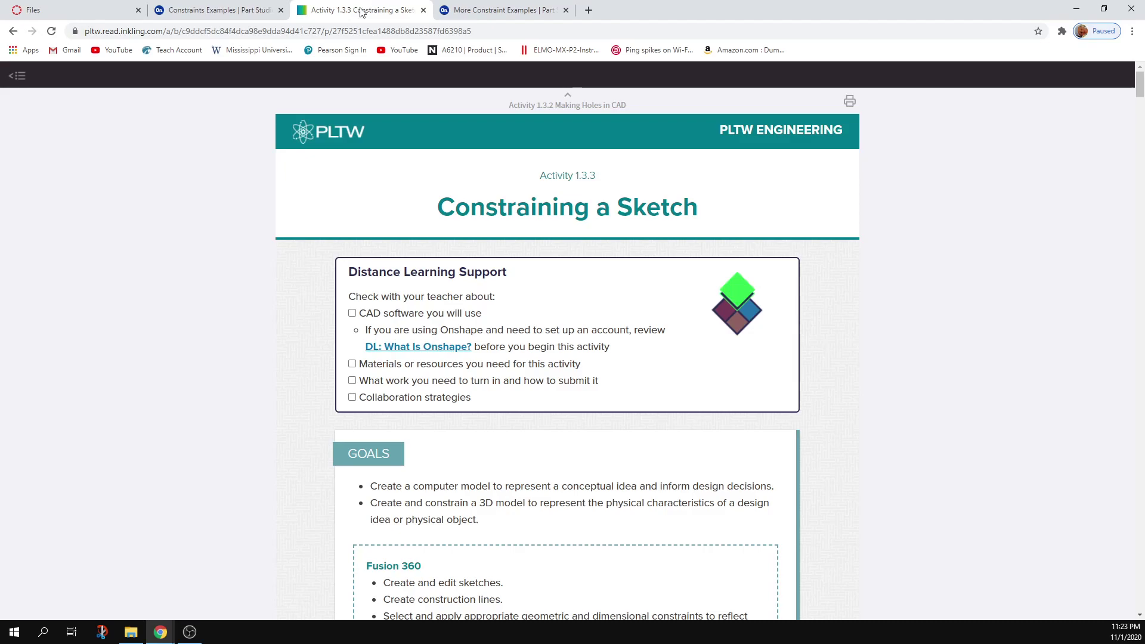
{"action": "left_click", "coordinate": [113, 6]}
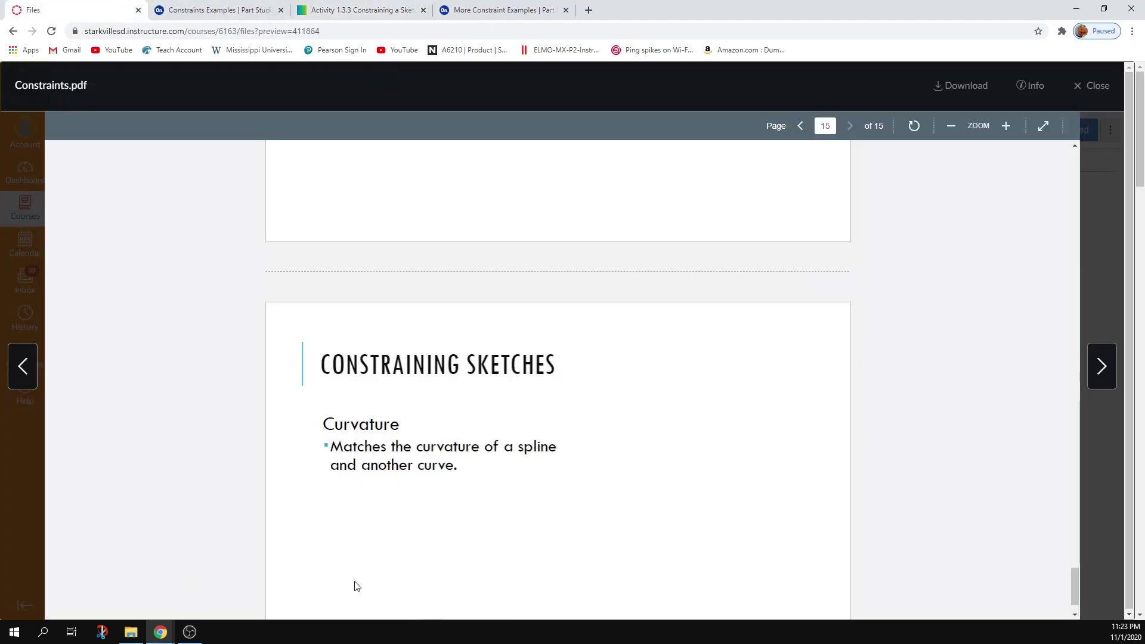
{"action": "scroll", "coordinate": [511, 566], "scroll_direction": "up", "scroll_amount": 2}
{"action": "scroll", "coordinate": [519, 557], "scroll_direction": "down", "scroll_amount": 3}
{"action": "scroll", "coordinate": [535, 485], "scroll_direction": "up", "scroll_amount": 4}
{"action": "middle_click", "coordinate": [534, 484]}
{"action": "scroll", "coordinate": [541, 491], "scroll_direction": "down", "scroll_amount": 12}
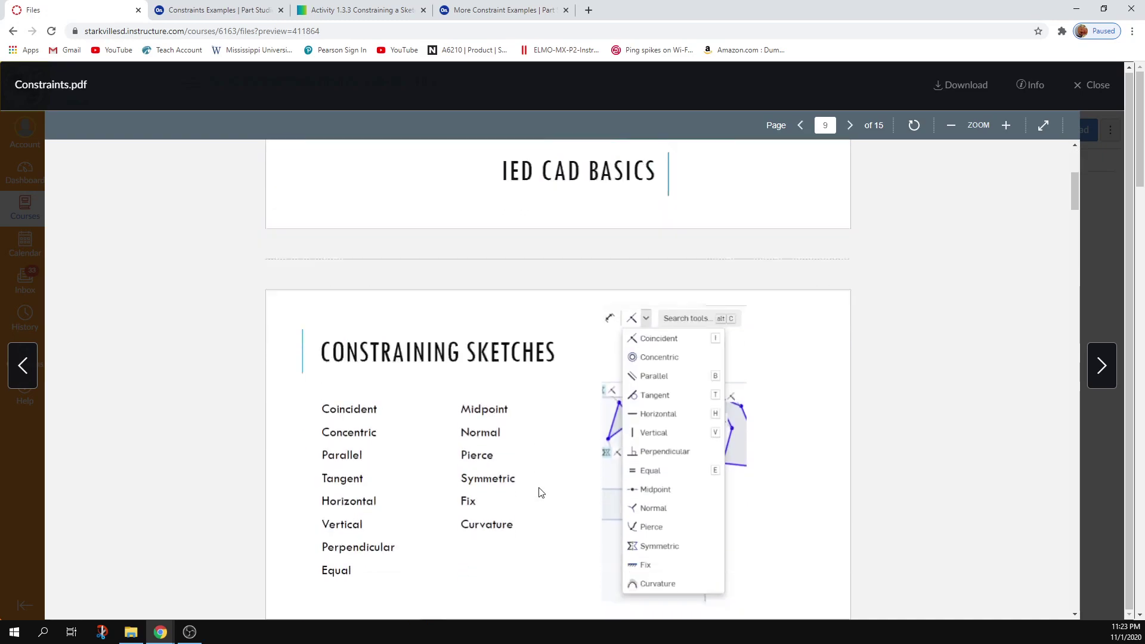
{"action": "scroll", "coordinate": [634, 490], "scroll_direction": "down", "scroll_amount": 20}
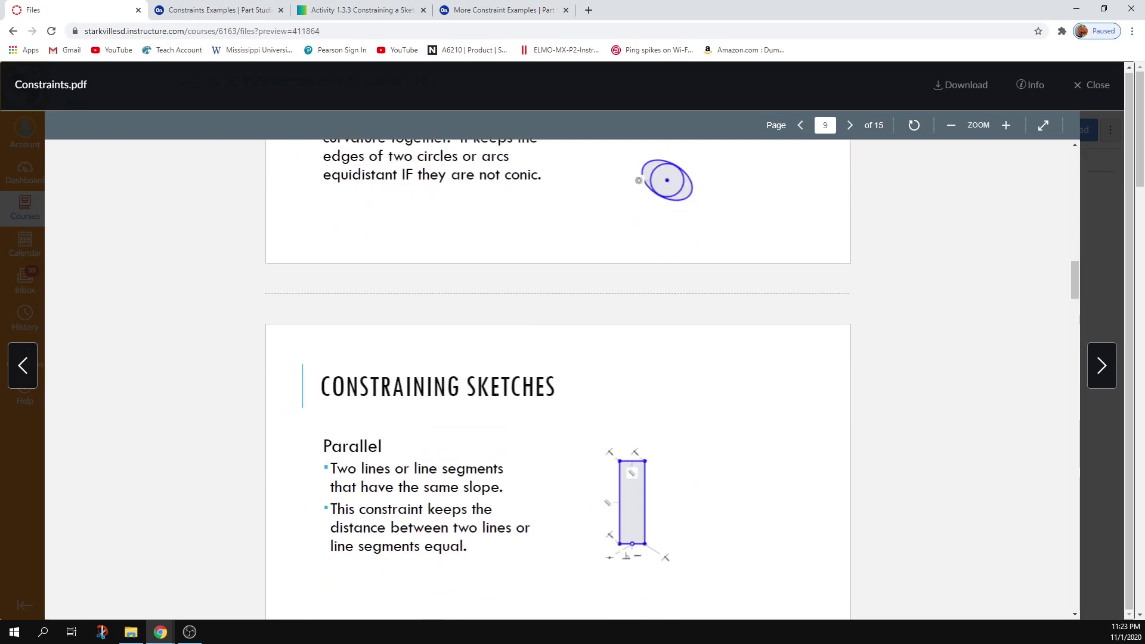